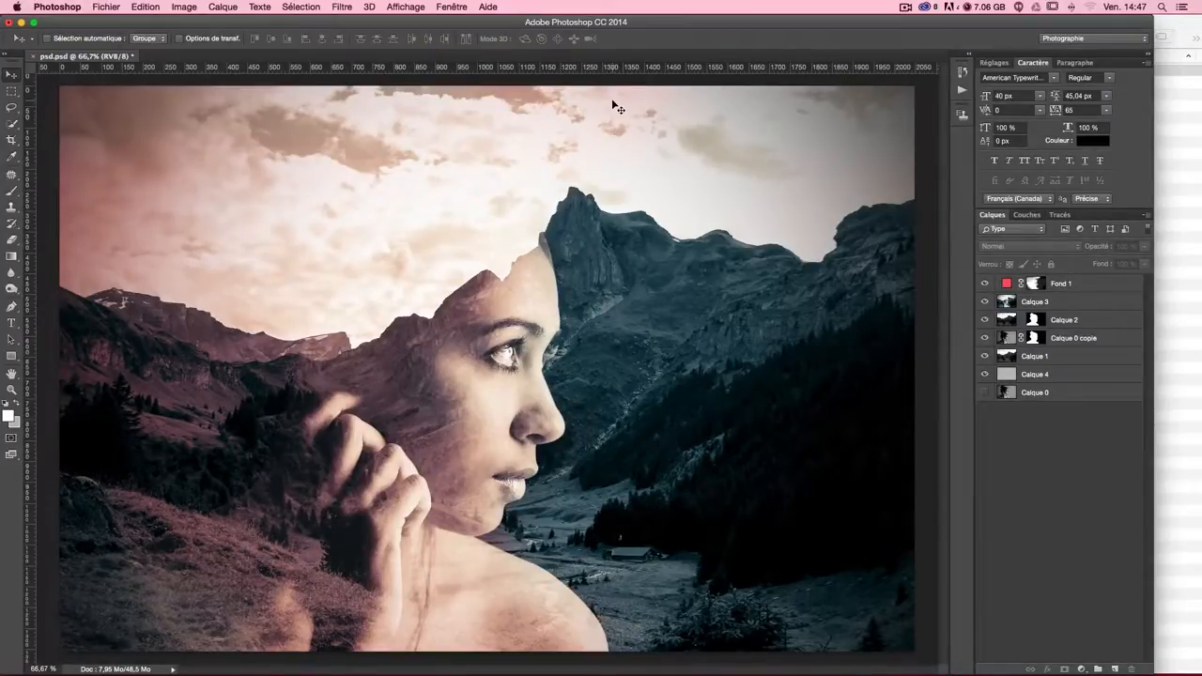
Preview photo01.jpg and photo02.jpg from the double expo folder and close the previews
key("super+Tab")
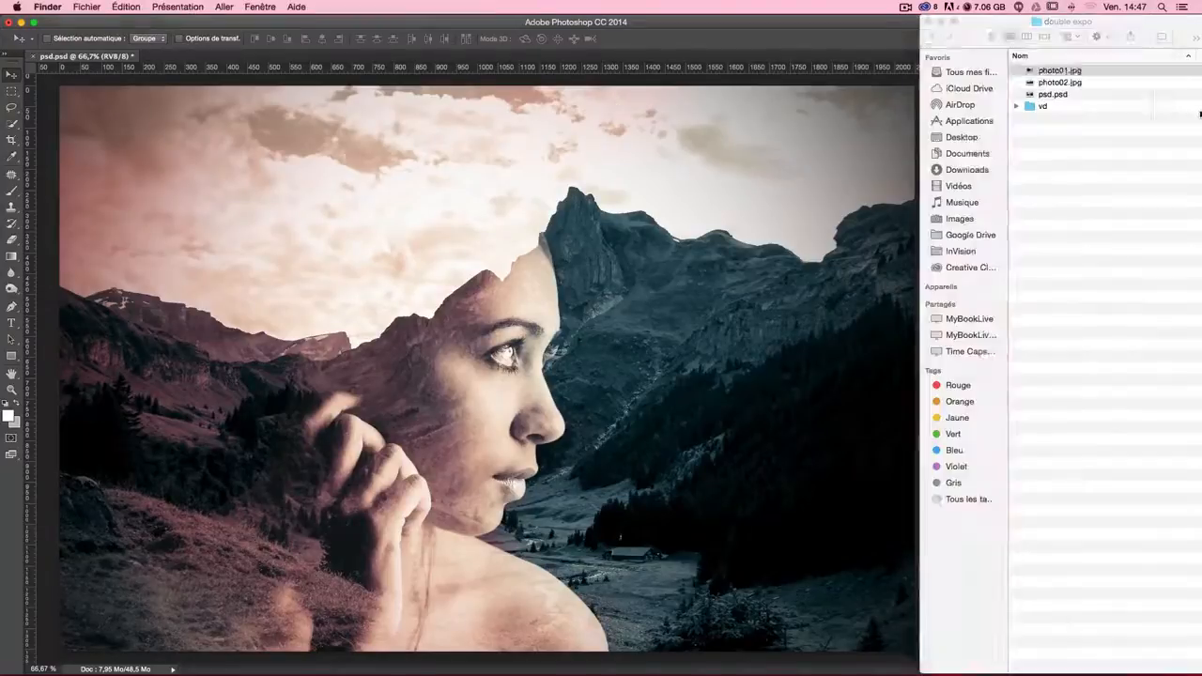
double_click(1060, 72)
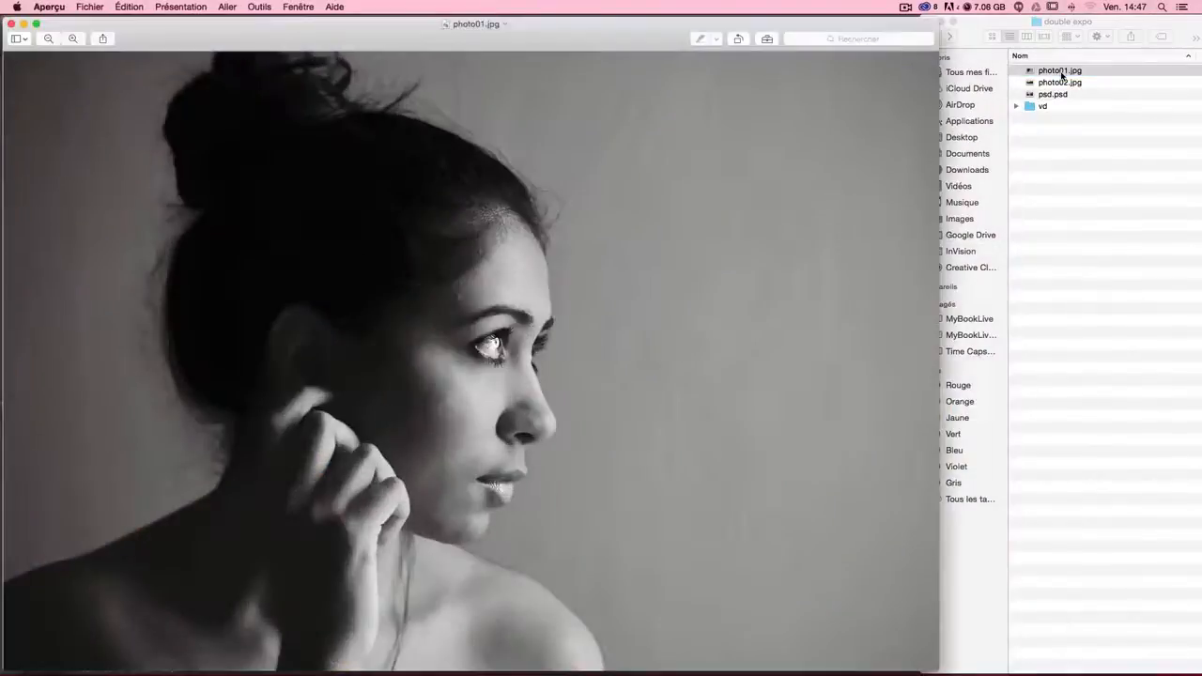
key("super+w")
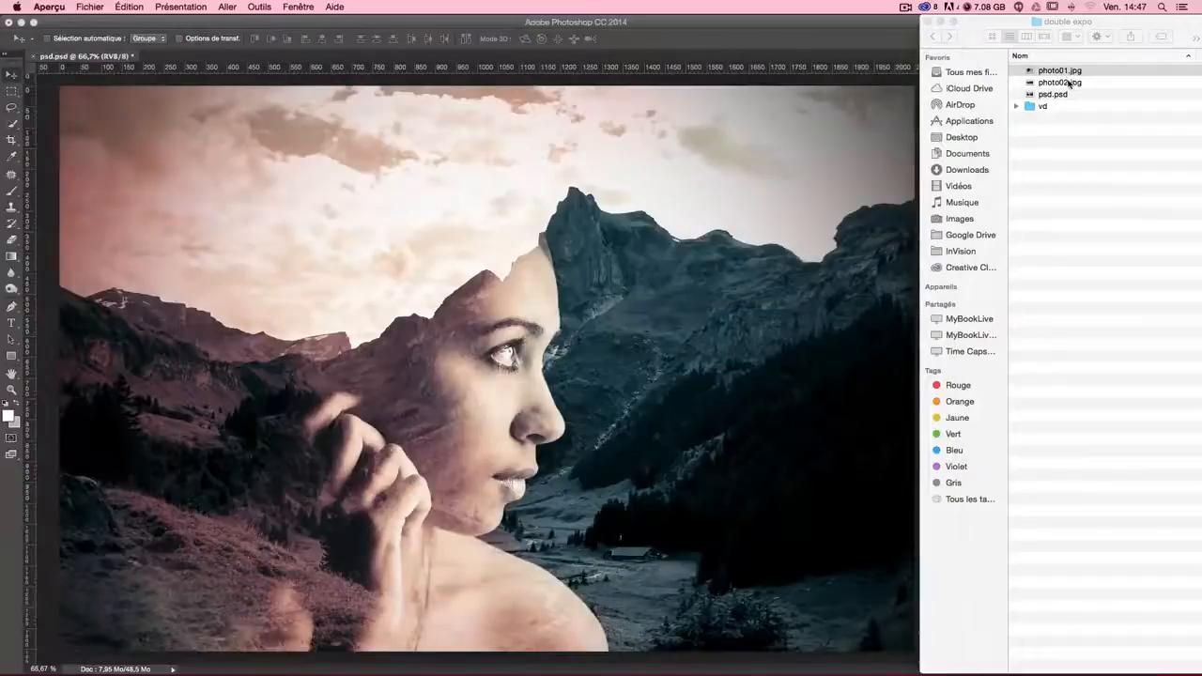
double_click(1061, 83)
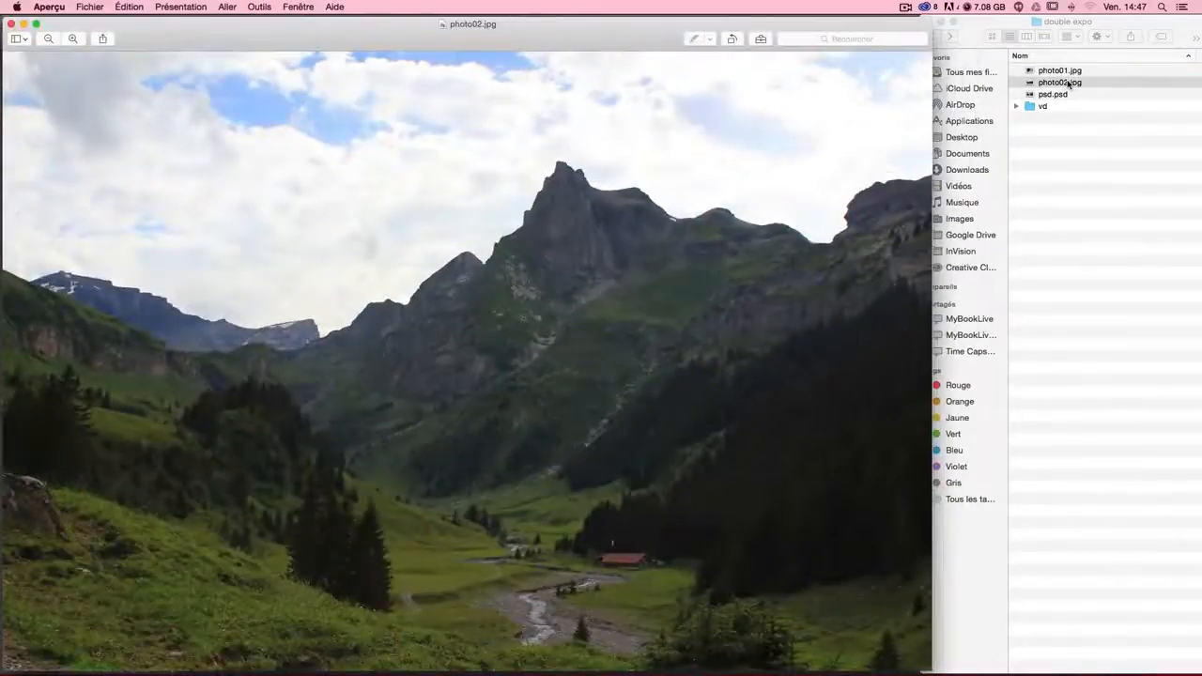
key("super+w")
left_click(693, 44)
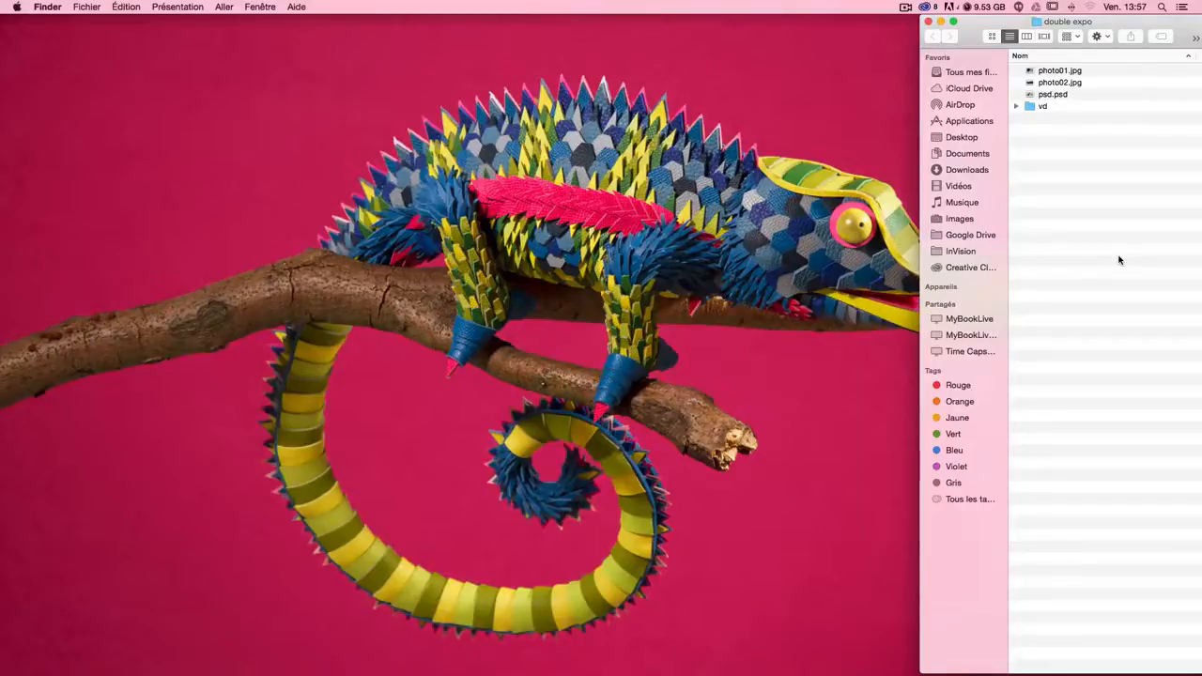
double_click(1068, 71)
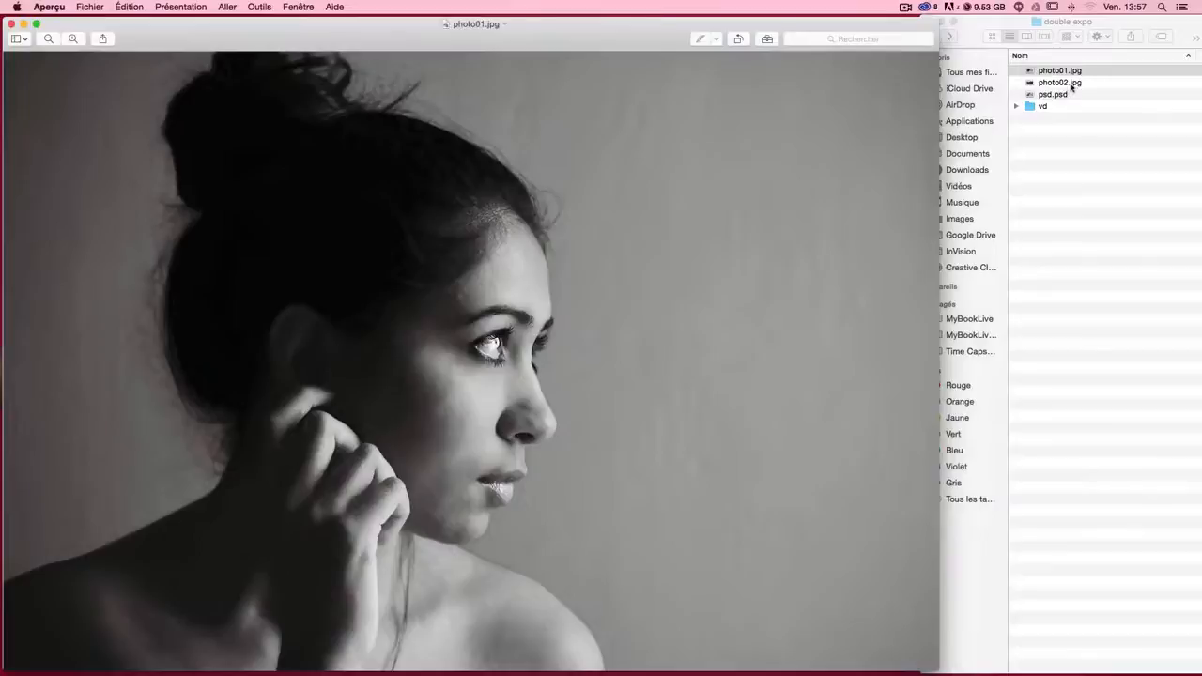
double_click(1071, 83)
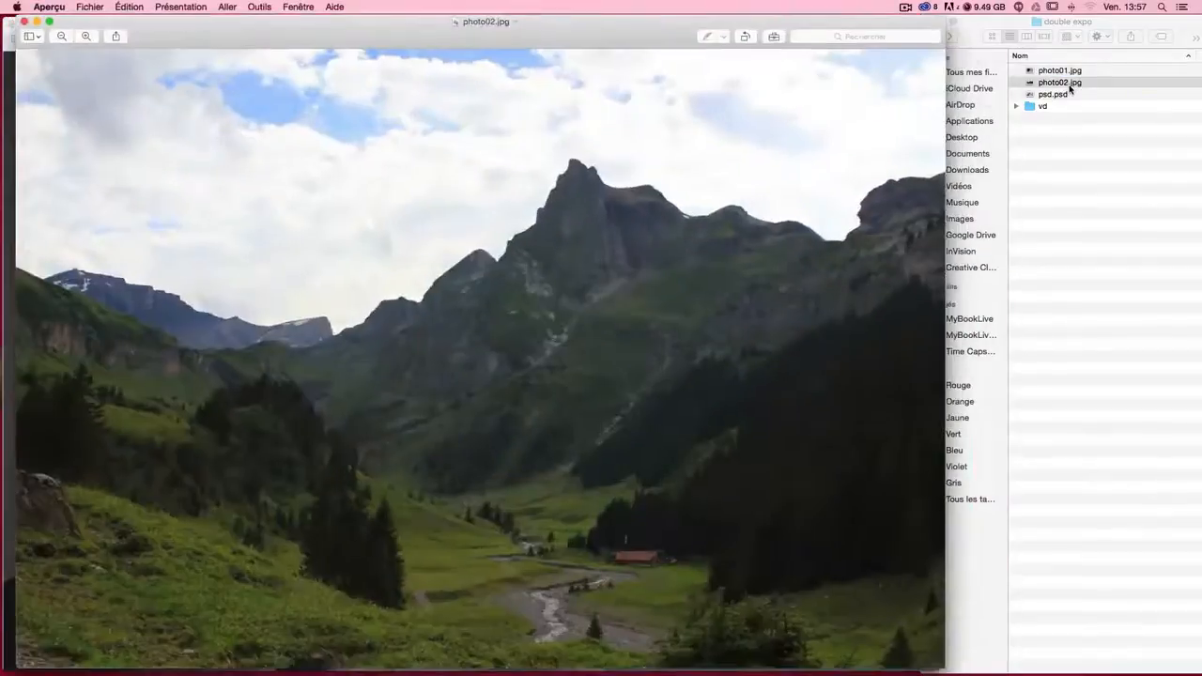
key("super+w")
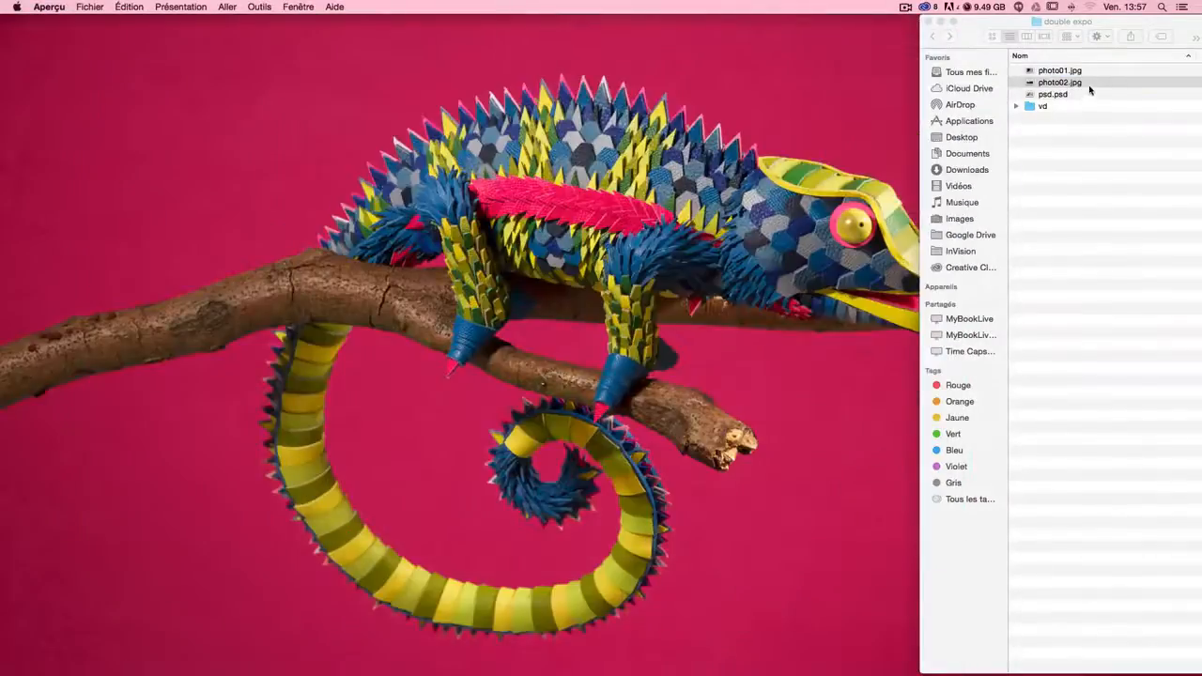
Open photo01.jpg from the double expo folder in Adobe Photoshop CC 2014
left_click(1064, 73)
right_click(1063, 72)
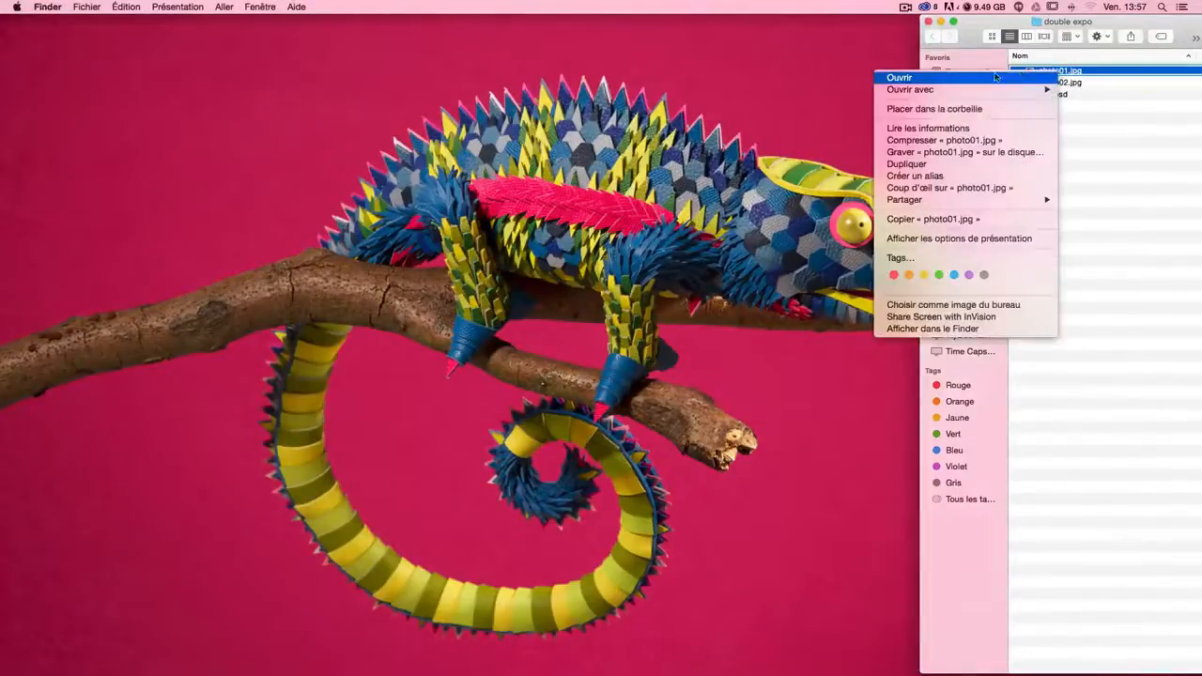
mouse_move(982, 91)
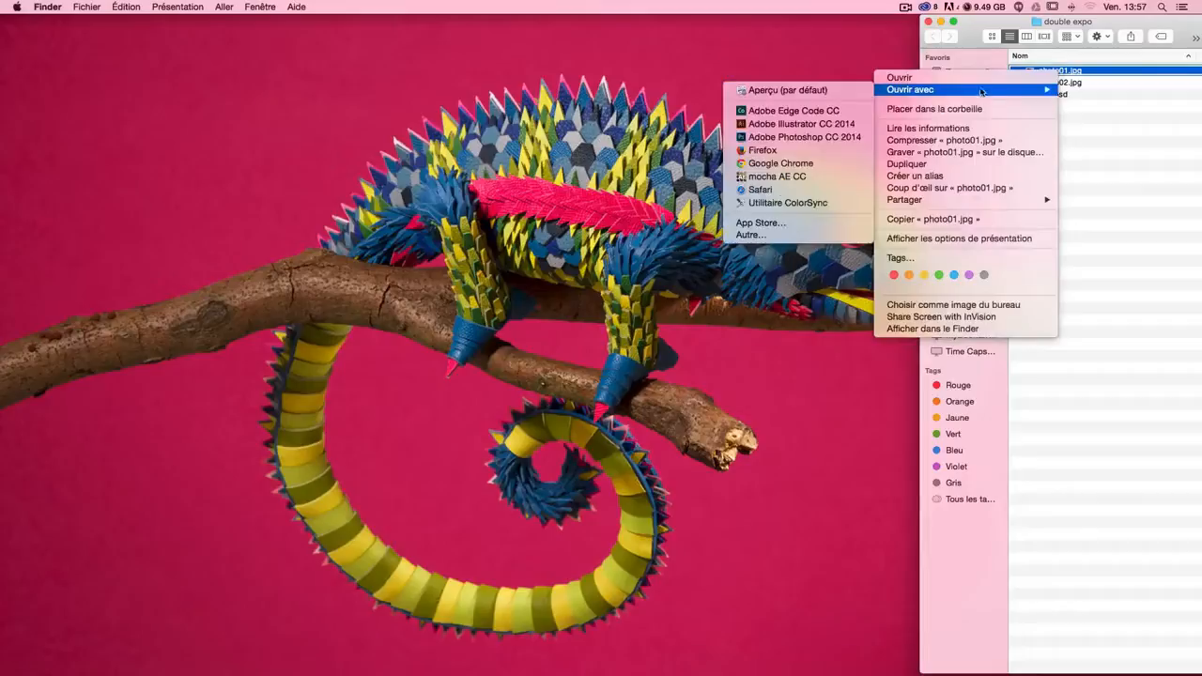
left_click(832, 139)
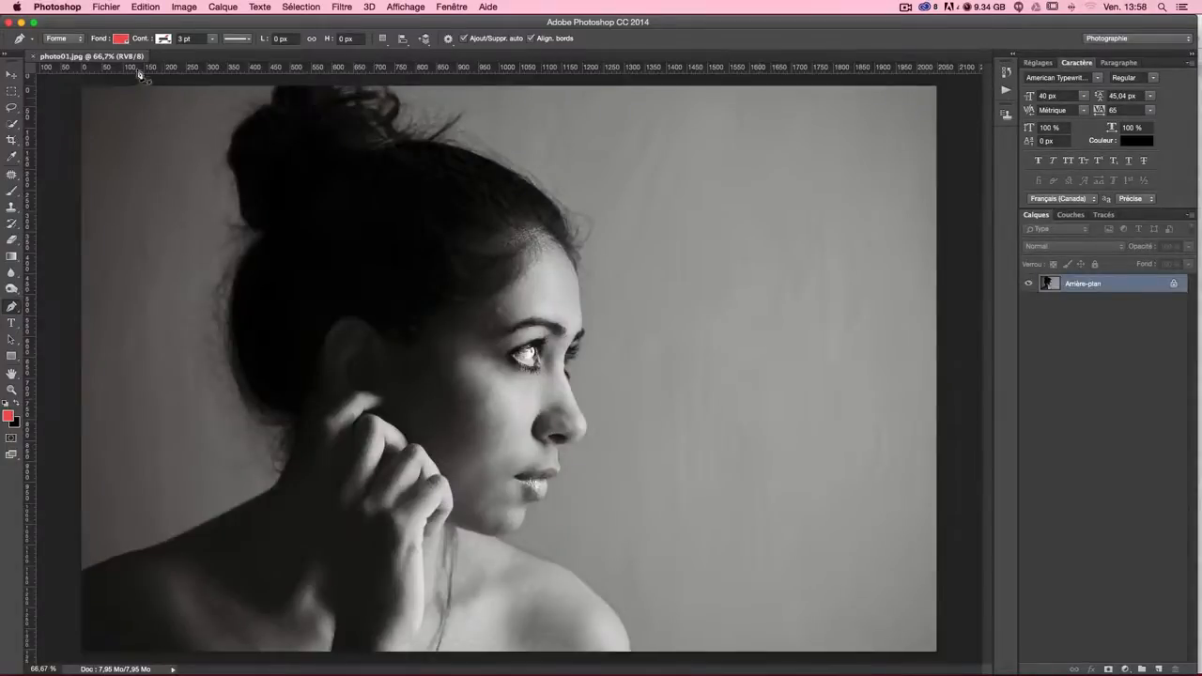
Activate the Move tool and convert the locked background into a regular layer with the default name Calque 0
left_click(12, 75)
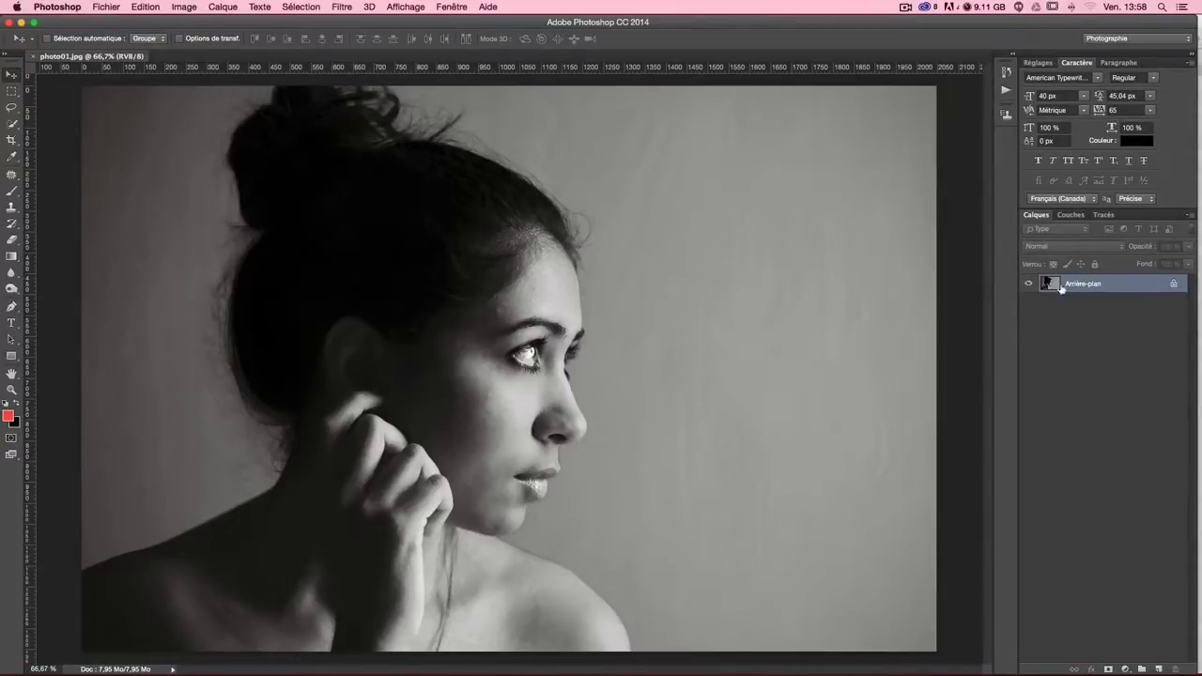
double_click(1123, 284)
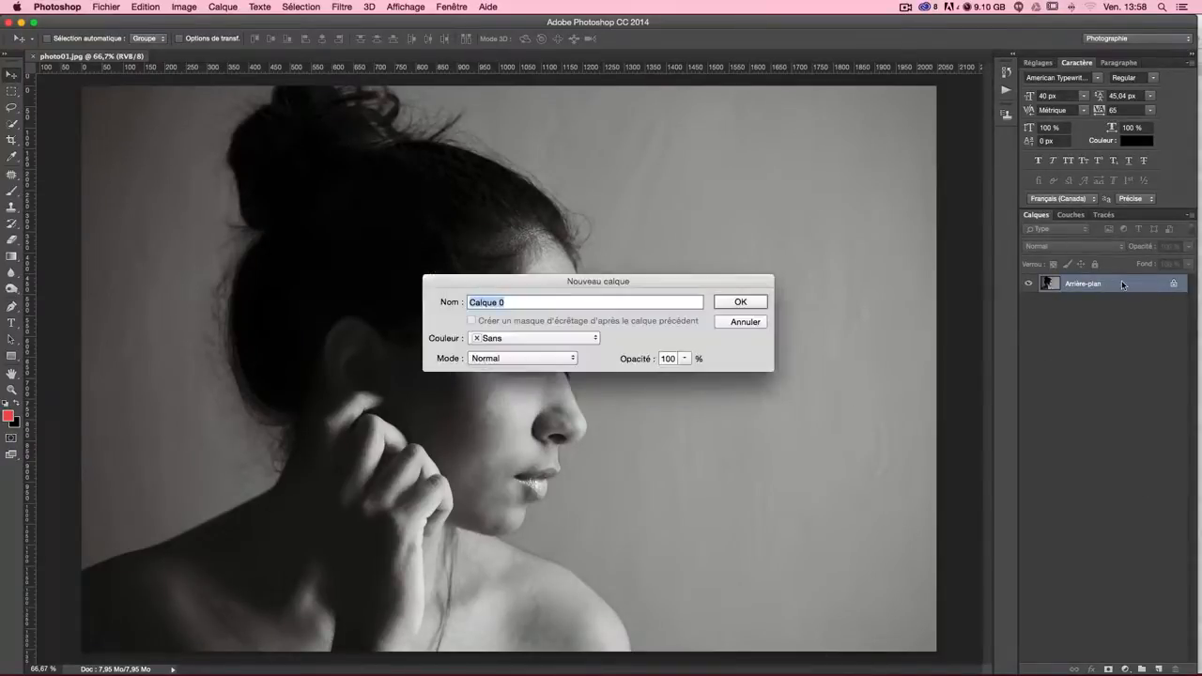
key("Return")
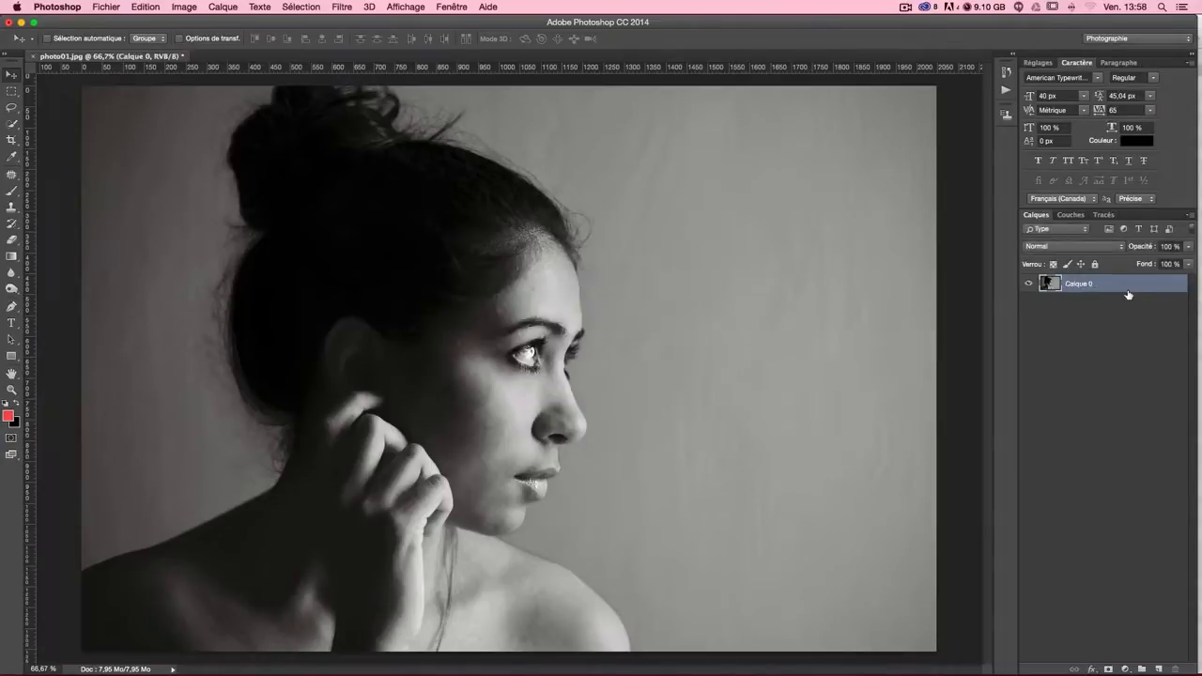
Create a new empty path for the woman's outline and activate the Pen tool
left_click(1104, 215)
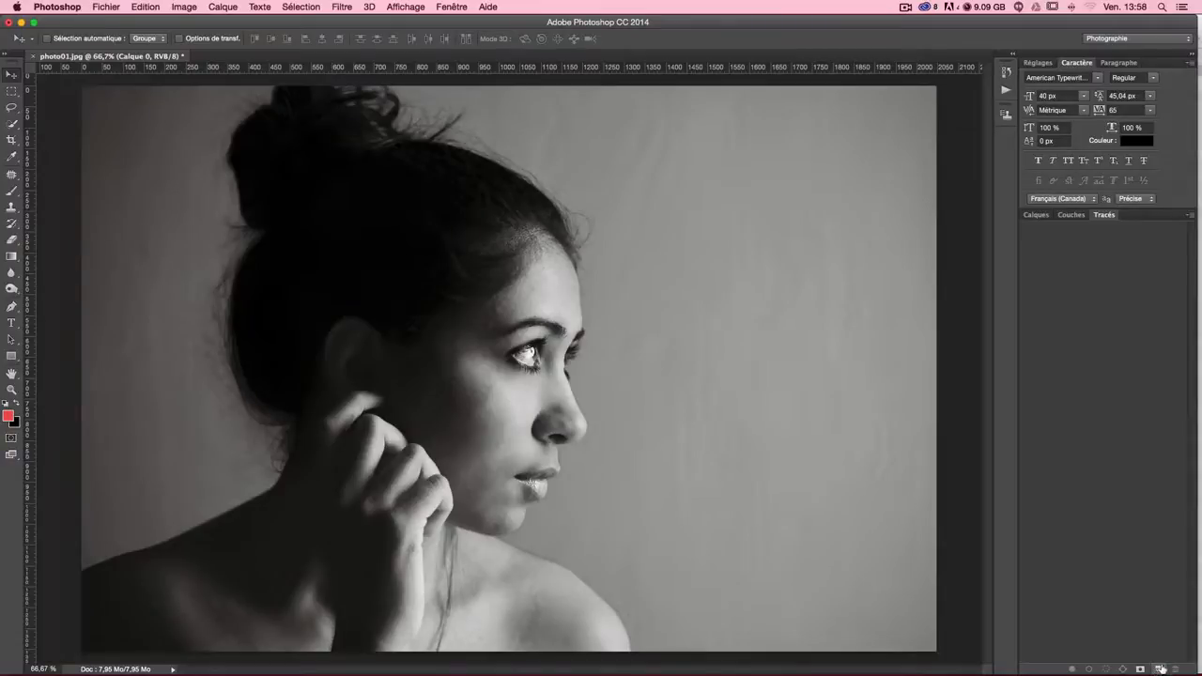
left_click(1162, 668)
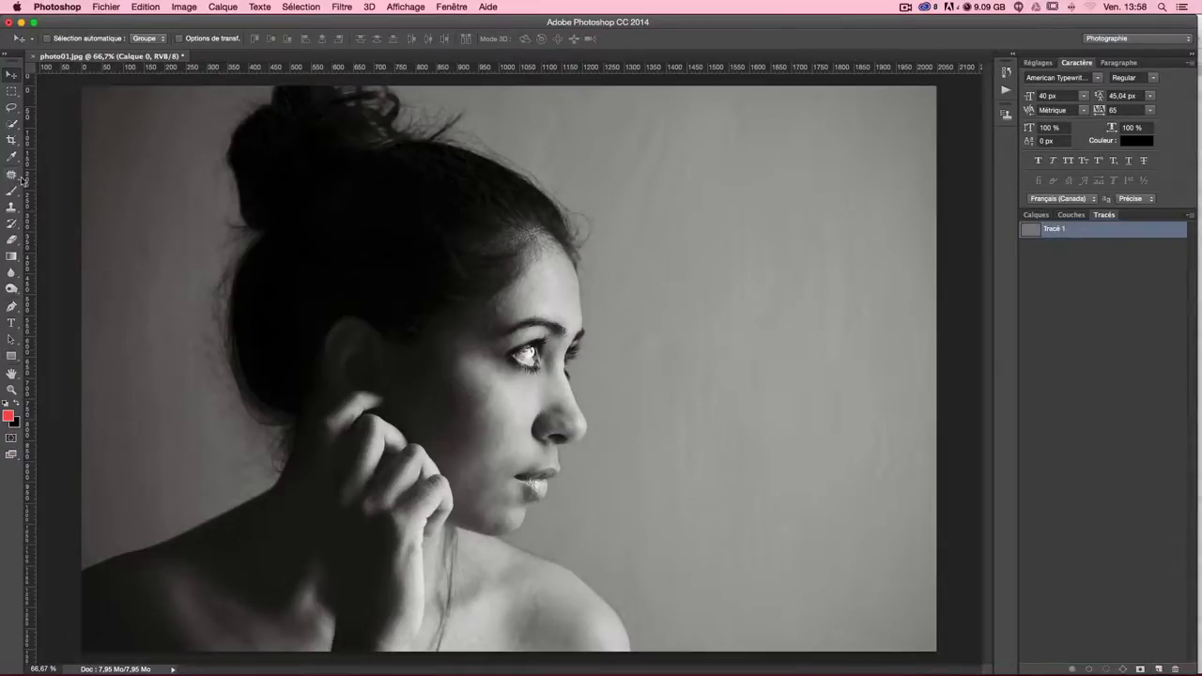
left_click(12, 307)
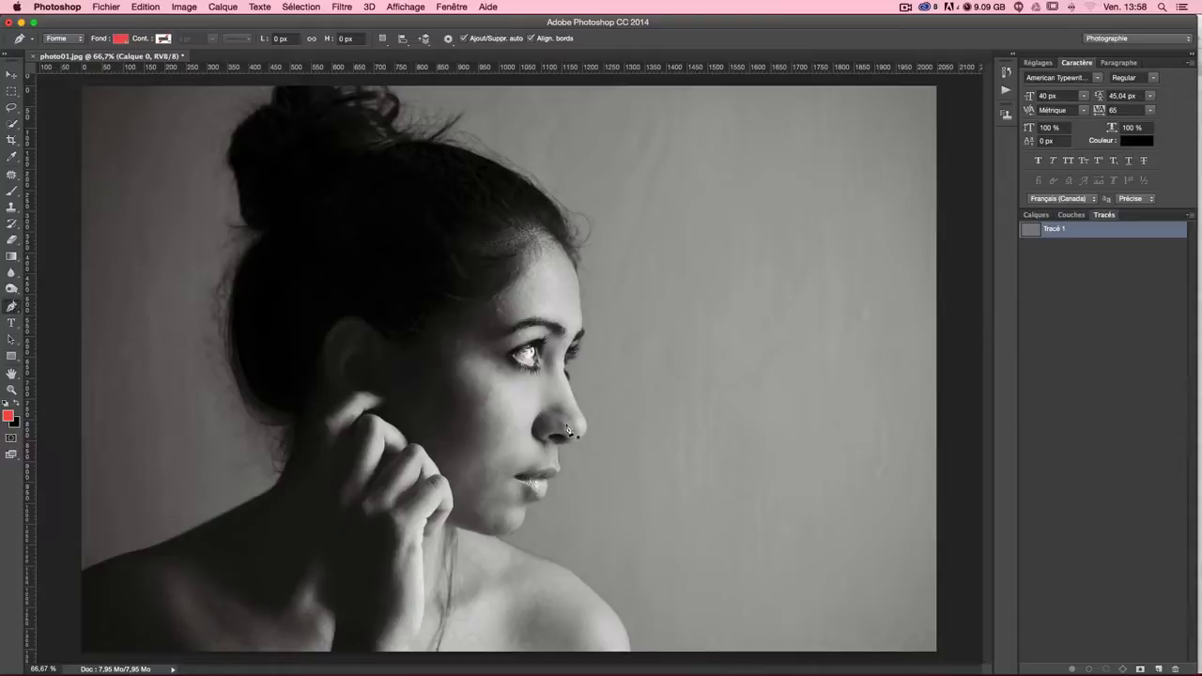
key("super+equal")
key("super+equal")
key("super+equal")
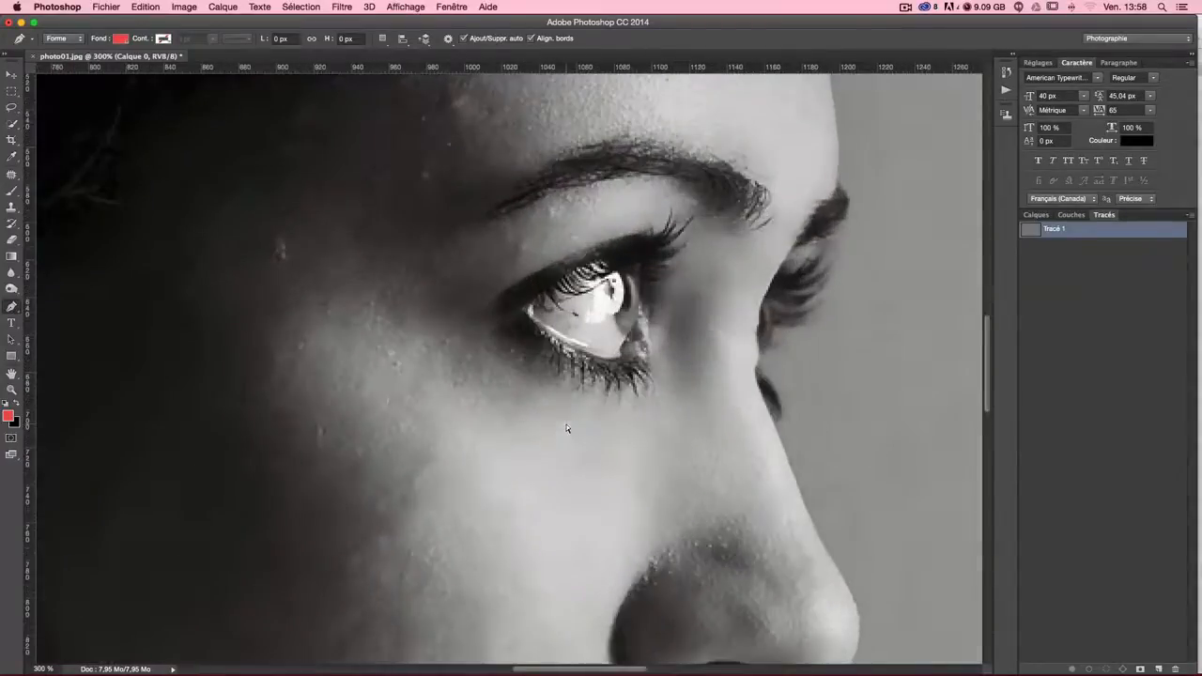
left_click_drag(406, 482, 827, 376)
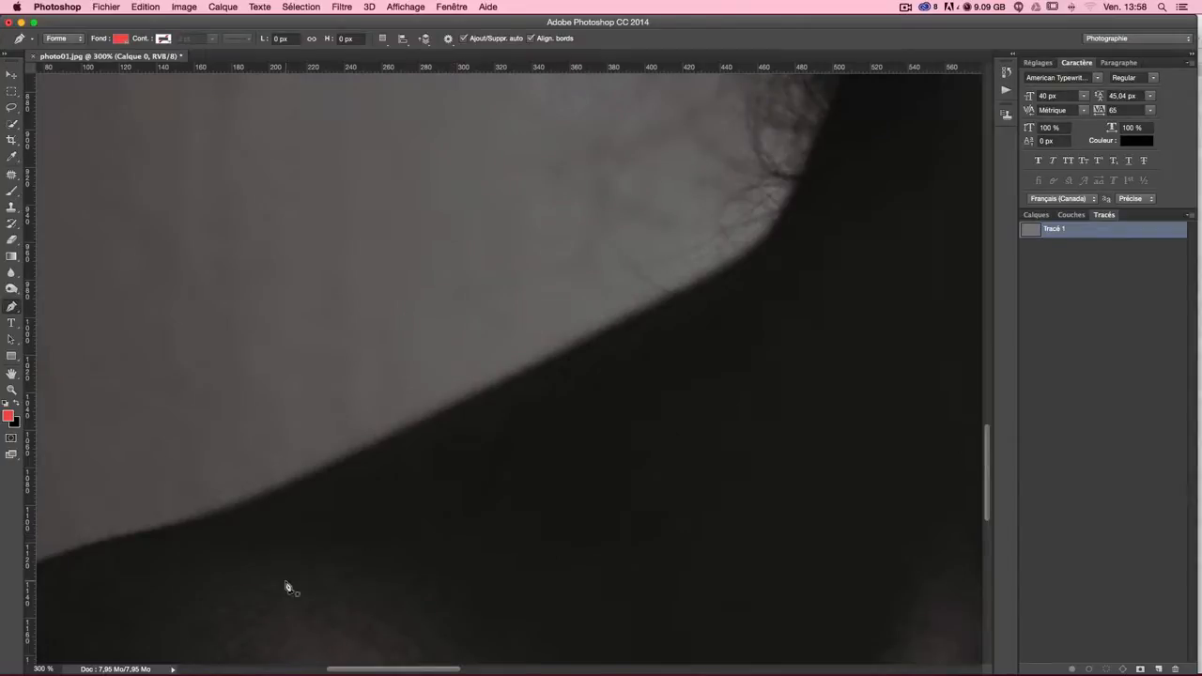
left_click_drag(185, 610, 403, 322)
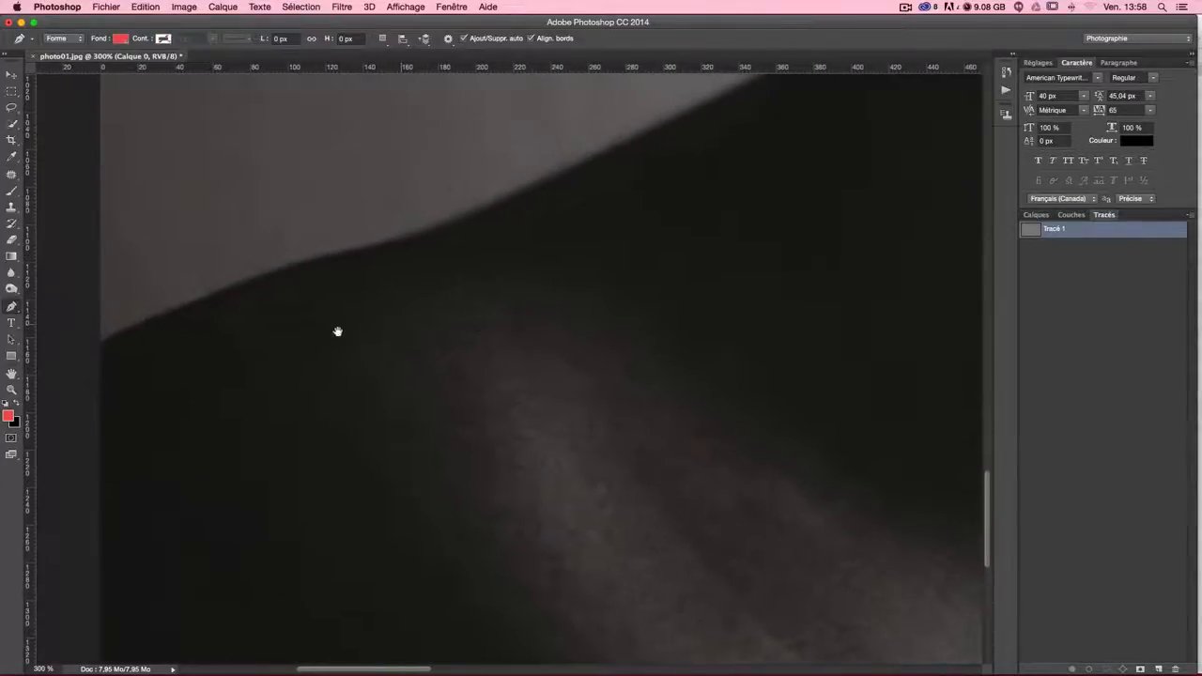
left_click(99, 349)
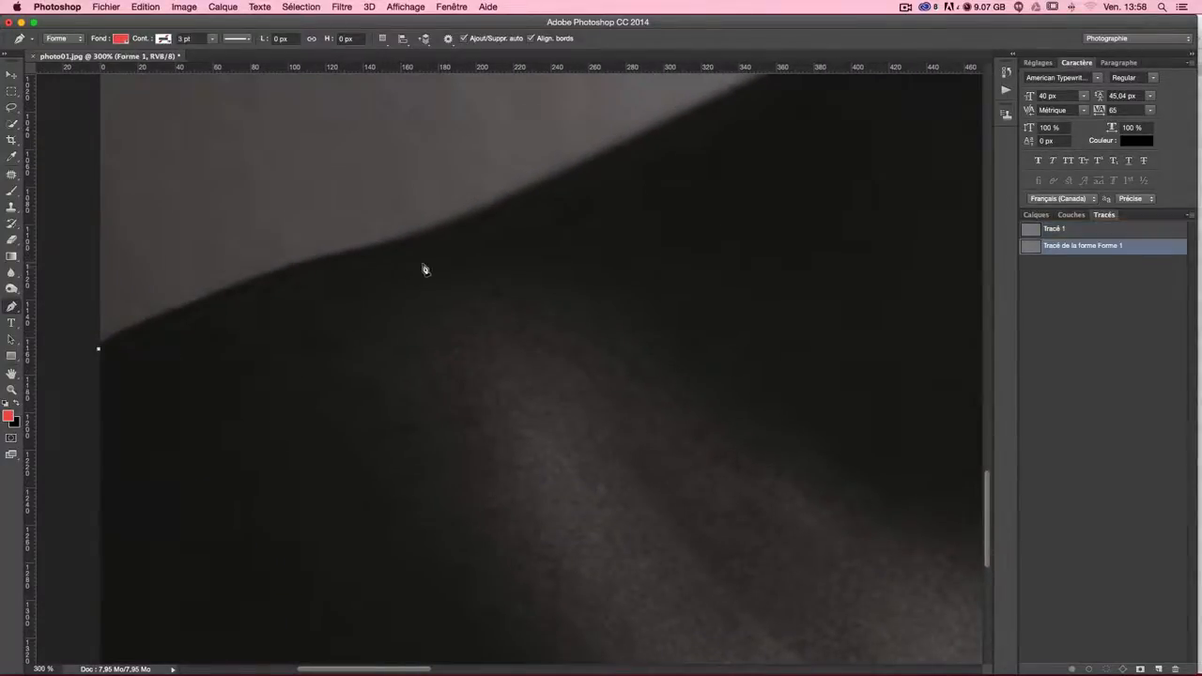
left_click_drag(382, 252, 502, 235)
key("super+z")
key("super+z")
key("super+z")
Turn on Quick Mask mode so the Pen tool draws paths instead of shapes, and reselect the path Tracé 1
left_click(1075, 271)
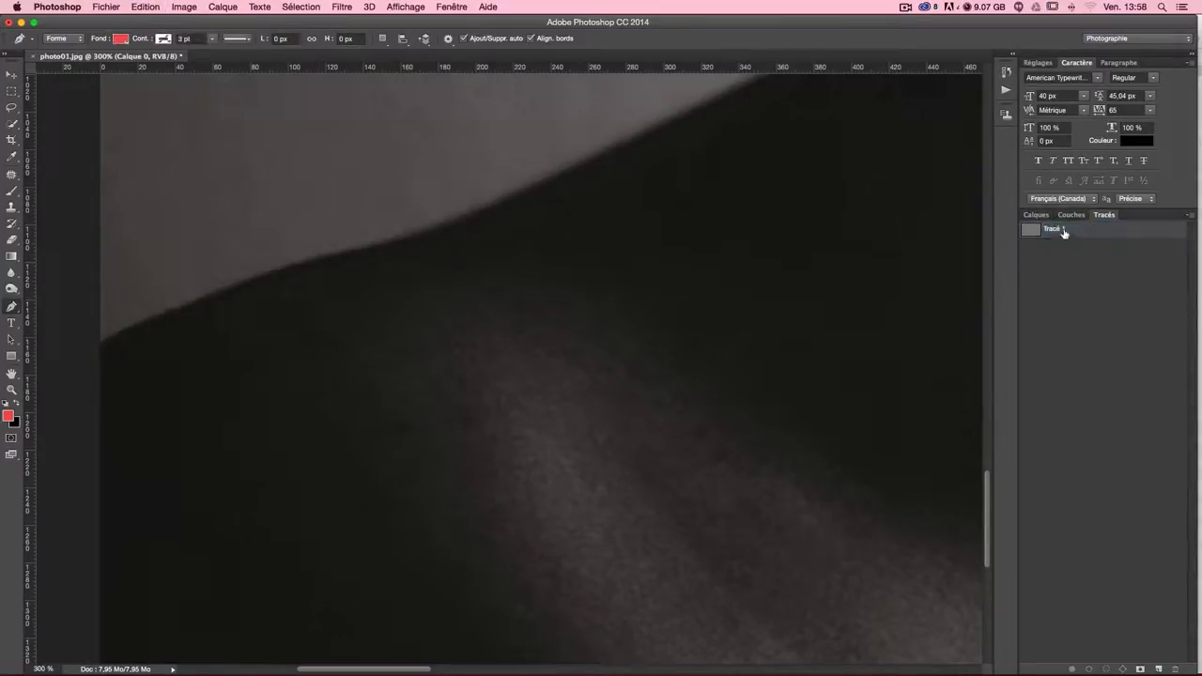
left_click(1066, 230)
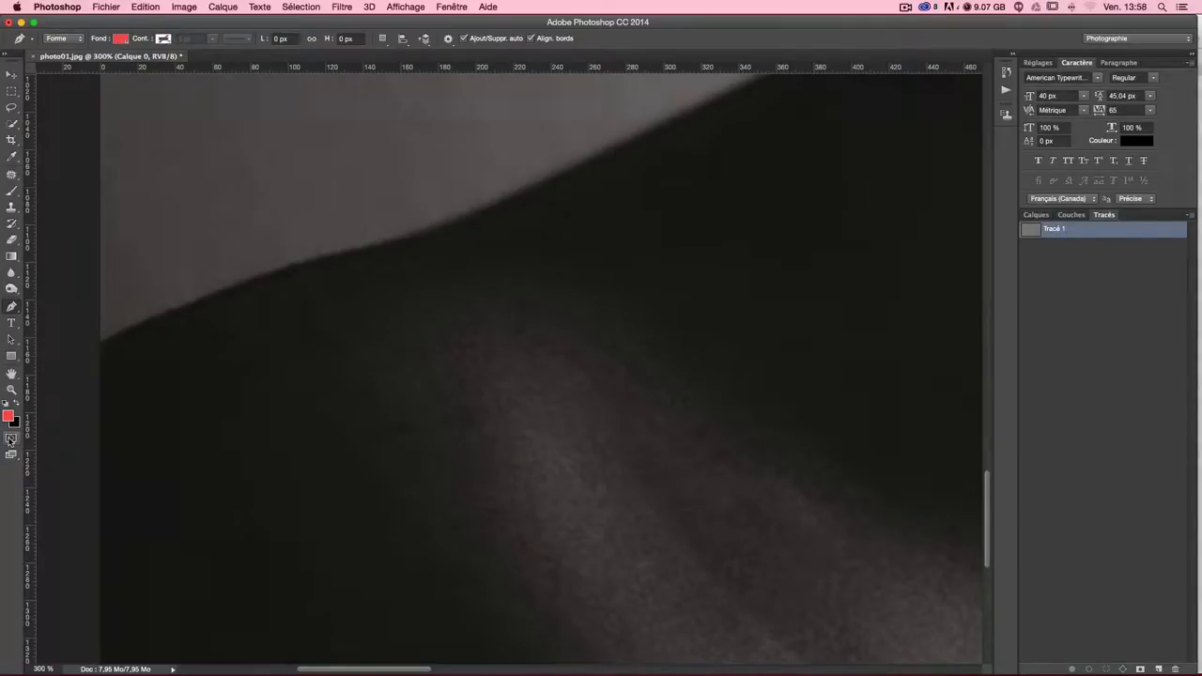
left_click(10, 439)
left_click(1046, 309)
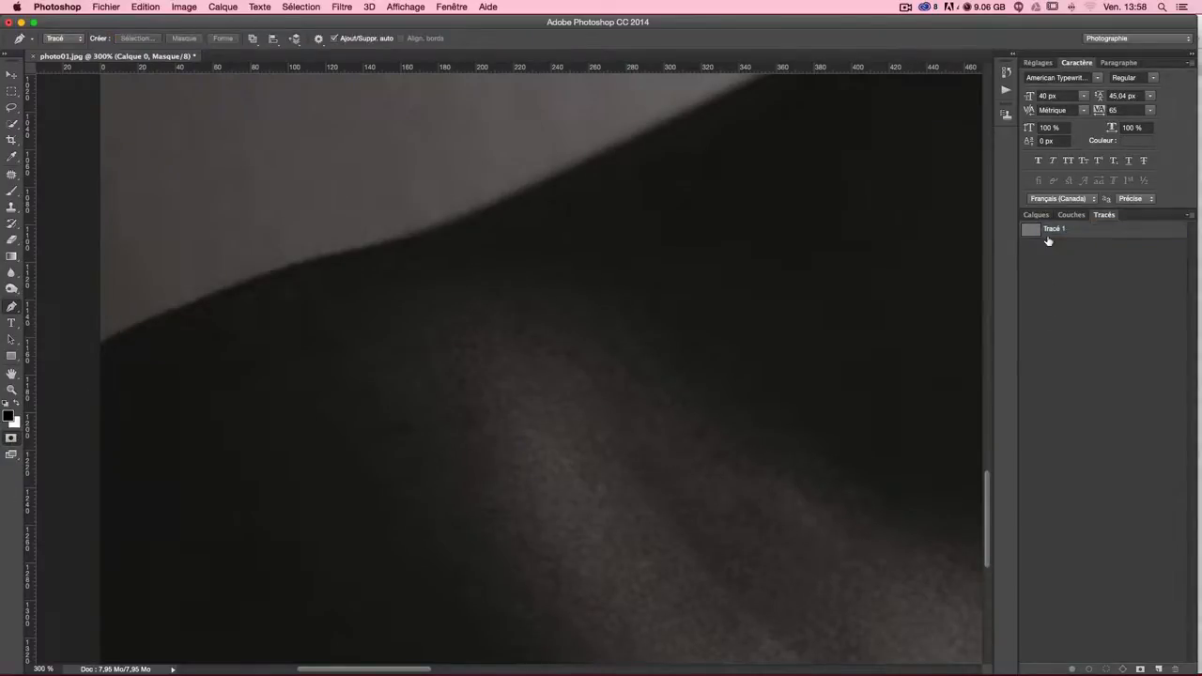
left_click(1048, 241)
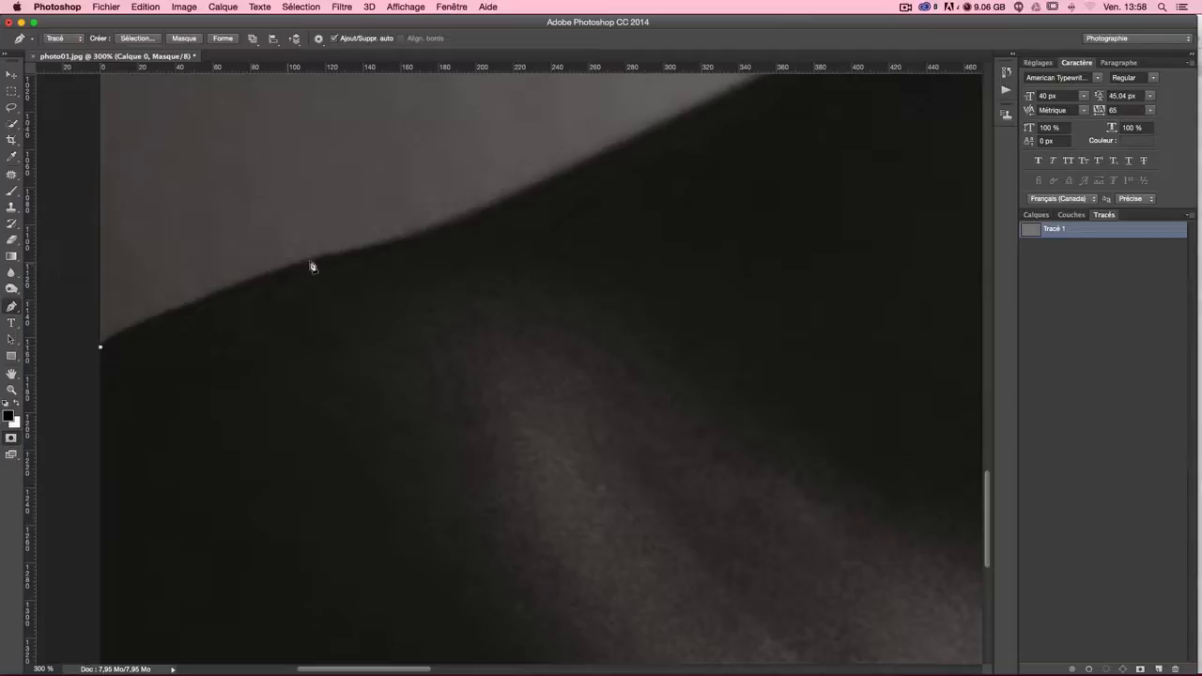
Trace the woman's back shoulder with the Pen tool, from the photo's left edge to the base of the neck
left_click_drag(336, 259, 433, 235)
left_click_drag(553, 271, 551, 347)
left_click(592, 253)
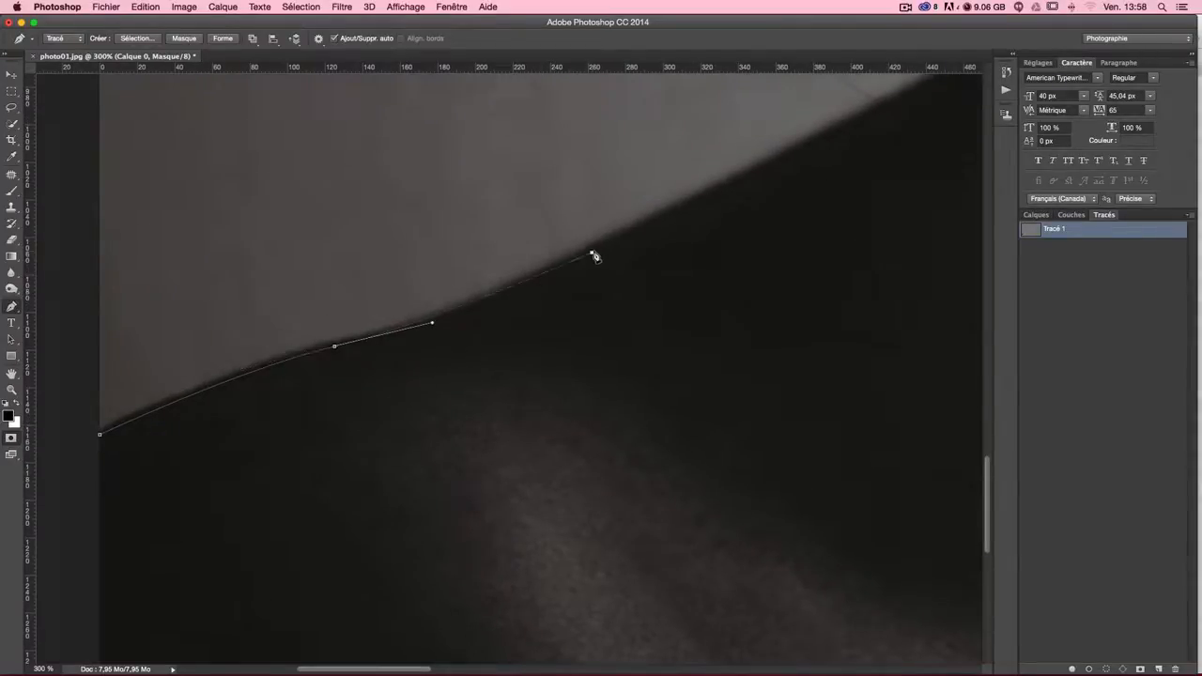
left_click(558, 273)
left_click_drag(592, 253, 676, 221)
left_click_drag(757, 260, 486, 367)
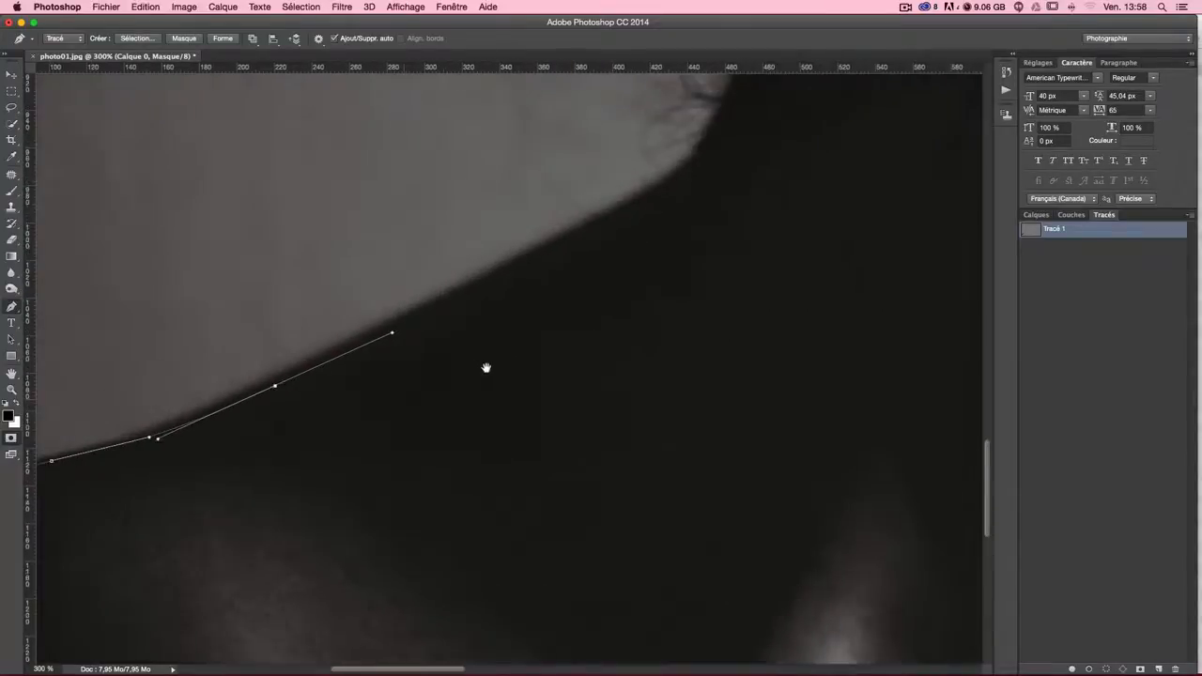
left_click(586, 218)
left_click_drag(645, 201, 501, 486)
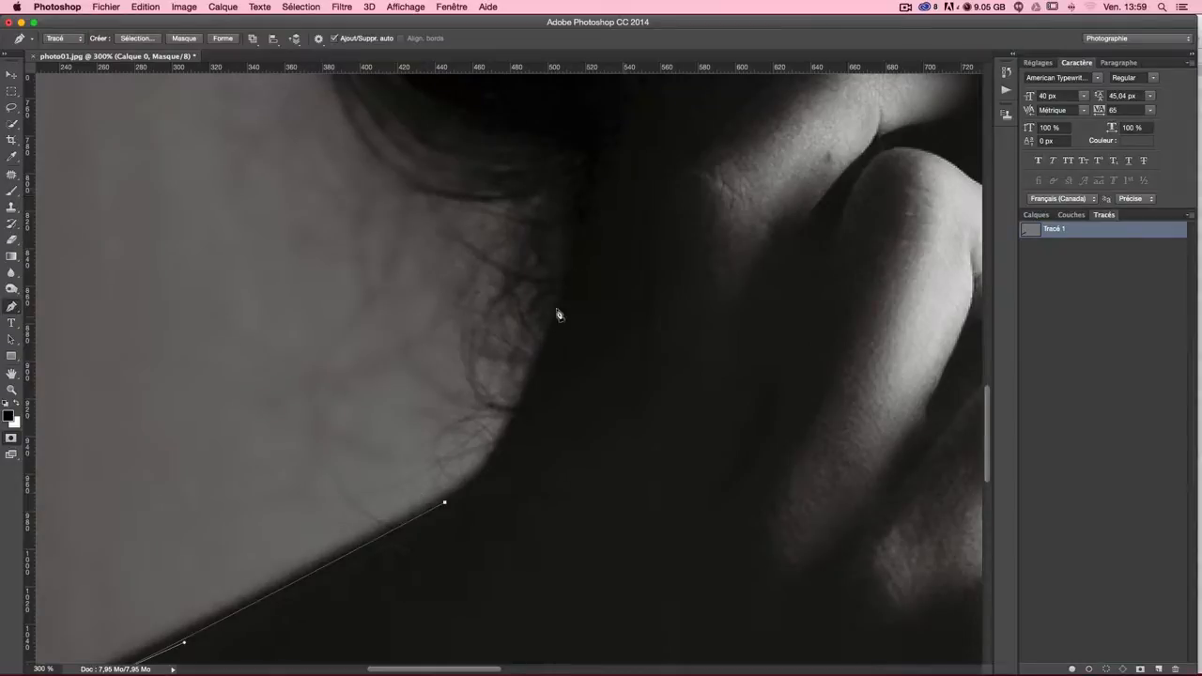
Continue the path up the nape to the underside of the hair, converting the anchors there to corners
left_click_drag(570, 279, 620, 89)
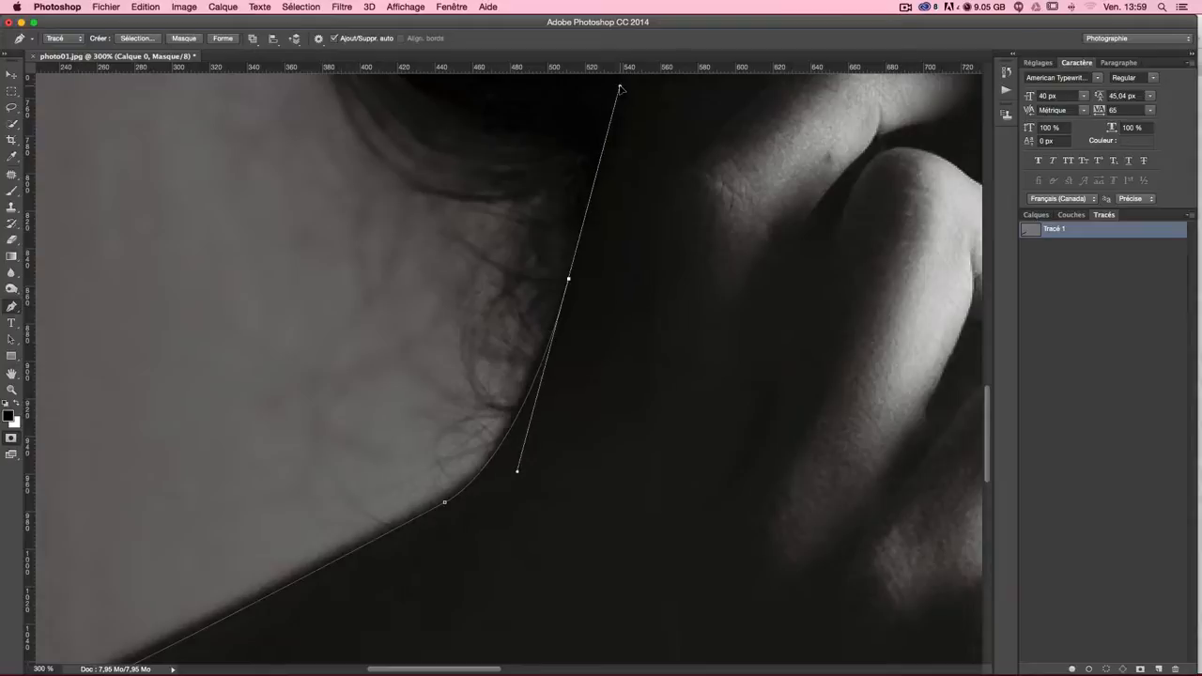
scroll(610, 422, "down", 5)
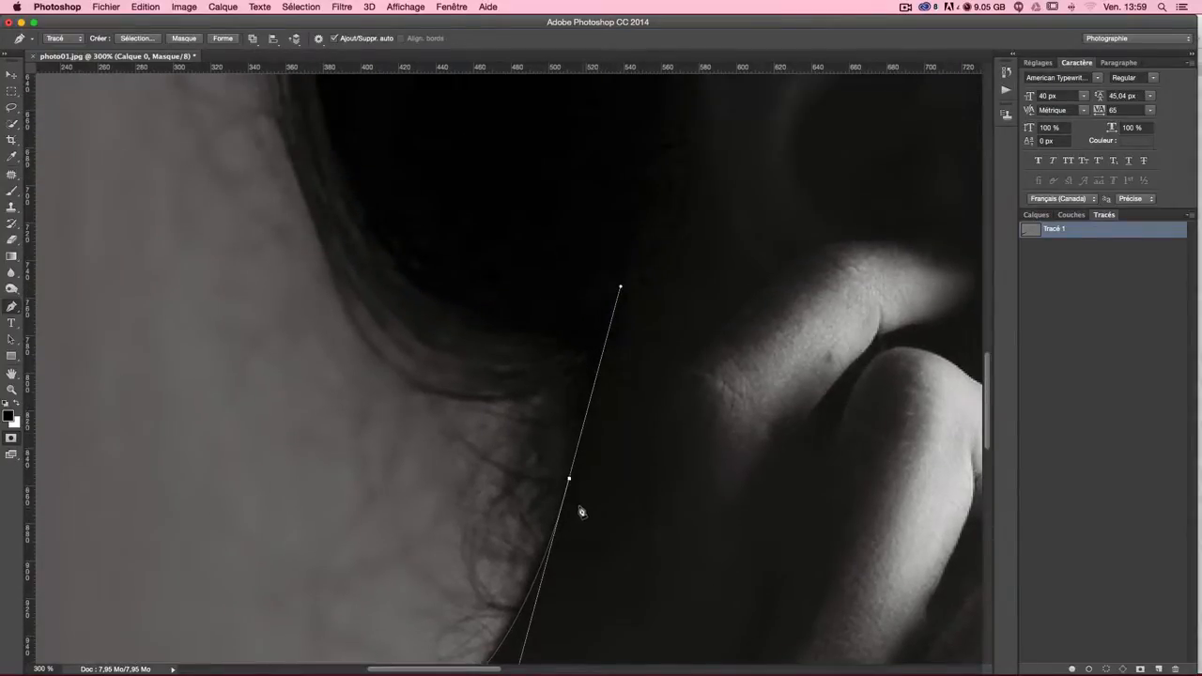
left_click(571, 481, "alt")
left_click_drag(586, 351, 631, 626)
left_click(587, 350, "alt")
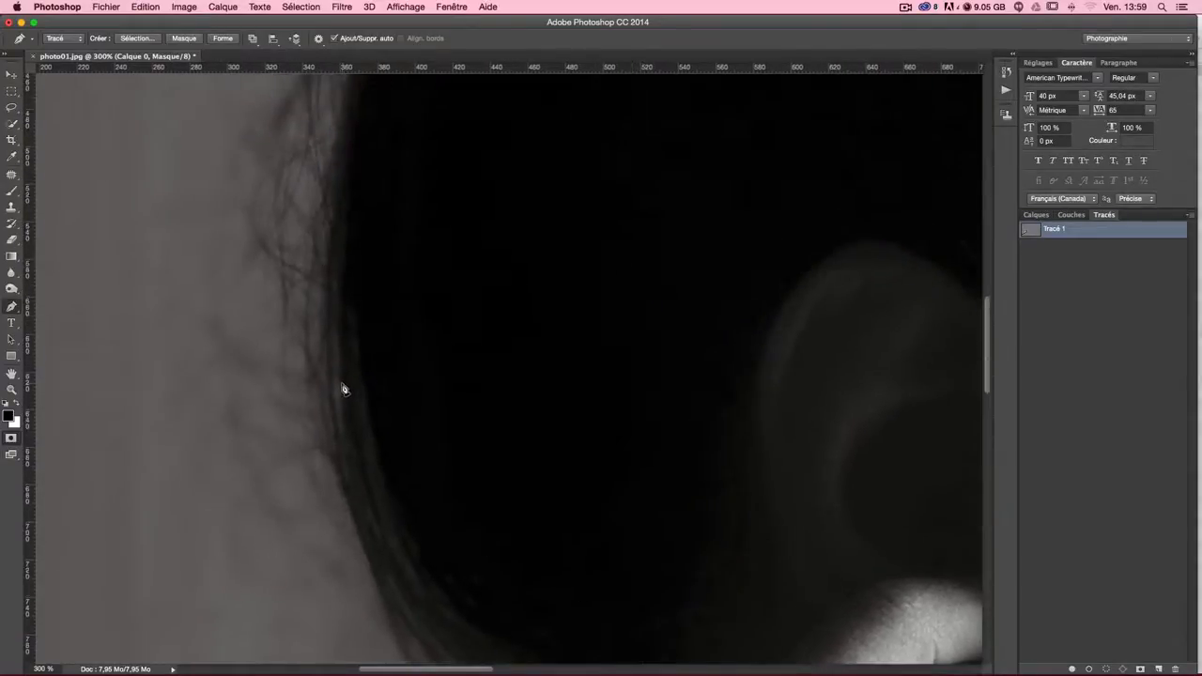
Extend the path with curved segments up the back of the hair to the notch below the bun
left_click_drag(346, 382, 327, 87)
scroll(572, 457, "down", 3)
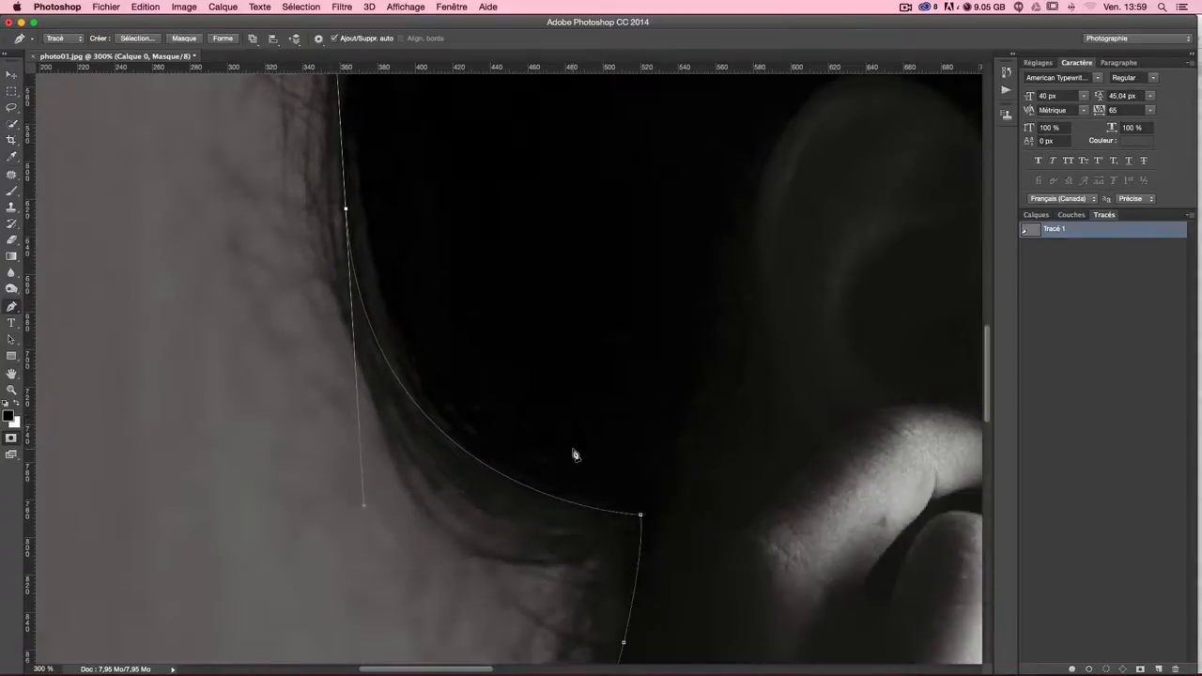
scroll(575, 455, "up", 6)
key("super+minus")
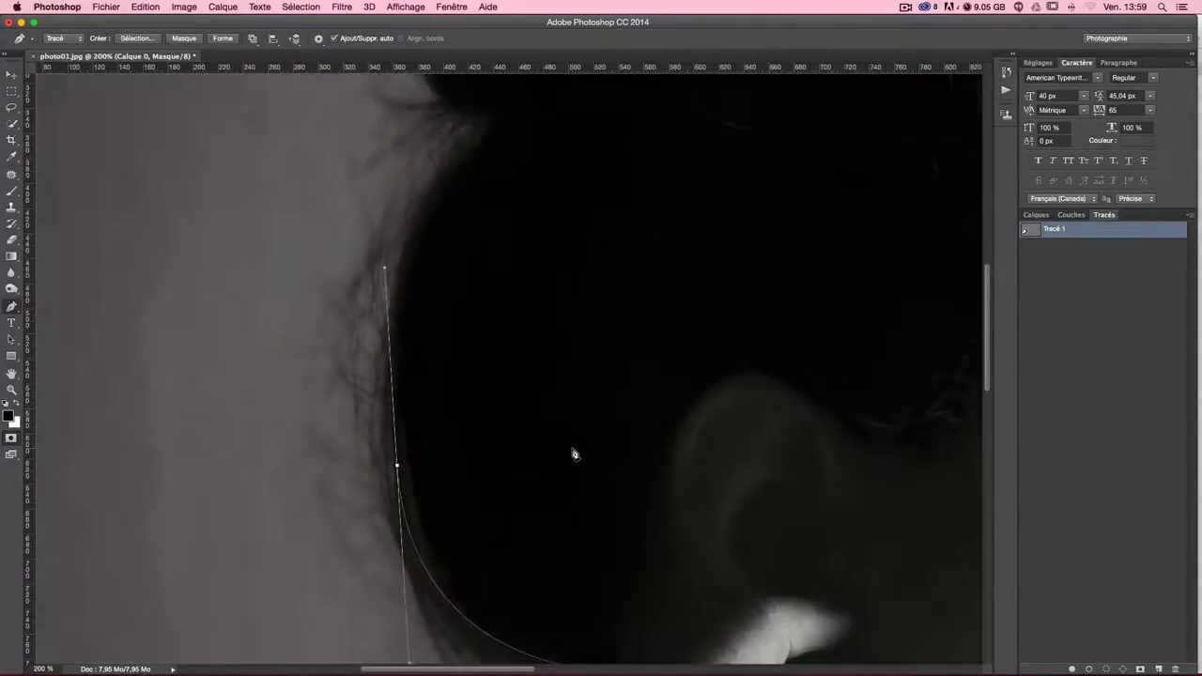
scroll(480, 478, "up", 5)
scroll(481, 477, "right", 2)
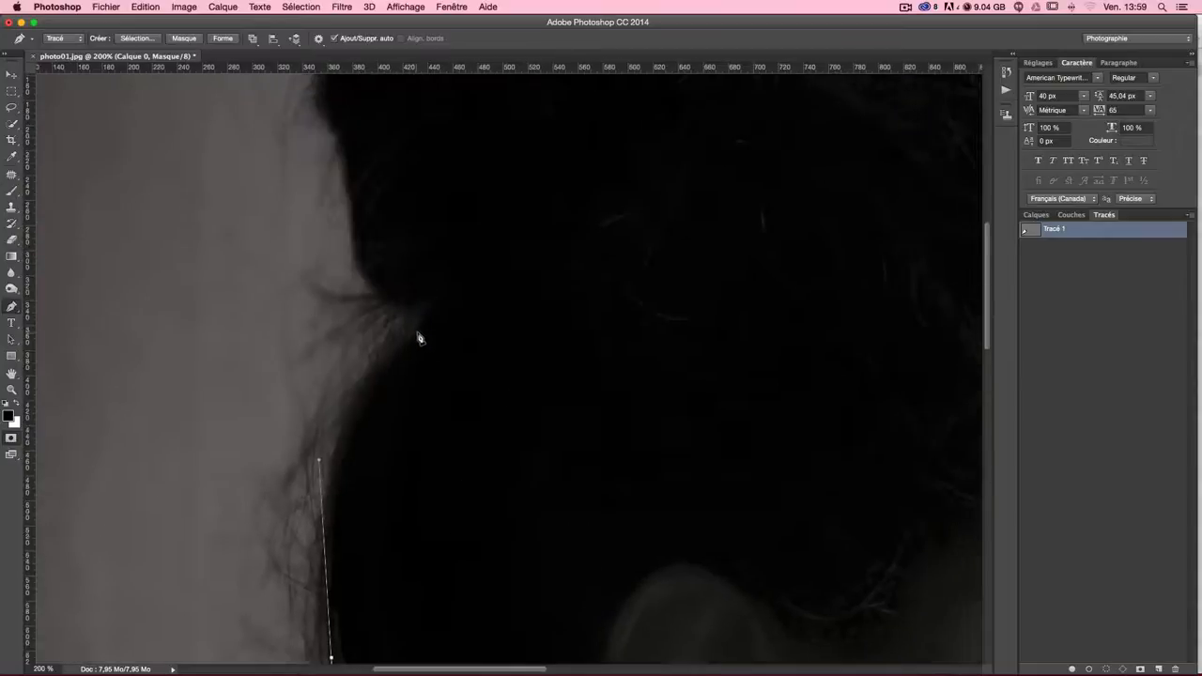
left_click_drag(434, 311, 528, 223)
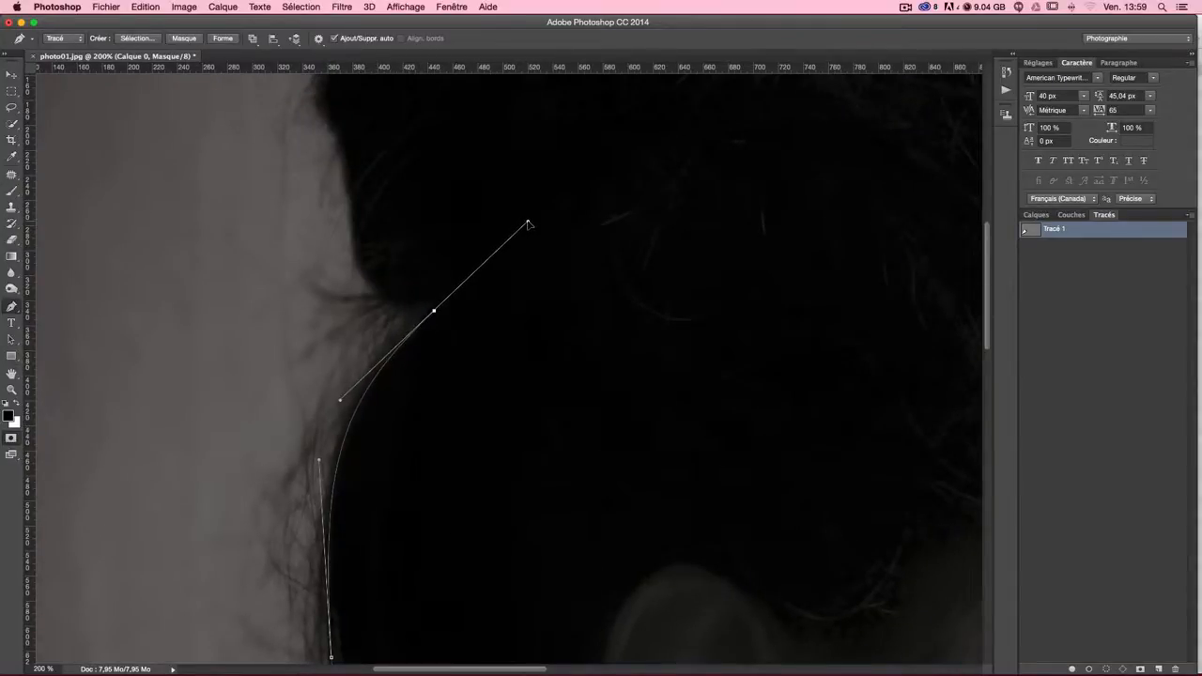
Convert the anchor in the notch below the bun to a corner and curve the path out onto the bun's lower edge
left_click(434, 311, "alt")
left_click_drag(370, 274, 346, 227)
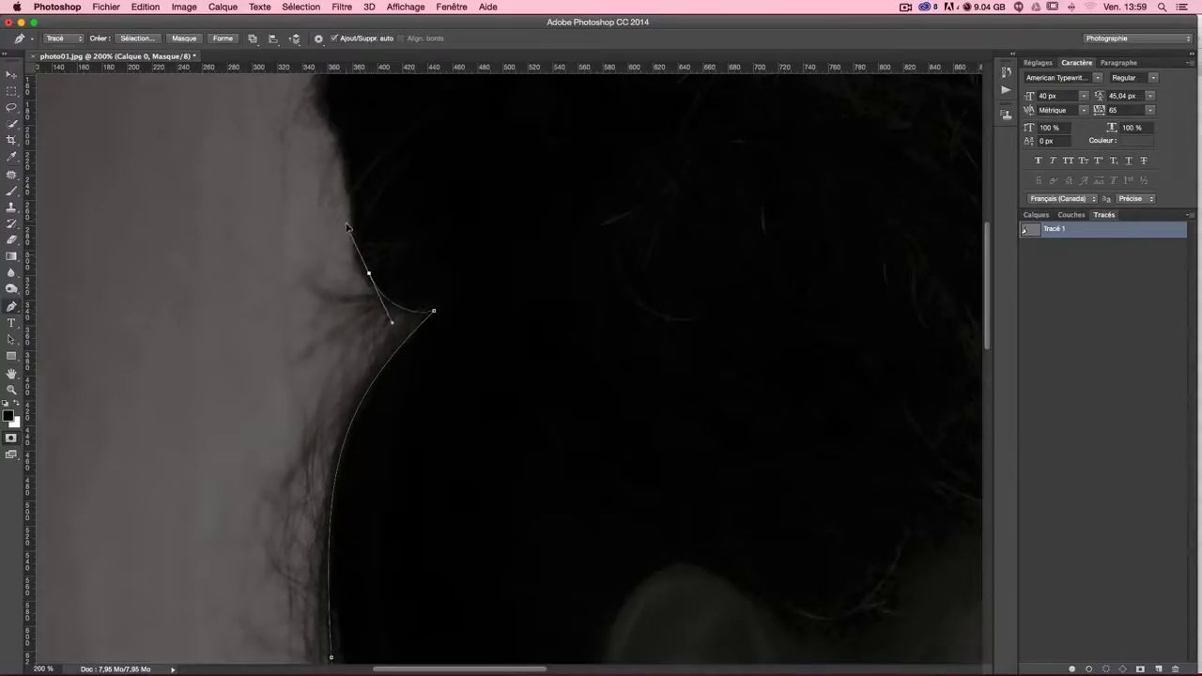
mouse_move(391, 321)
left_mouse_down()
mouse_move(368, 324)
mouse_move(390, 323)
left_mouse_up()
scroll(451, 231, "up", 5)
scroll(451, 231, "left", 3)
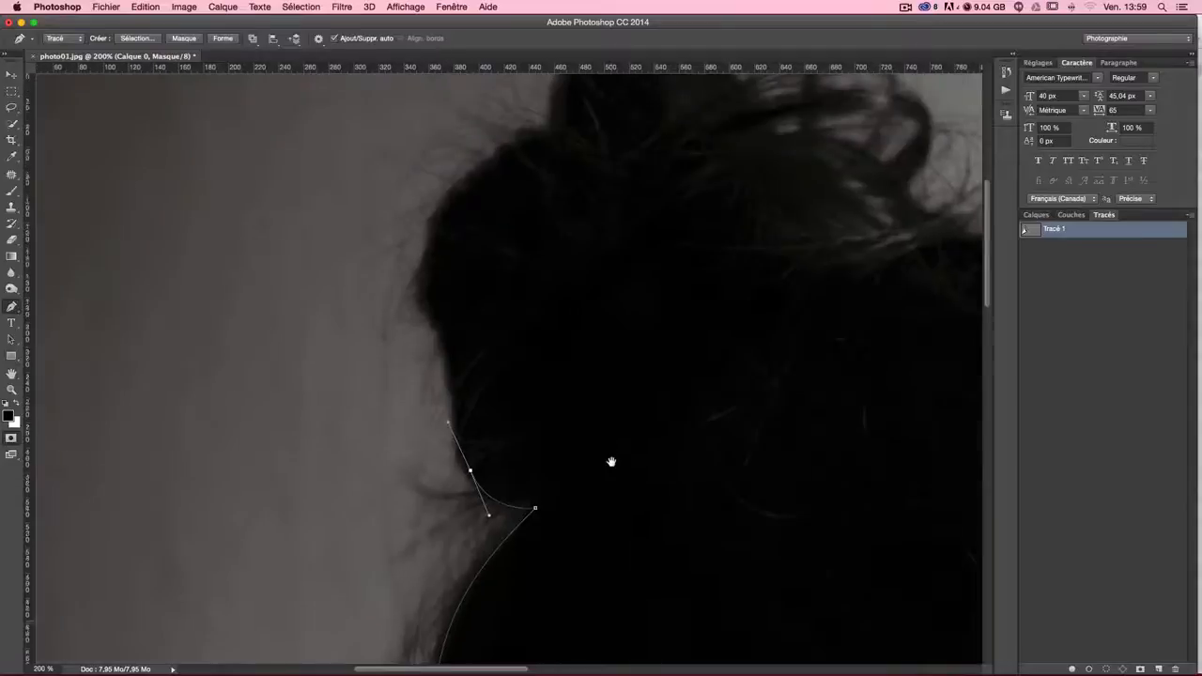
mouse_move(445, 414)
left_mouse_down()
mouse_move(449, 434)
mouse_move(470, 409)
mouse_move(454, 425)
left_mouse_up()
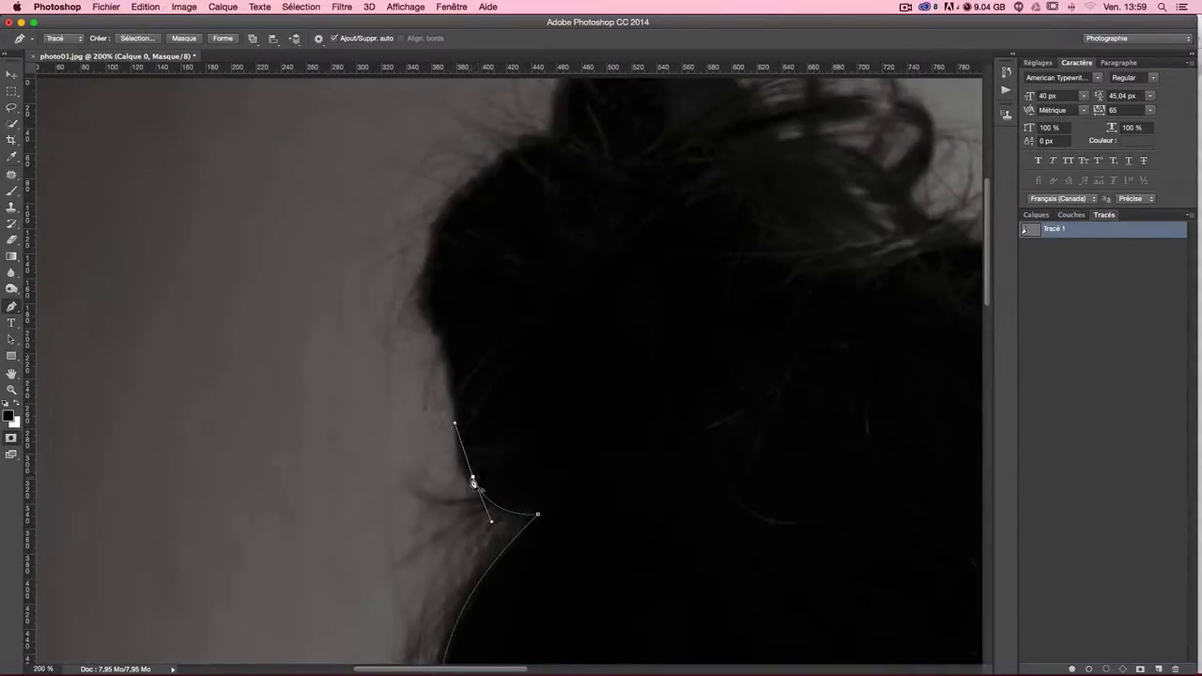
left_click(474, 478)
Continue the path up the back of the bun with short curved segments, converting the anchors between them to corners
left_click_drag(446, 348, 436, 279)
key("super+z")
left_click_drag(456, 402, 455, 334)
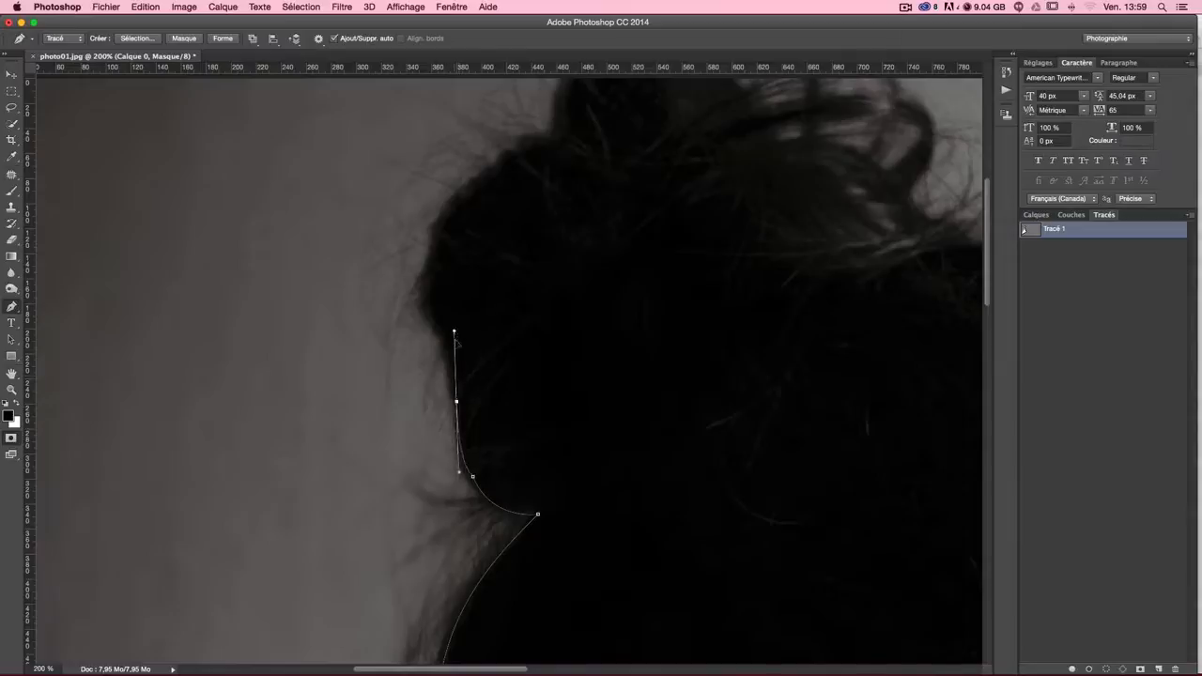
left_click(456, 403, "alt")
left_click_drag(445, 340, 444, 317)
left_click(446, 340, "alt")
left_click_drag(430, 269, 438, 228)
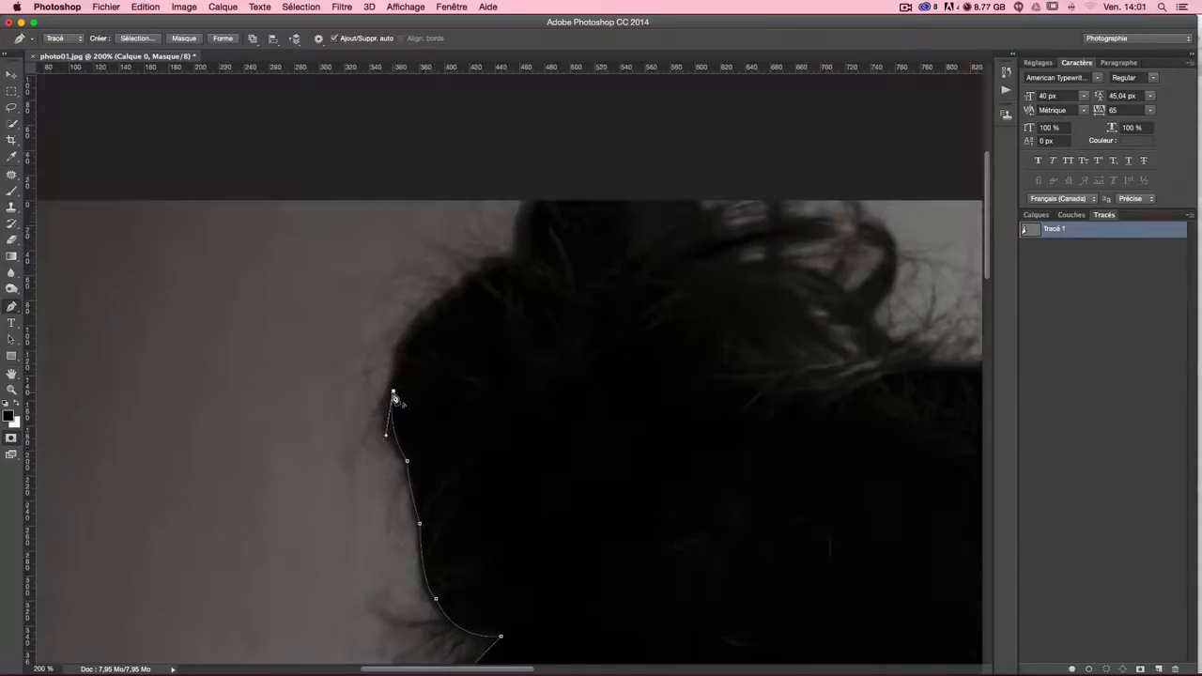
Trace over the rounded back and top of the bun, running the path slightly beyond the photo's upper edge
left_click_drag(513, 267, 626, 242)
left_click(514, 268, "alt")
left_click_drag(550, 193, 587, 173)
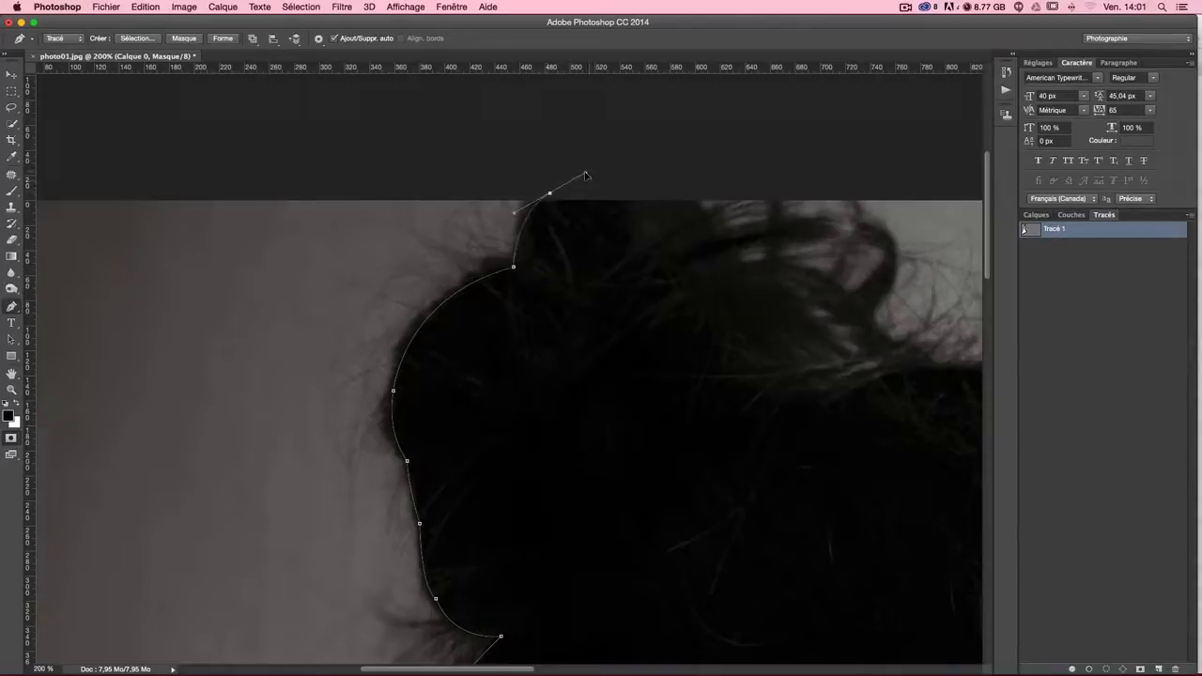
left_click(692, 195)
Bring the path down the front of the bun, excluding the loose curls, to where it meets the top of the head
left_click_drag(738, 263, 738, 285)
left_click_drag(601, 332, 469, 306)
left_click_drag(632, 277, 652, 324)
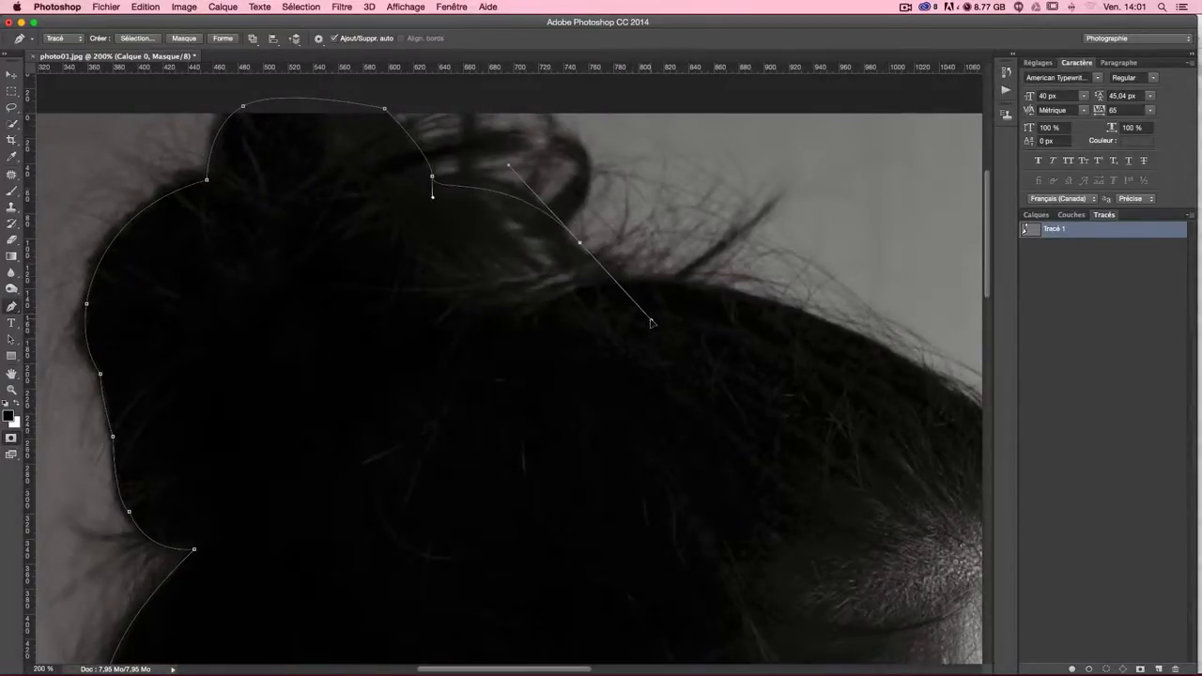
mouse_move(591, 256)
left_mouse_down()
mouse_move(566, 242)
mouse_move(575, 272)
mouse_move(570, 246)
left_mouse_up()
left_click_drag(627, 278, 629, 287)
left_click_drag(510, 328, 385, 304)
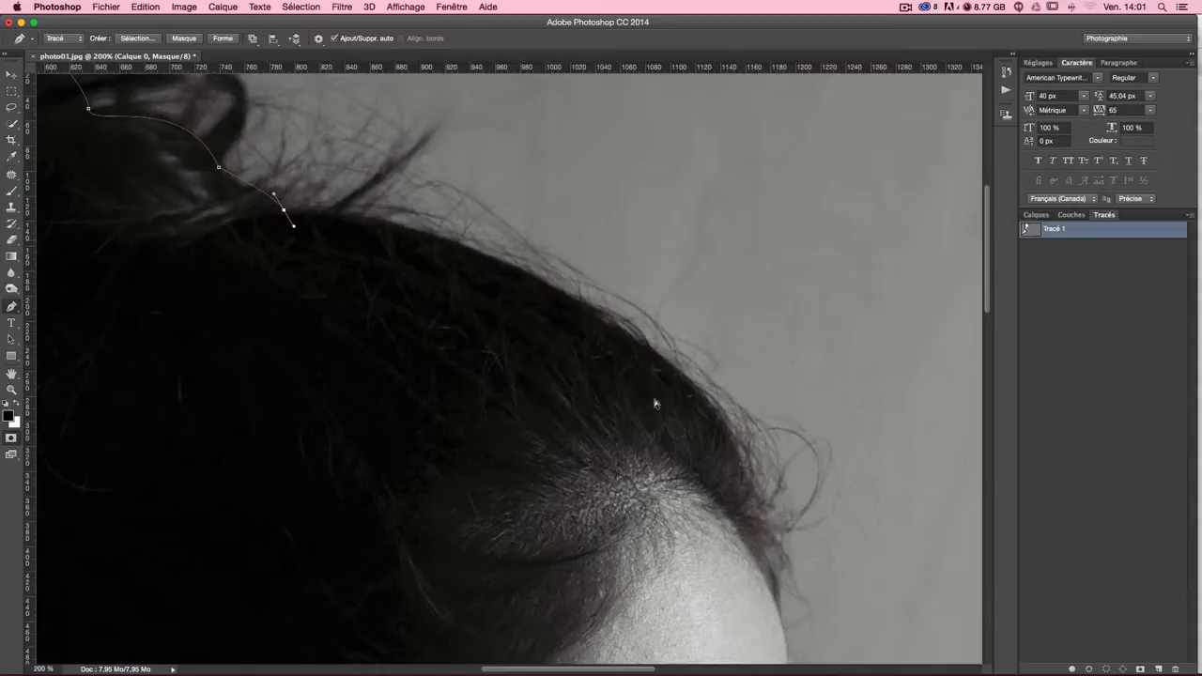
Trace the crown of the head with one long curve towards the hairline and convert its end anchor to a corner
key("super+minus")
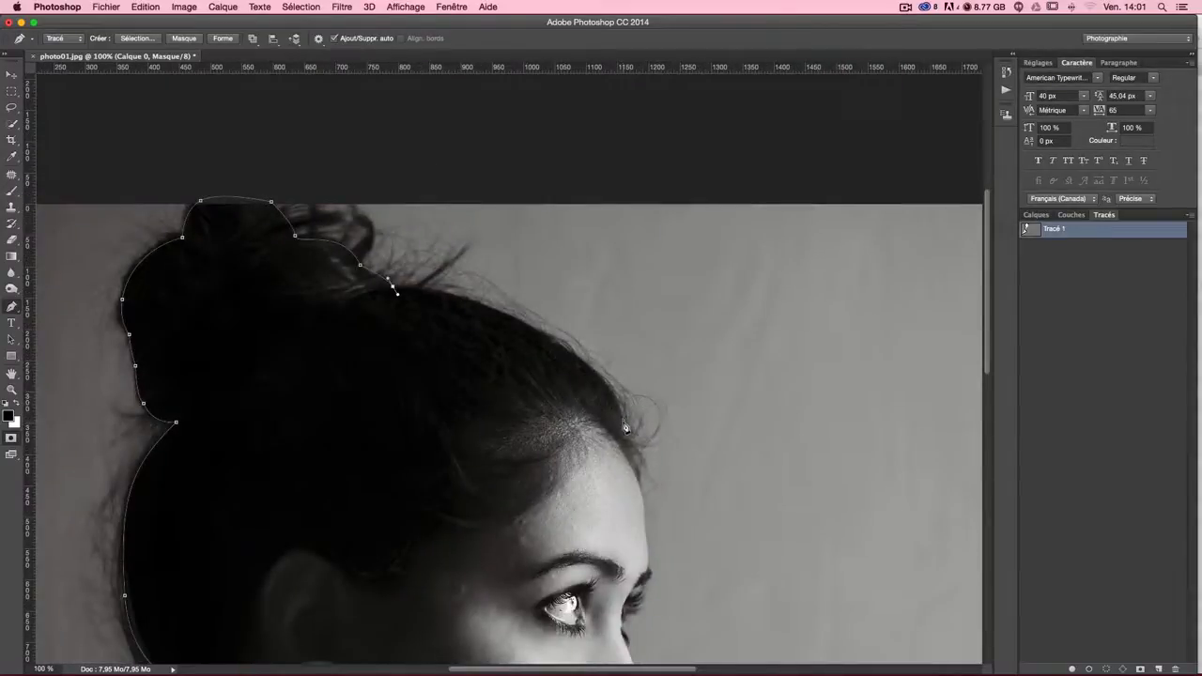
left_click_drag(625, 419, 718, 570)
key("super+z")
left_click_drag(560, 349, 643, 415)
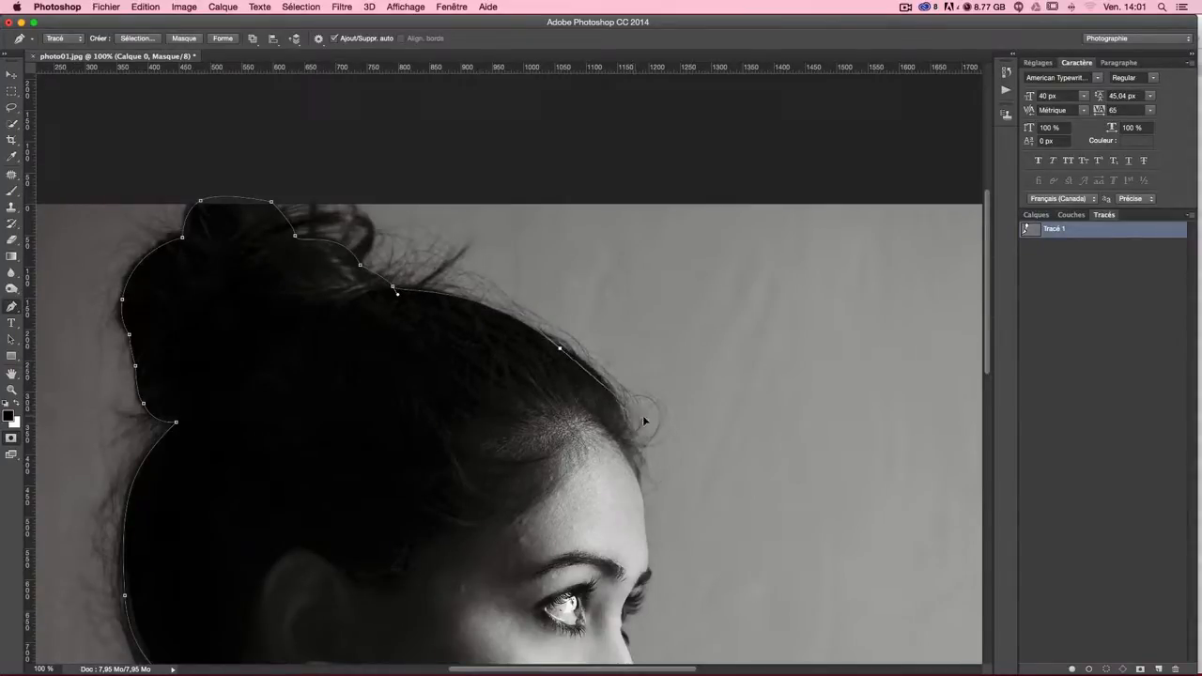
left_click(561, 351, "alt")
Extend the path down the front hairline and forehead to the far eyebrow
left_click(655, 585, "super")
scroll(655, 586, "down", 10)
key("super+plus")
key("super+plus")
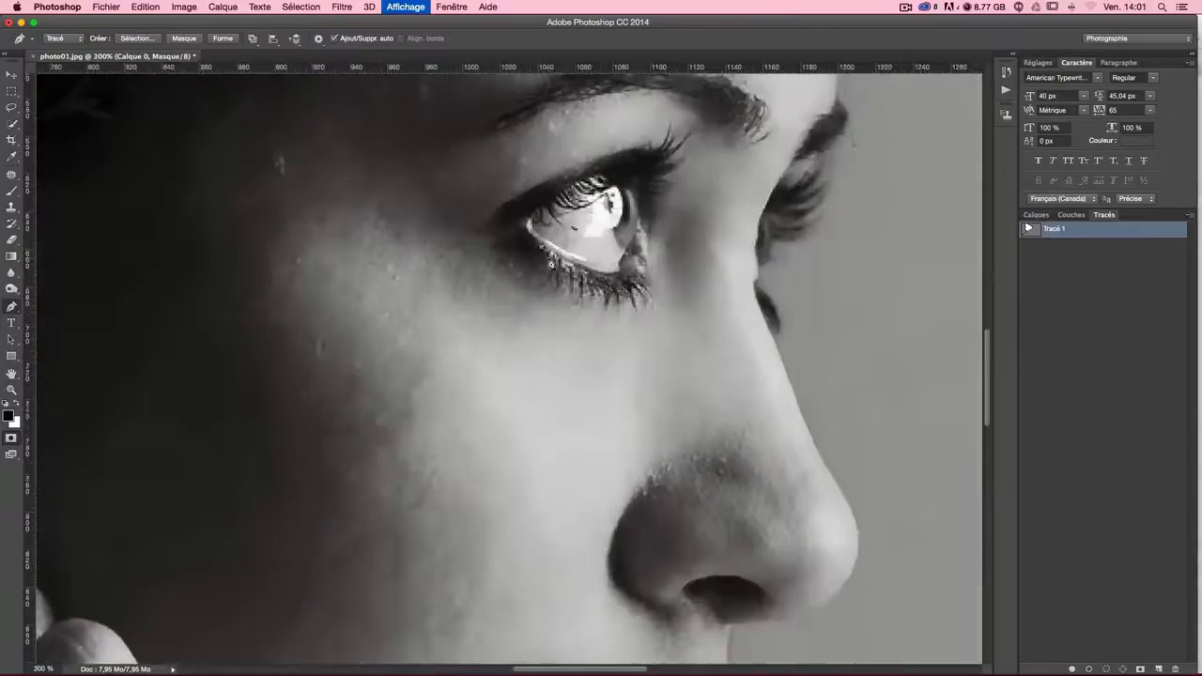
left_click_drag(550, 264, 361, 432)
scroll(531, 294, "up", 3)
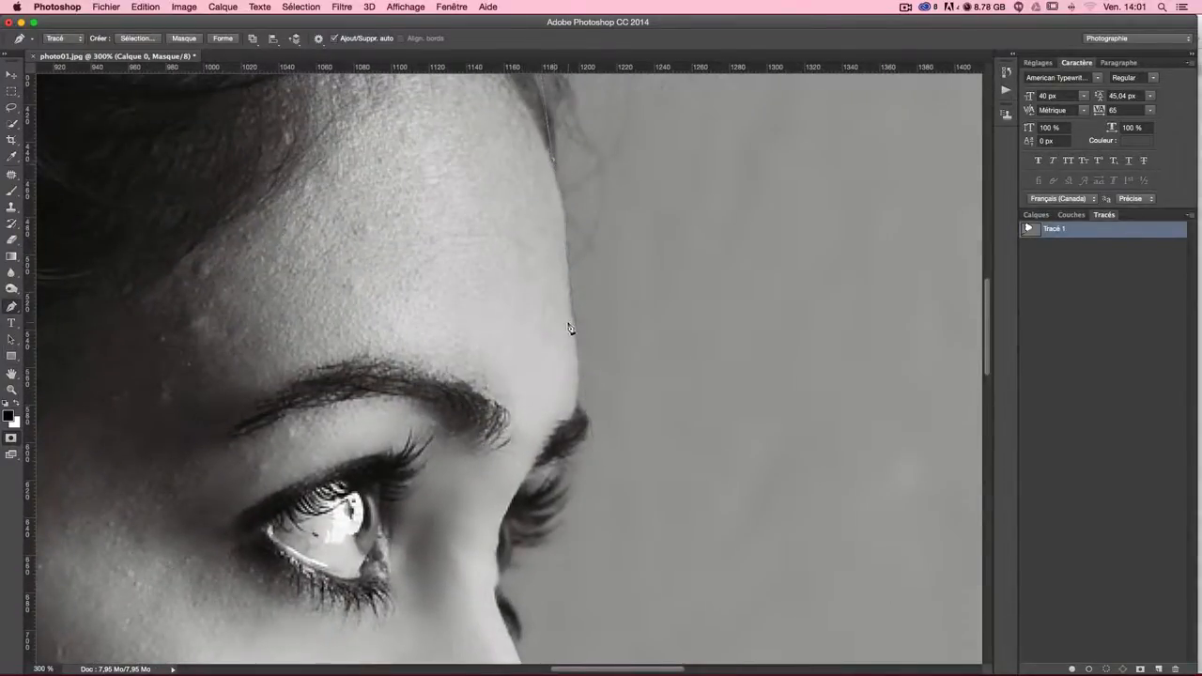
mouse_move(567, 340)
left_mouse_down()
mouse_move(568, 317)
mouse_move(565, 343)
left_mouse_up()
left_click(576, 407)
mouse_move(577, 407)
left_mouse_down()
mouse_move(569, 444)
mouse_move(579, 416)
mouse_move(584, 428)
left_mouse_up()
Trace past the far eyebrow and eyelashes to the bridge of the nose
left_click_drag(515, 574, 541, 385)
left_click_drag(559, 300, 499, 357)
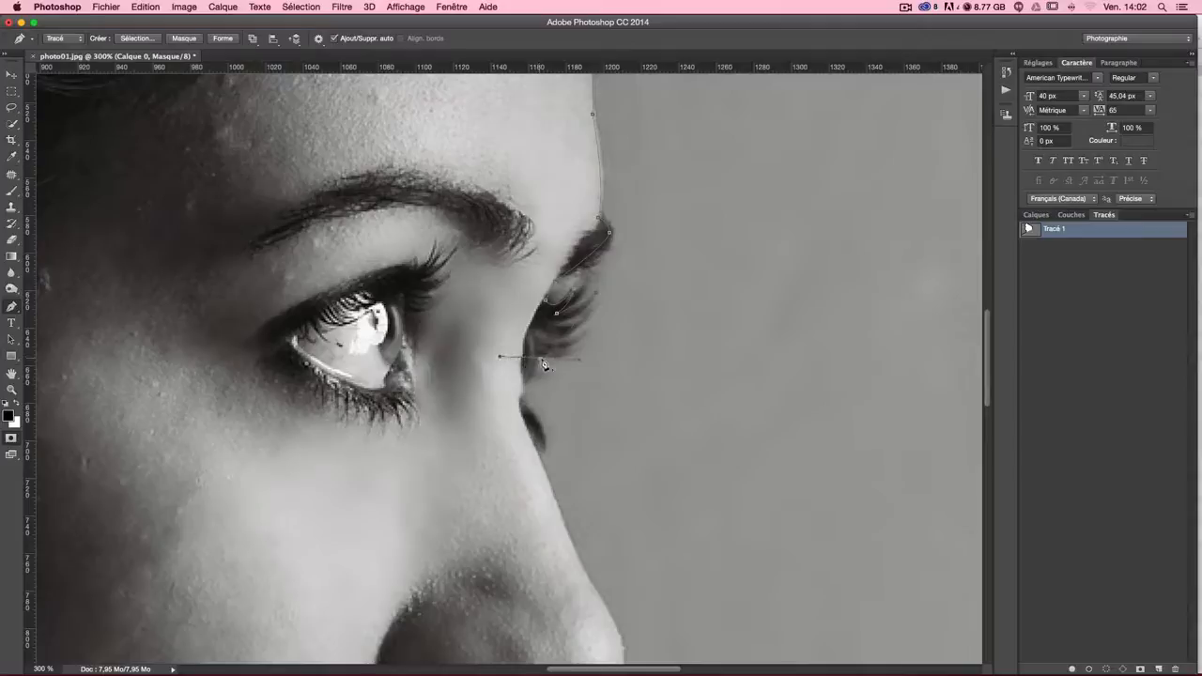
left_click(519, 402)
scroll(554, 318, "down", 5)
scroll(554, 317, "right", 2)
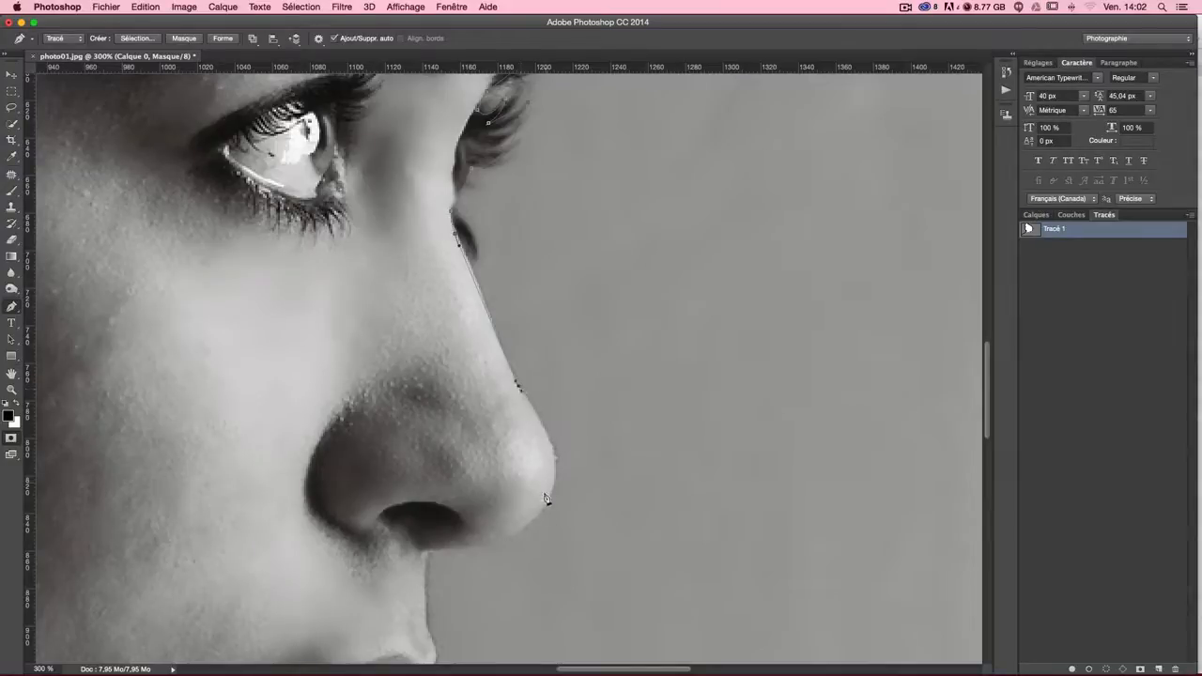
Trace around the tip of the nose and beneath it to the skin above the upper lip
left_click_drag(546, 506, 511, 552)
scroll(502, 462, "down", 3)
scroll(501, 462, "left", 2)
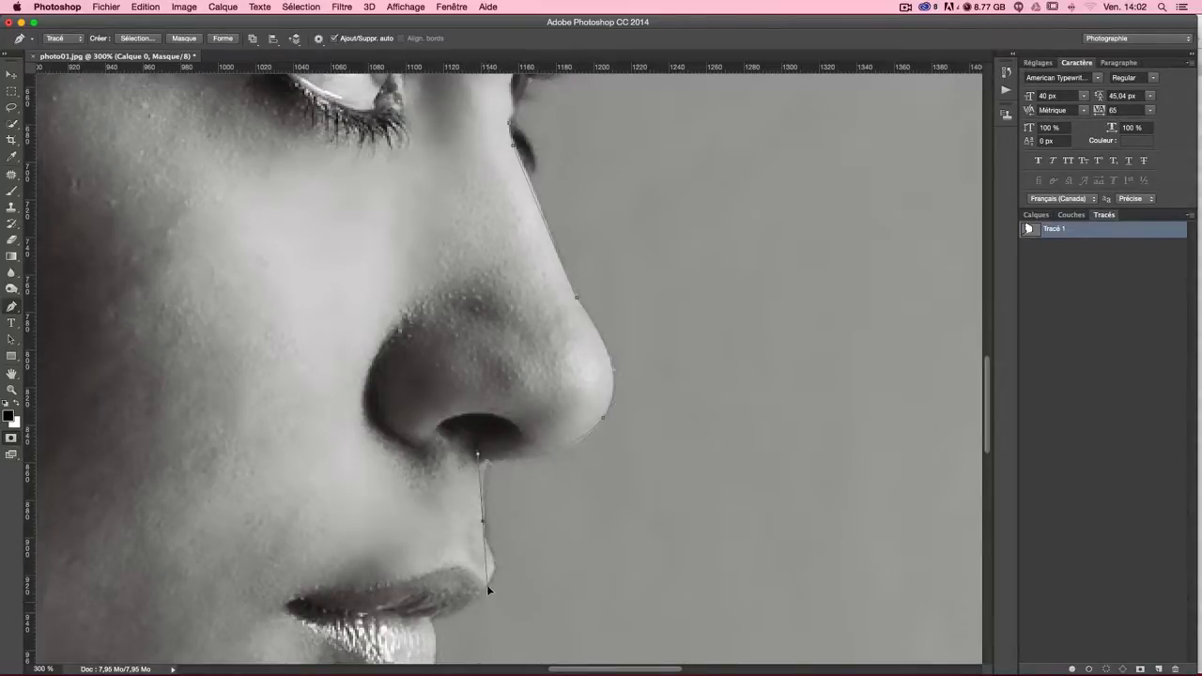
left_click_drag(553, 461, 621, 263)
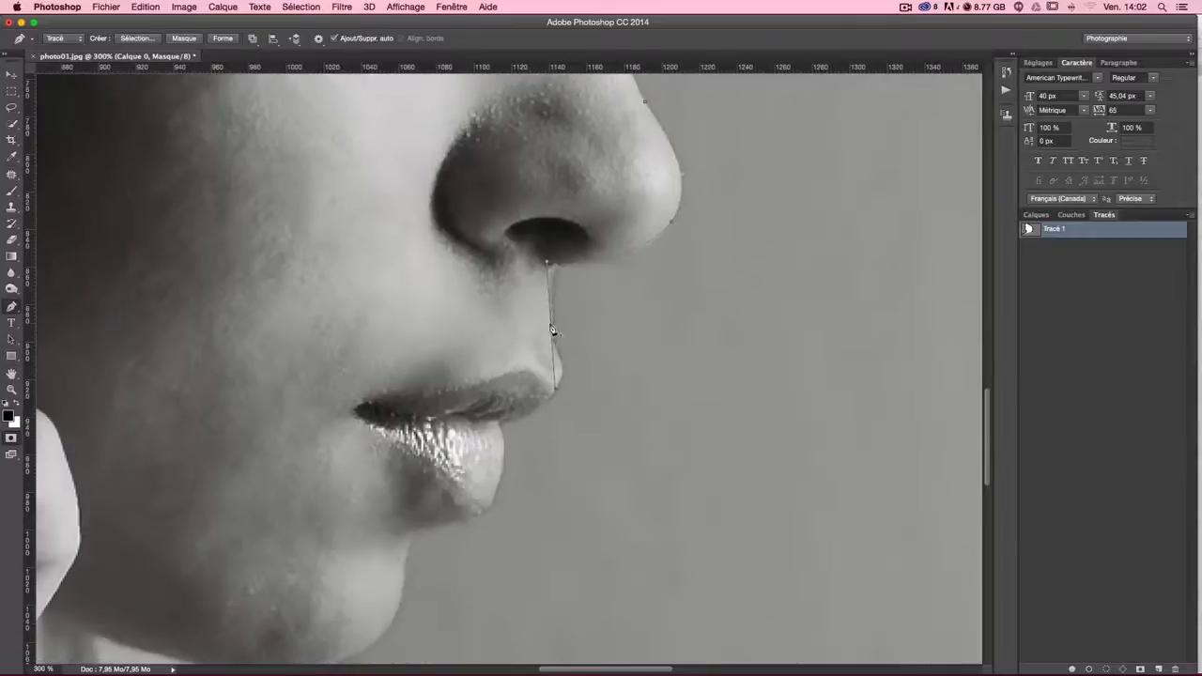
Outline the upper lip's profile from below the nose to the parting of the lips
left_click(553, 327)
left_click(563, 377)
left_click_drag(426, 434, 423, 439)
scroll(652, 263, "down", 5)
scroll(652, 263, "left", 3)
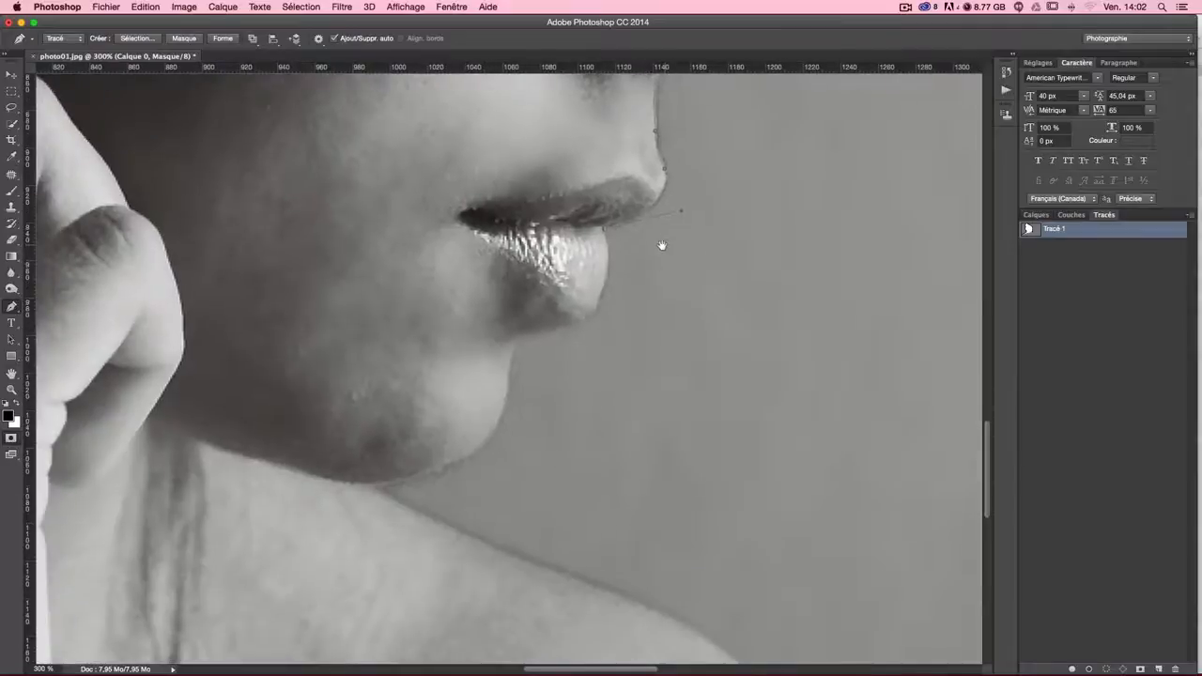
Trace the lower lip and chin to where the jaw meets the shoulder, converting the end anchors to corners
left_click_drag(580, 321, 535, 342)
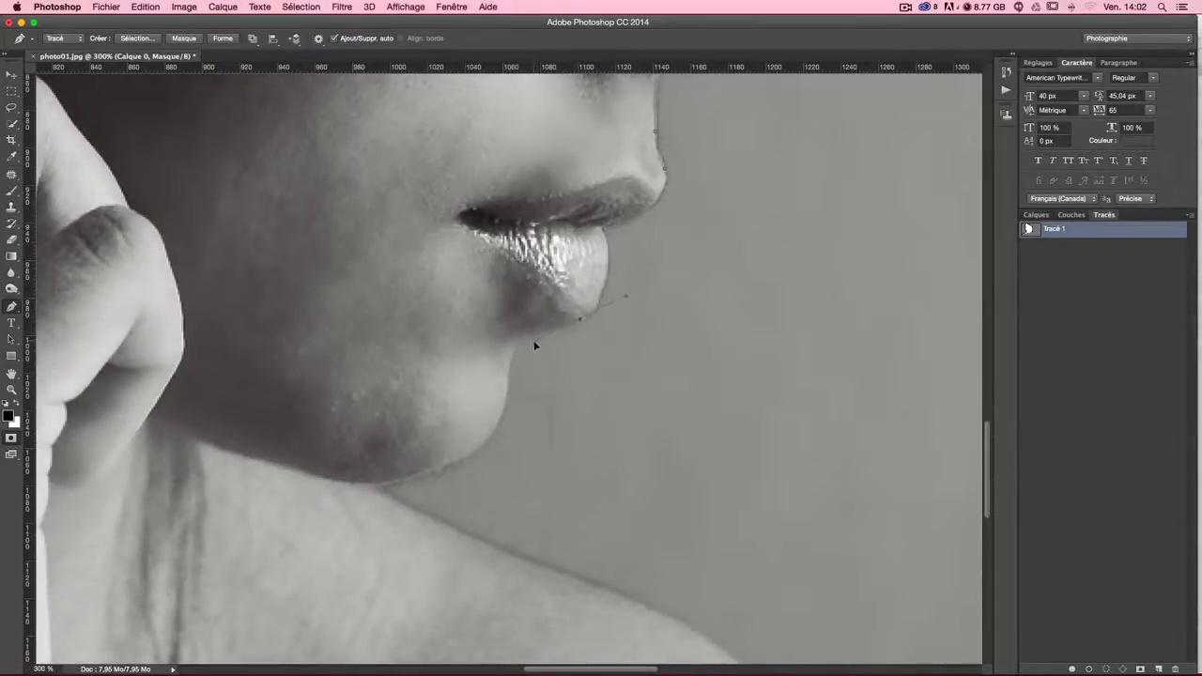
left_click(580, 320, "alt")
left_click_drag(500, 378, 501, 363)
left_click_drag(242, 483, 216, 508)
left_click(377, 486, "alt")
Trace the front shoulder from below the chin down to the photo's lower edge
left_click_drag(495, 525, 491, 175)
scroll(491, 174, "down", 3)
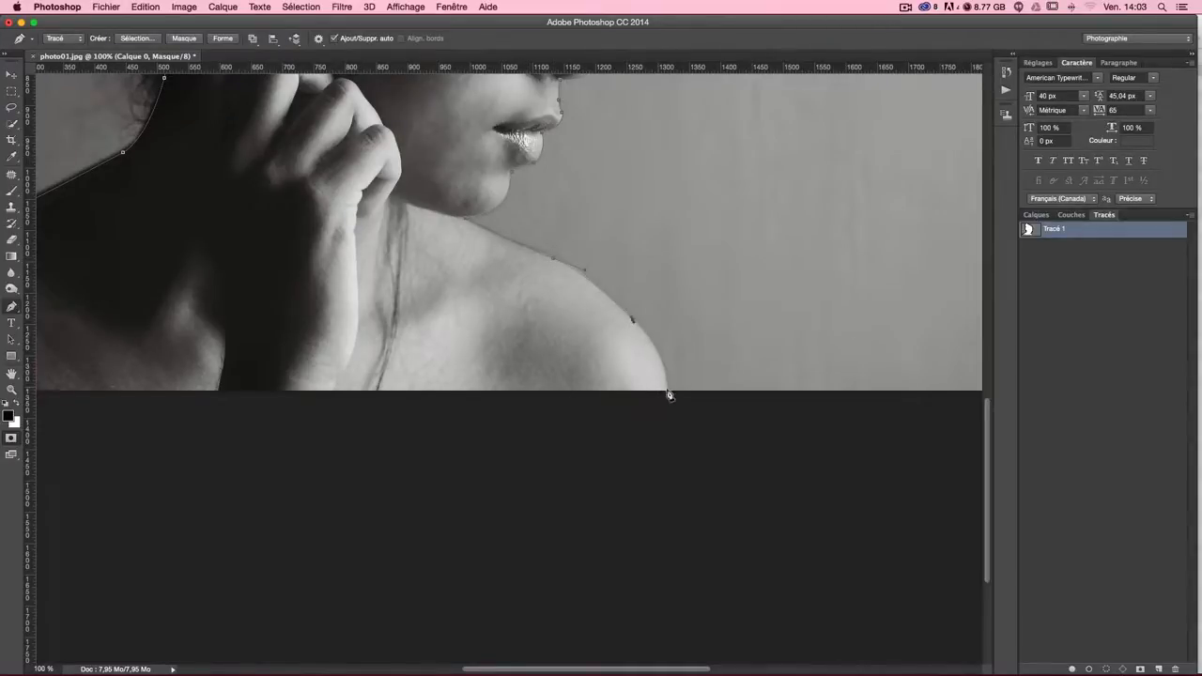
mouse_move(666, 395)
left_mouse_down()
mouse_move(667, 430)
mouse_move(667, 392)
left_mouse_up()
Close the path through the photo's lower-left corner, back to the starting anchor on the back shoulder
scroll(412, 351, "left", 8)
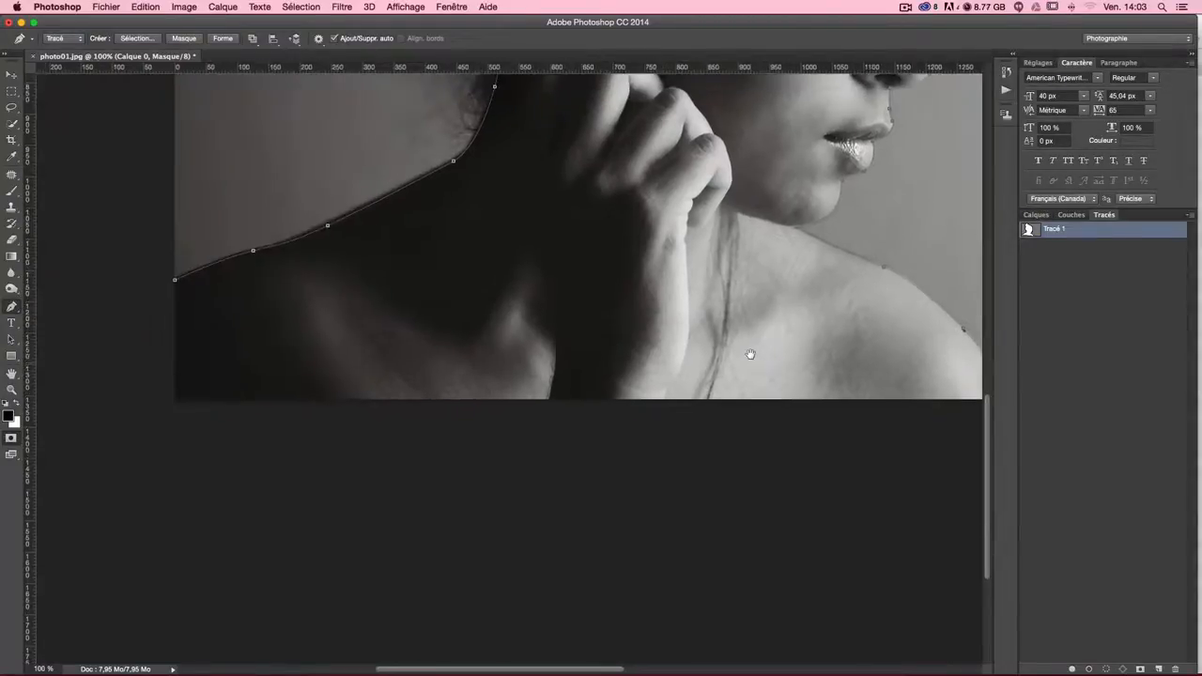
left_click(172, 400)
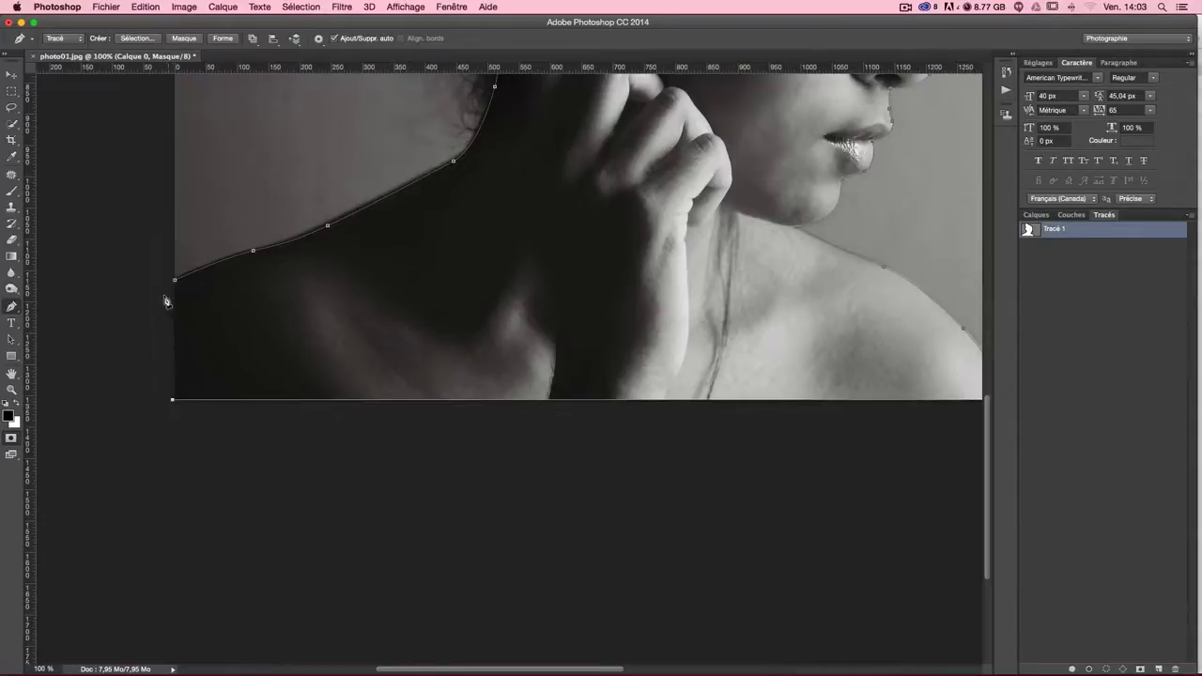
left_click(176, 280)
left_click_drag(507, 276, 408, 475)
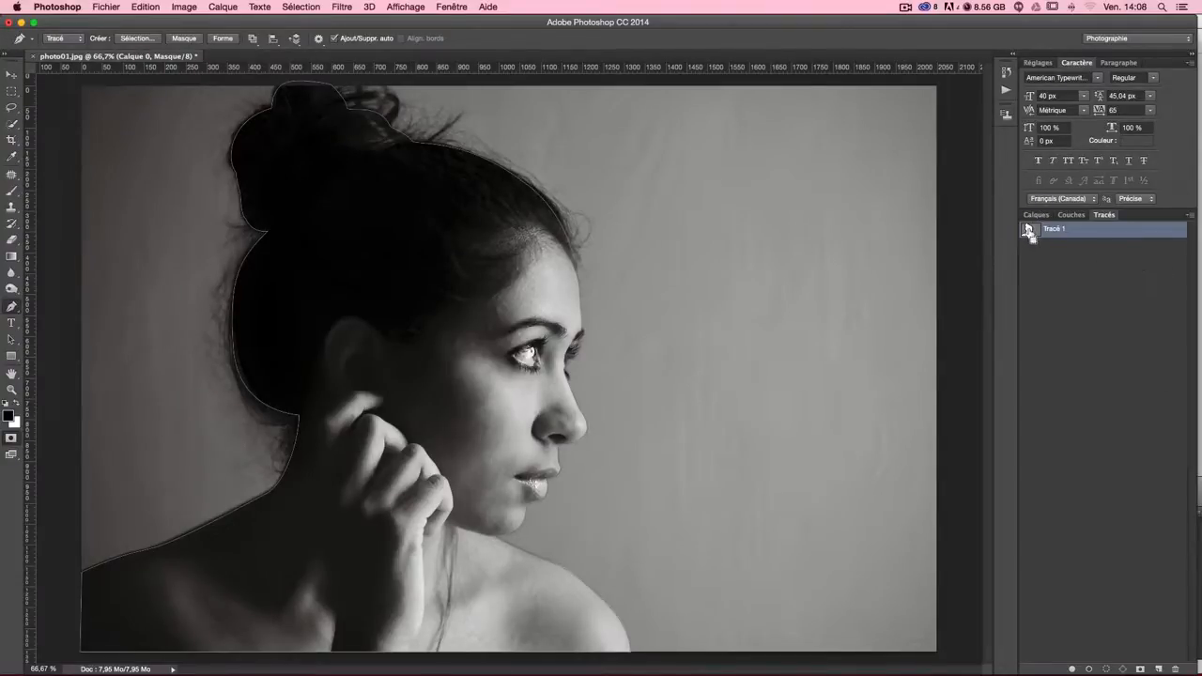
Load the path Tracé 1 as a selection, show the layers, and switch to the Rectangular Marquee tool
left_click(1029, 231, "super")
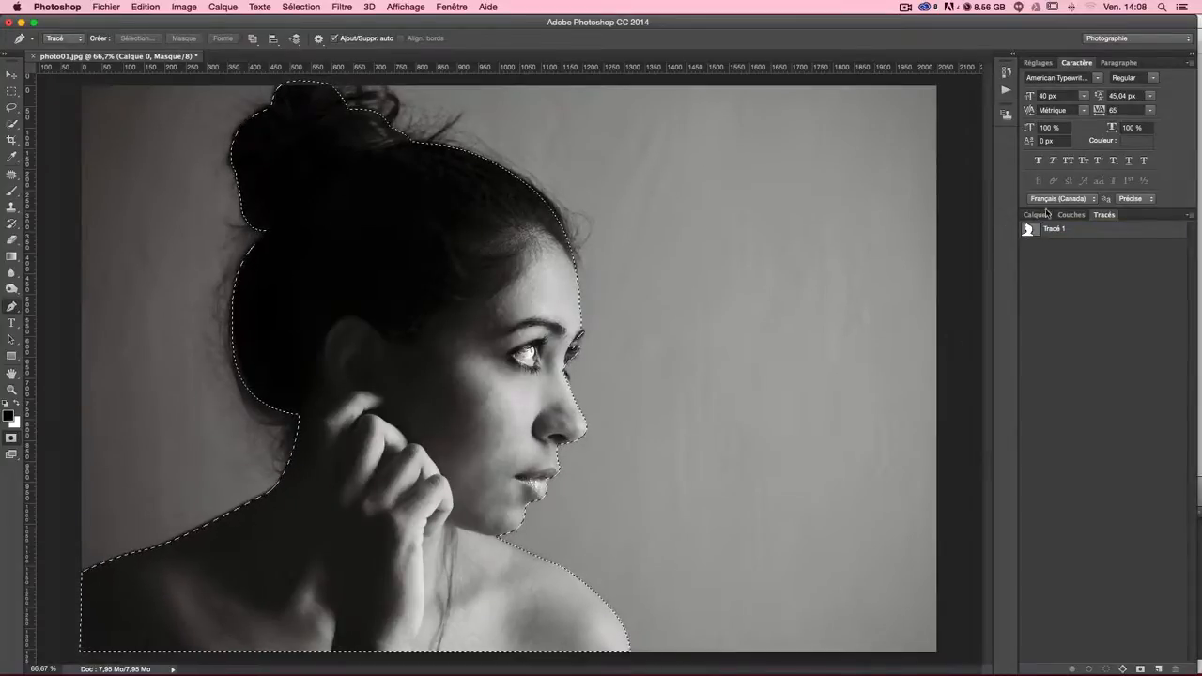
left_click(1045, 215)
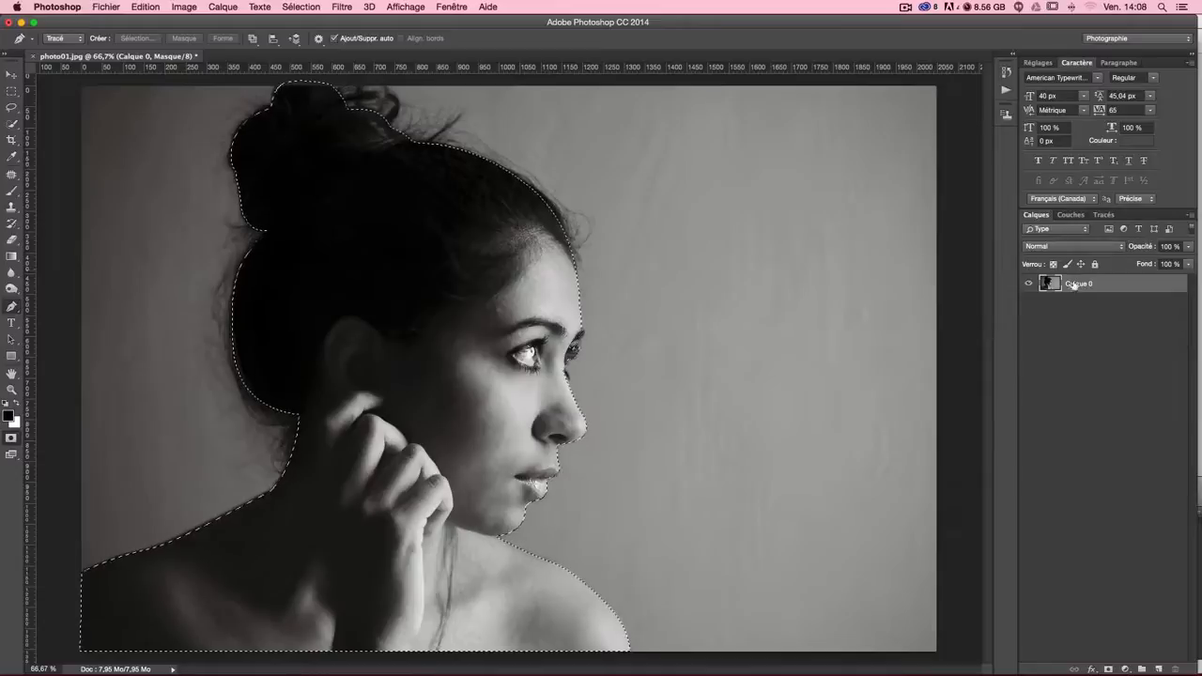
right_click(552, 370)
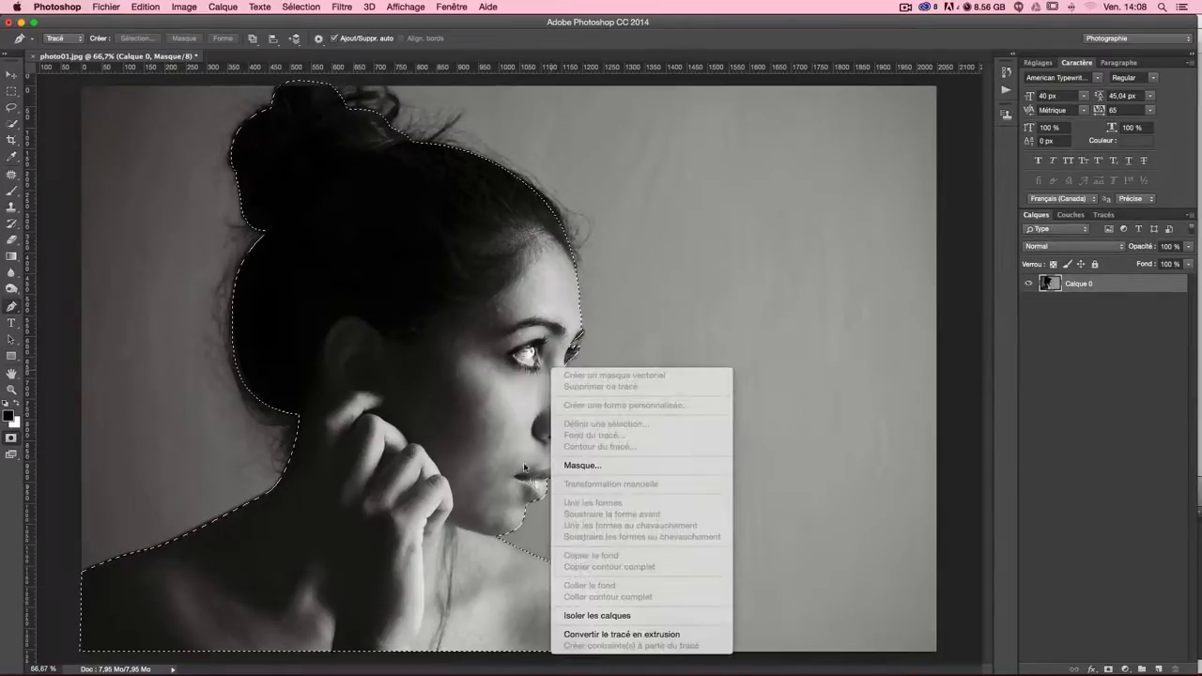
left_click(12, 92)
left_click(11, 92)
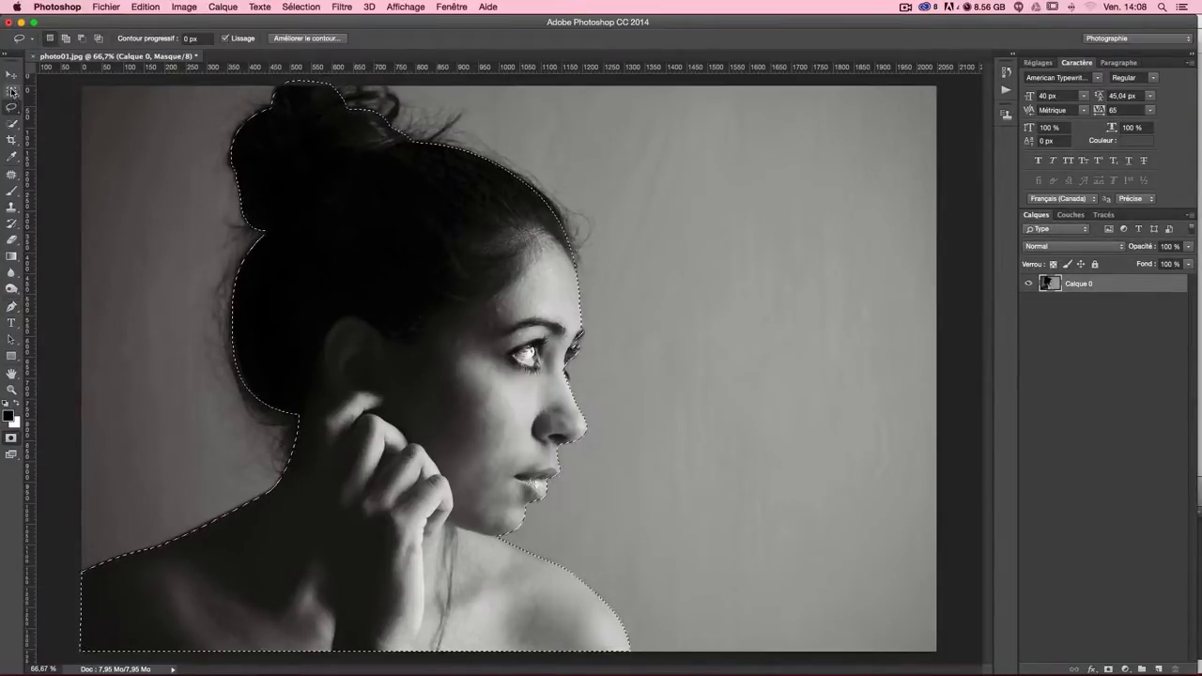
left_click_drag(11, 109, 12, 95)
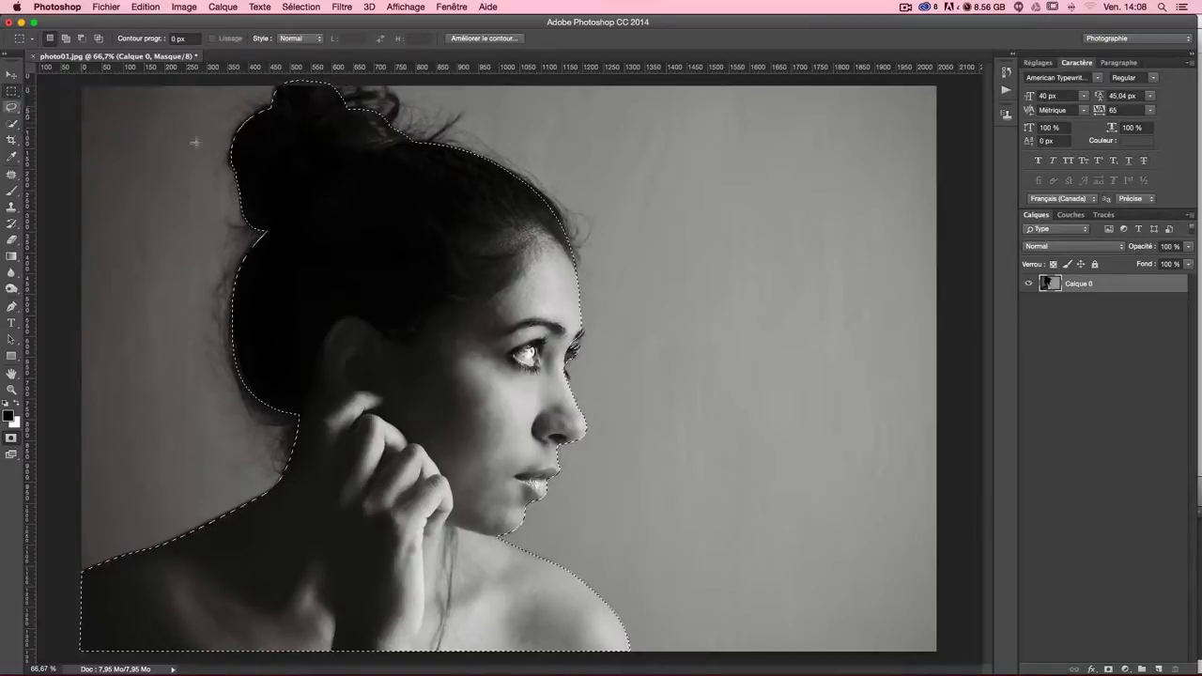
right_click(401, 271)
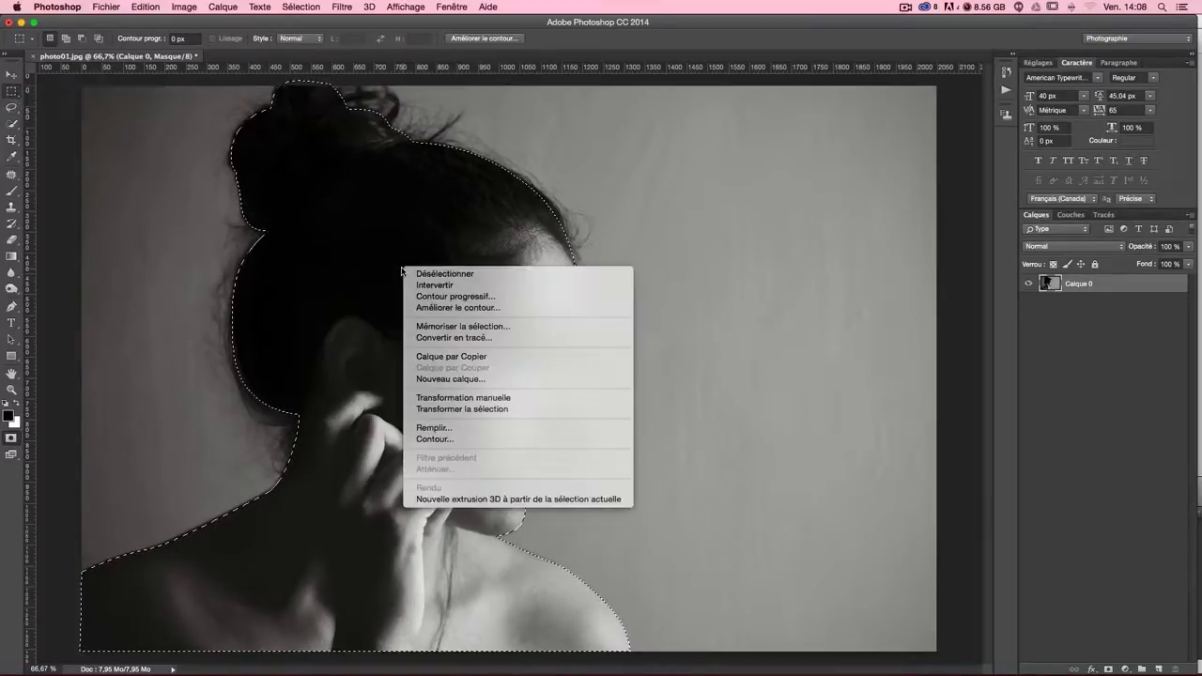
left_click(457, 307)
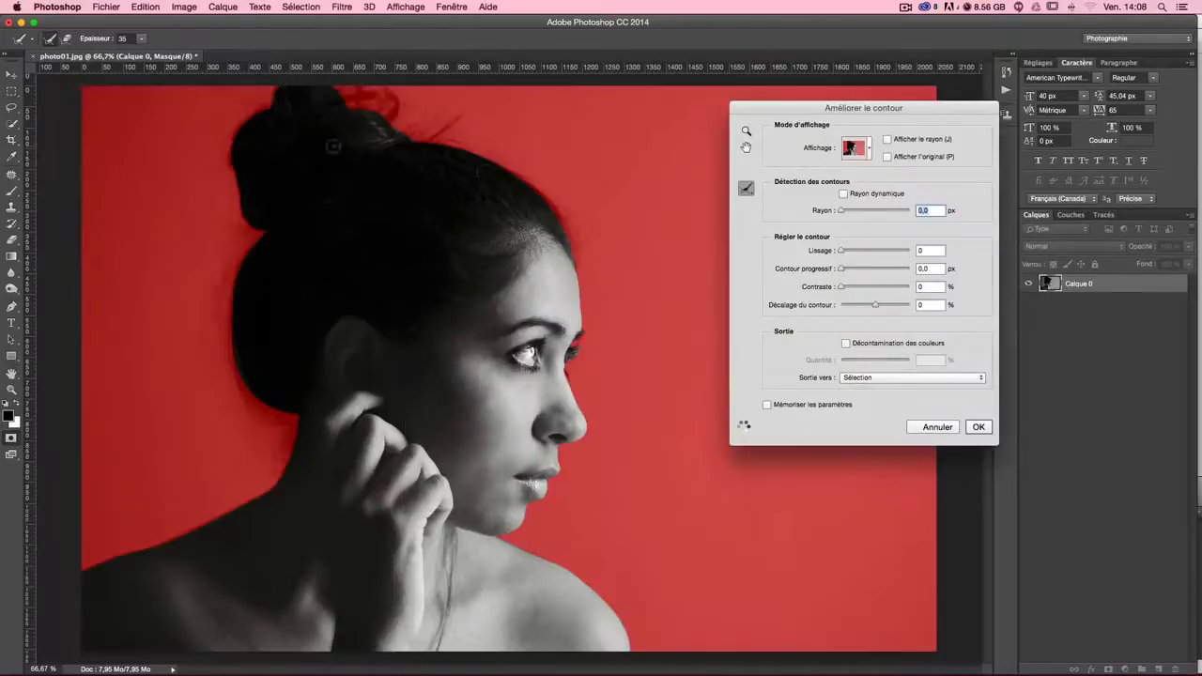
key("Return")
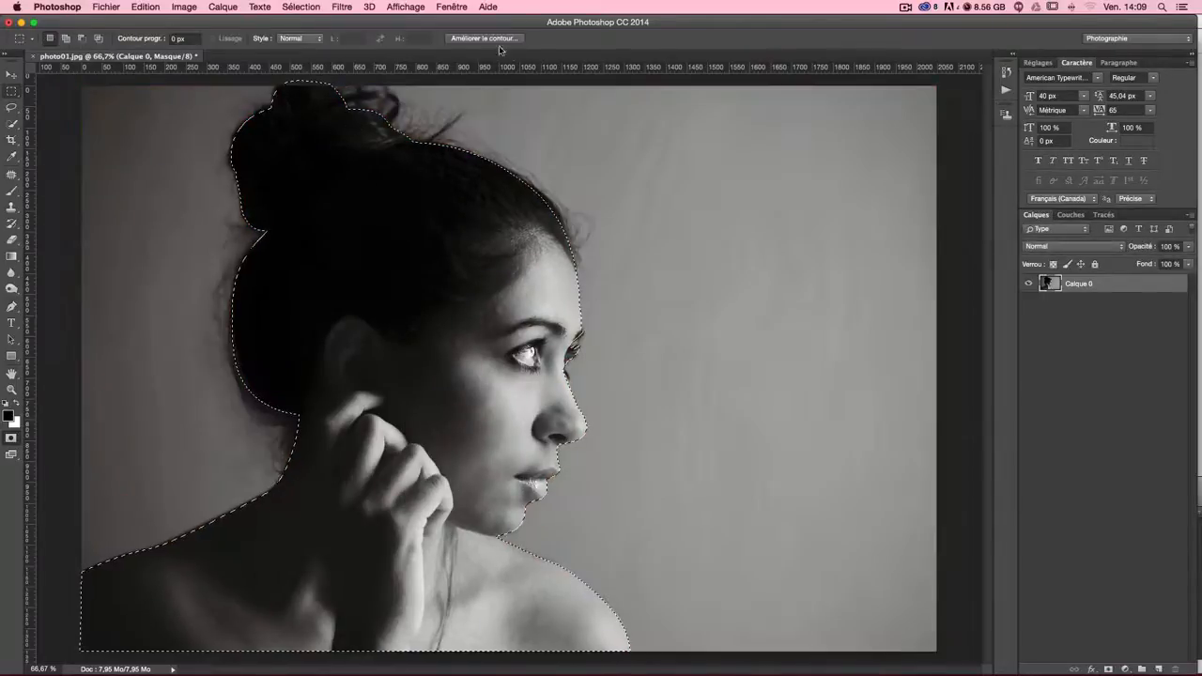
Open Refine Edge for the woman's selection and set its output to Nouveau calque avec masque de fusion
left_click(507, 39)
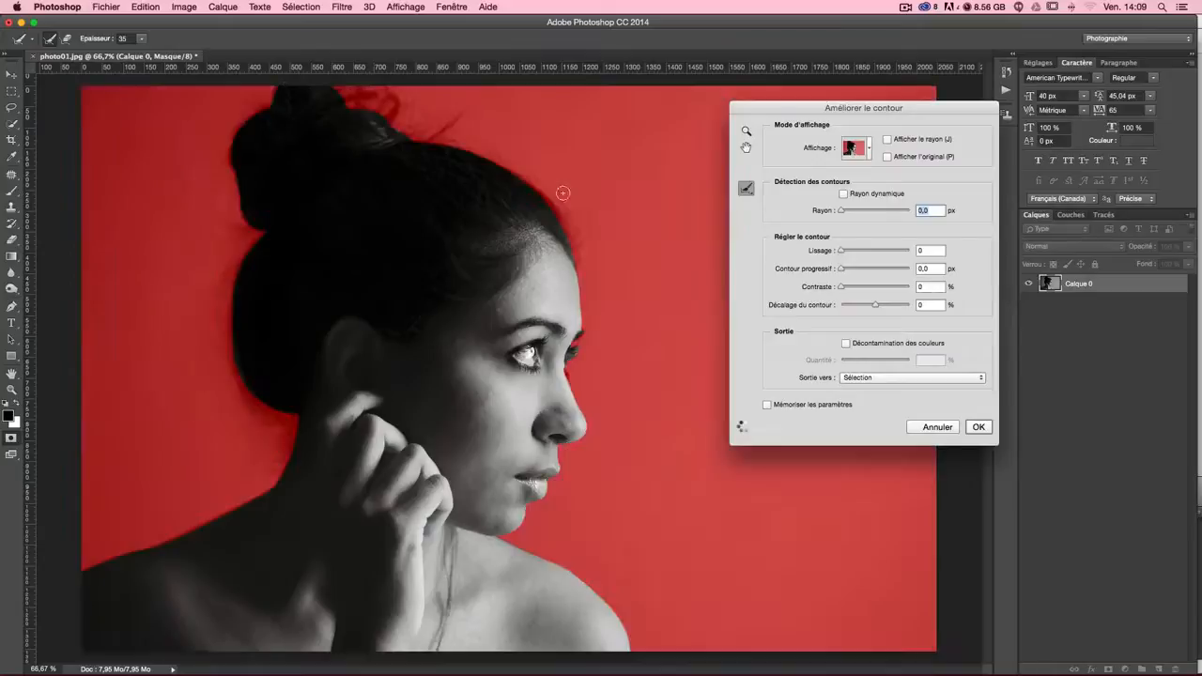
left_click(886, 380)
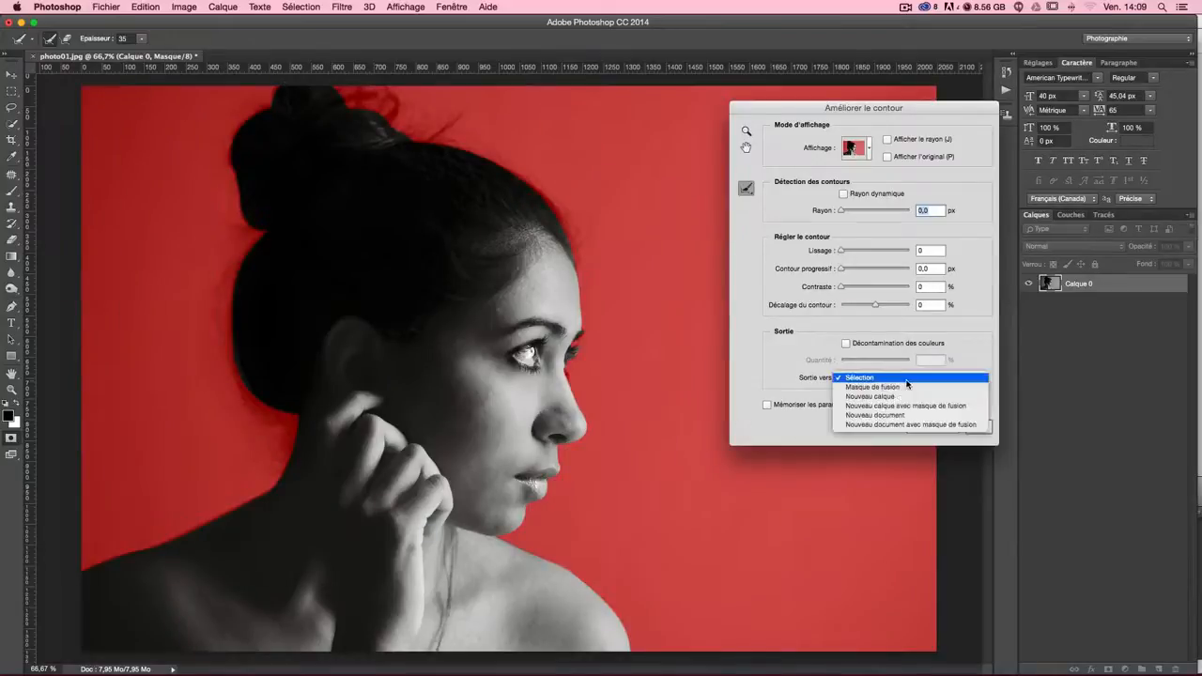
left_click(875, 379)
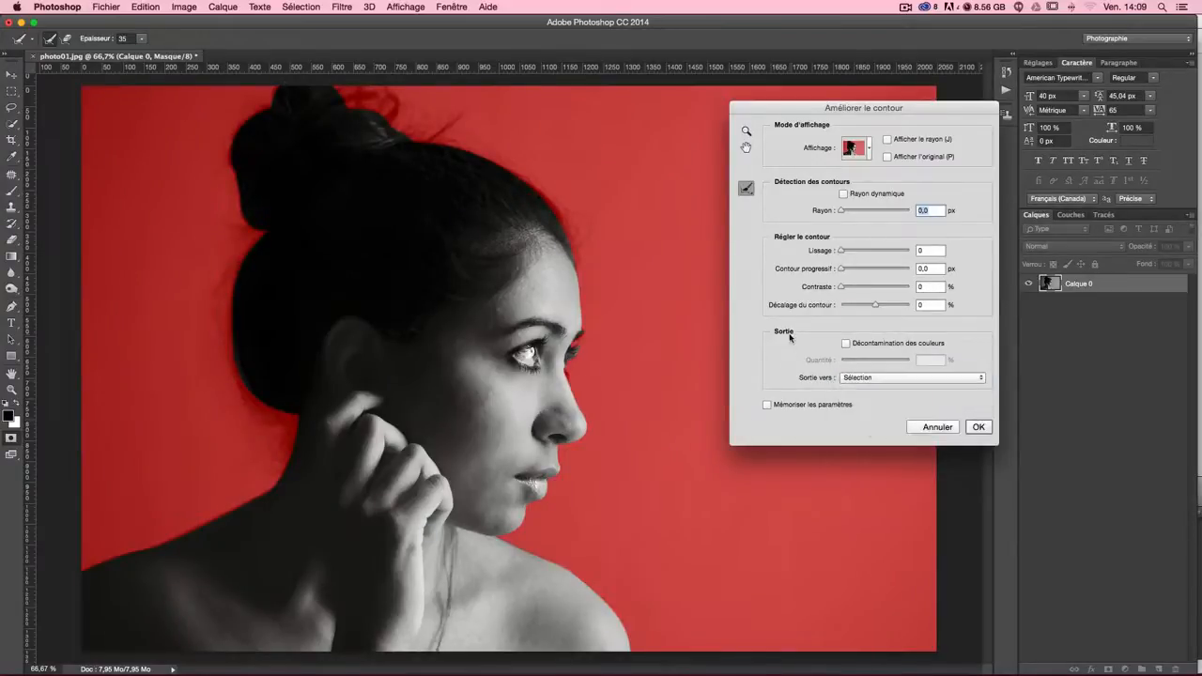
left_click(933, 382)
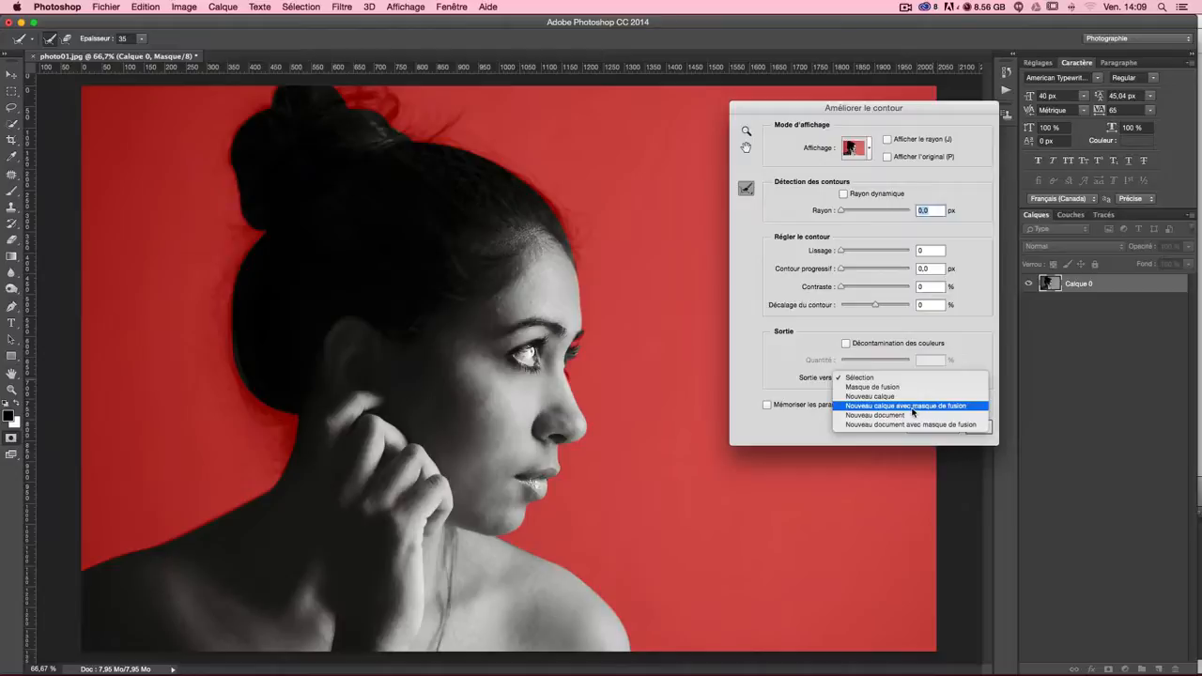
left_click(875, 408)
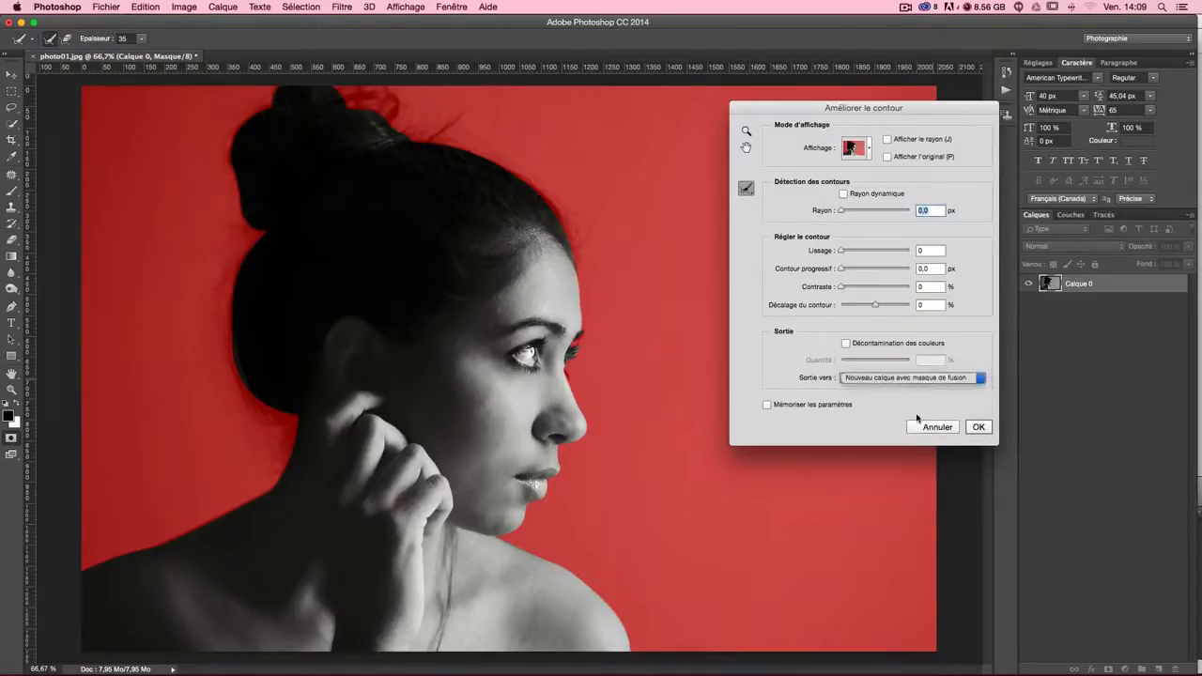
Output the refined cutout to a new masked layer and compare it with the original photo on Calque 0
left_click(979, 430)
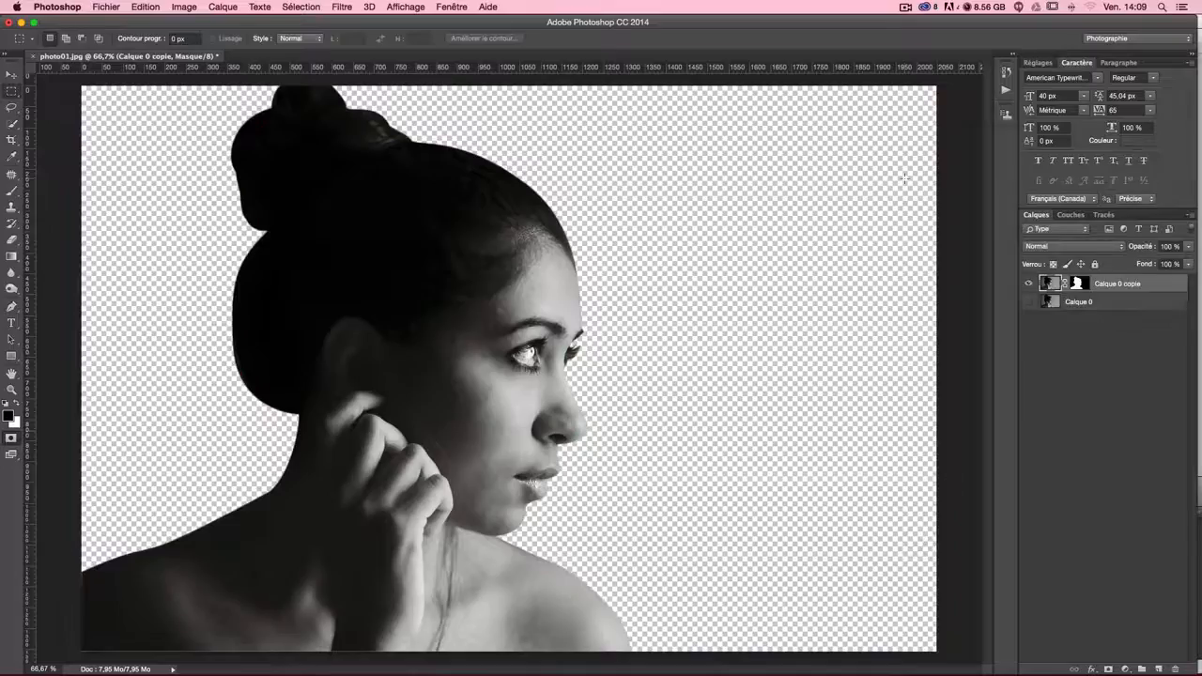
left_click(11, 74)
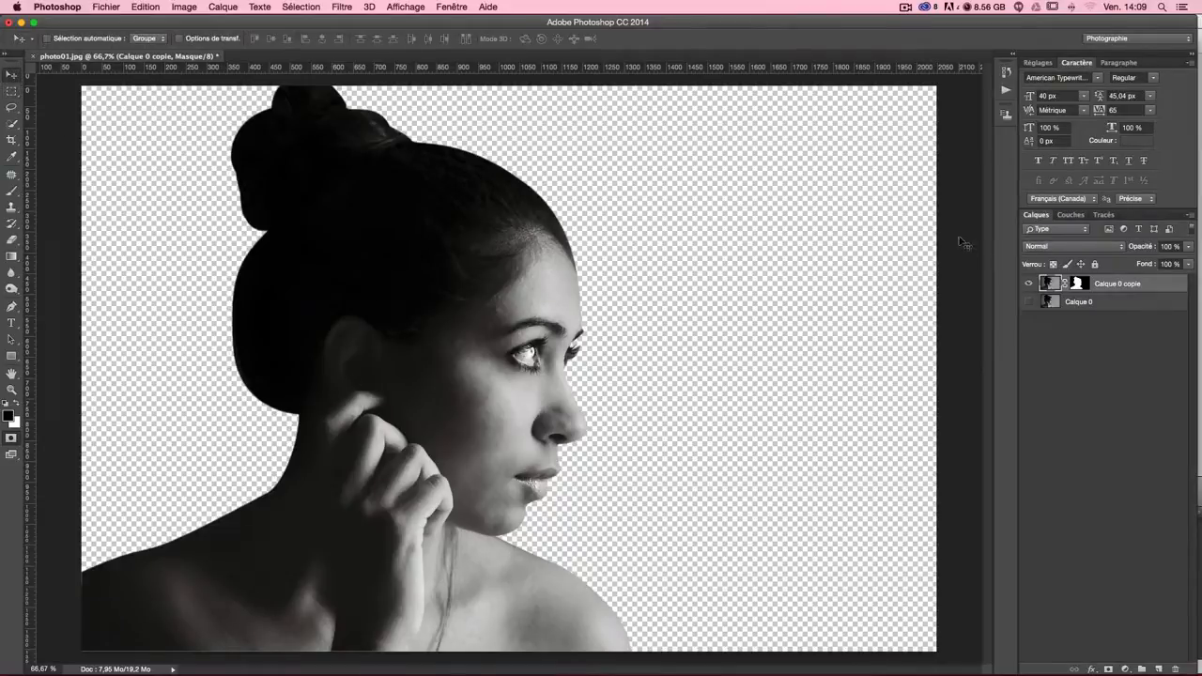
left_click(1030, 285)
left_click(1030, 302)
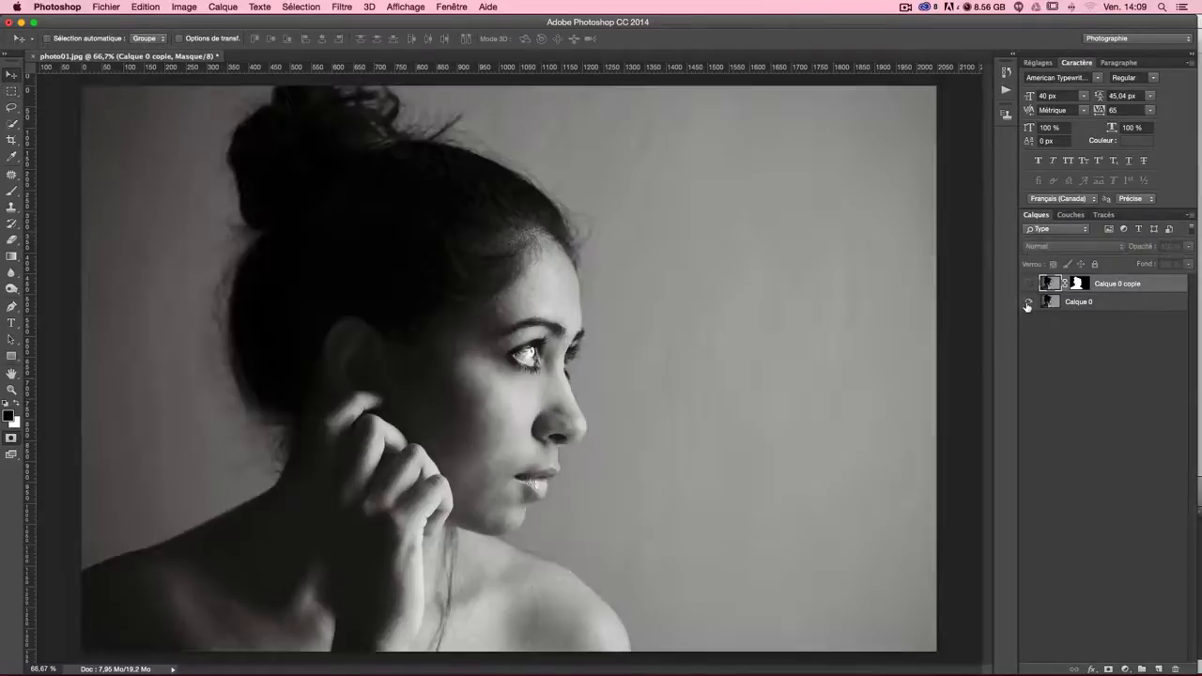
left_click(1030, 302)
left_click(1030, 285)
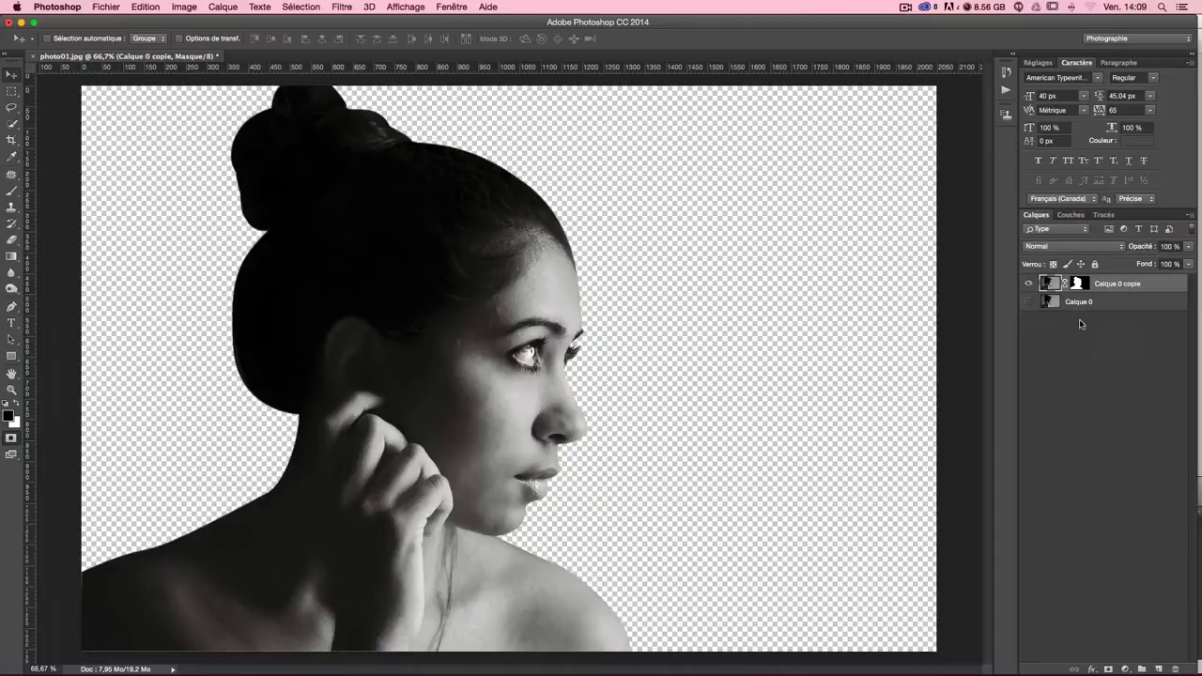
Load the woman's outline from the cutout layer as a selection, deselect it, and target the layer's image instead of its mask
left_click(1050, 285, "super")
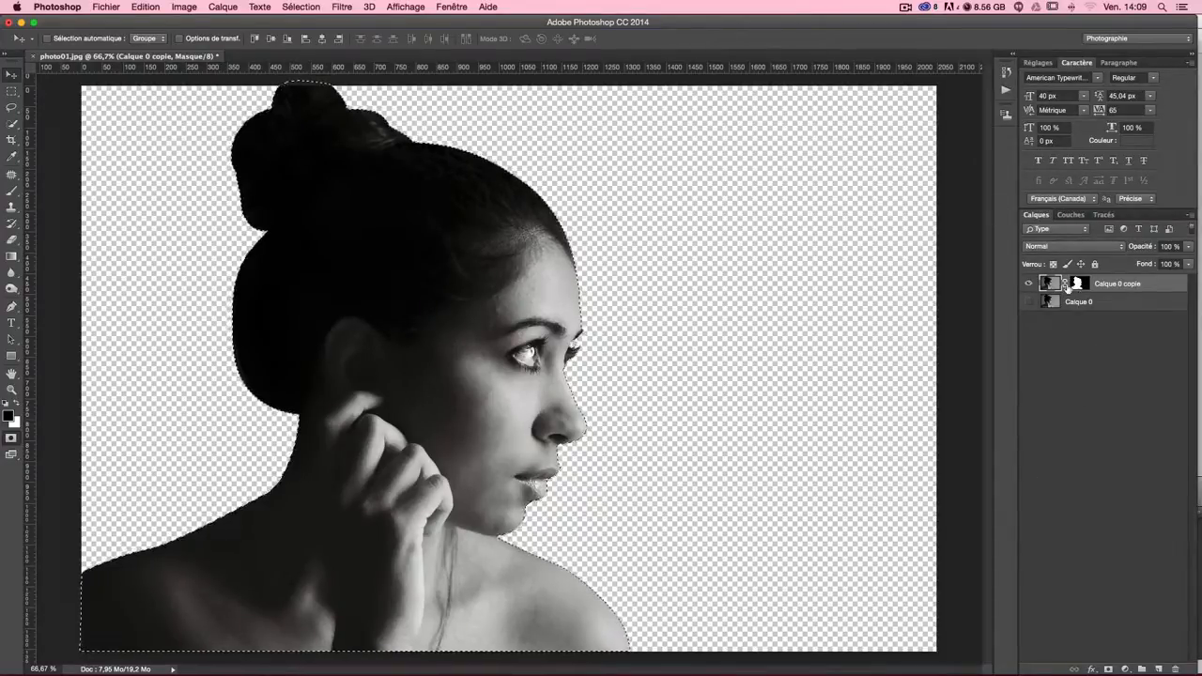
key("super+d")
left_click(1049, 284)
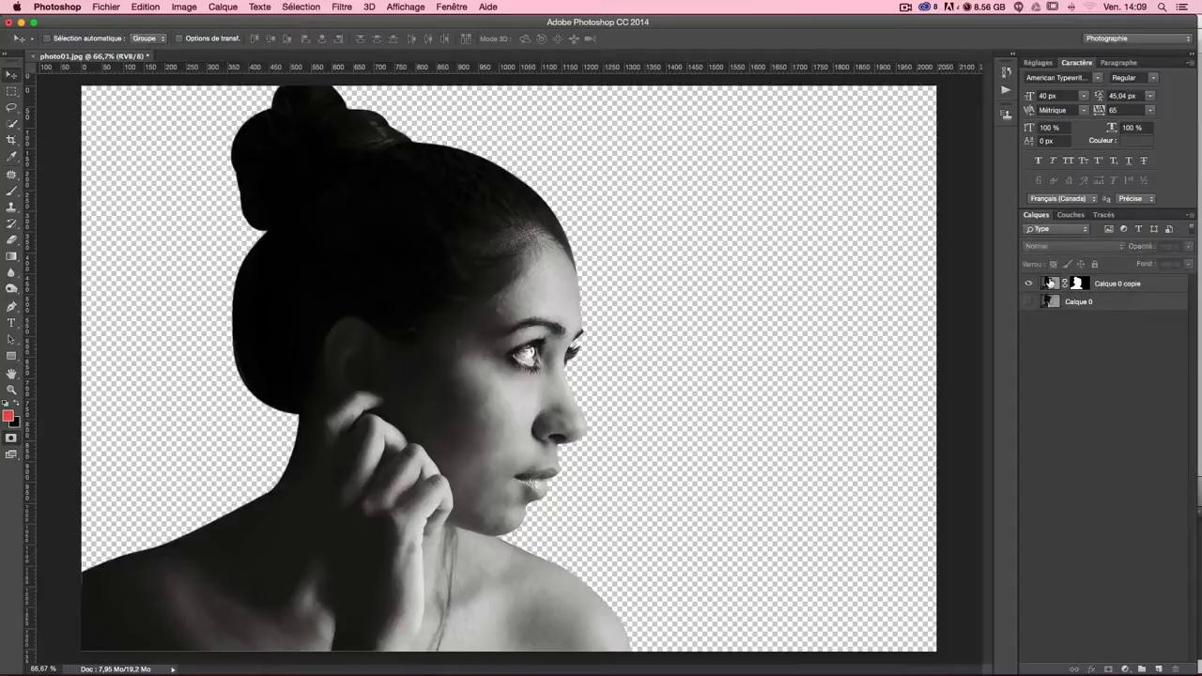
Open photo02.jpg from the double expo folder in Adobe Photoshop CC 2014 and move the application window back to full view
left_click_drag(764, 22, 771, 135)
left_click(1064, 86)
right_click(1032, 82)
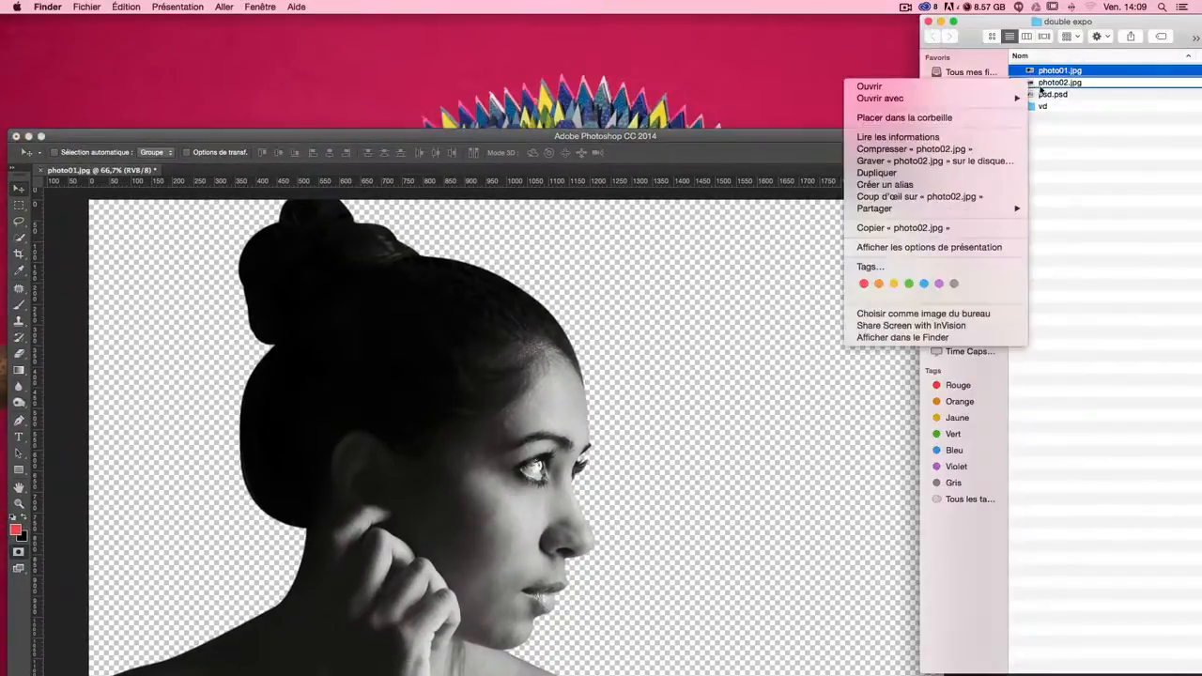
mouse_move(993, 99)
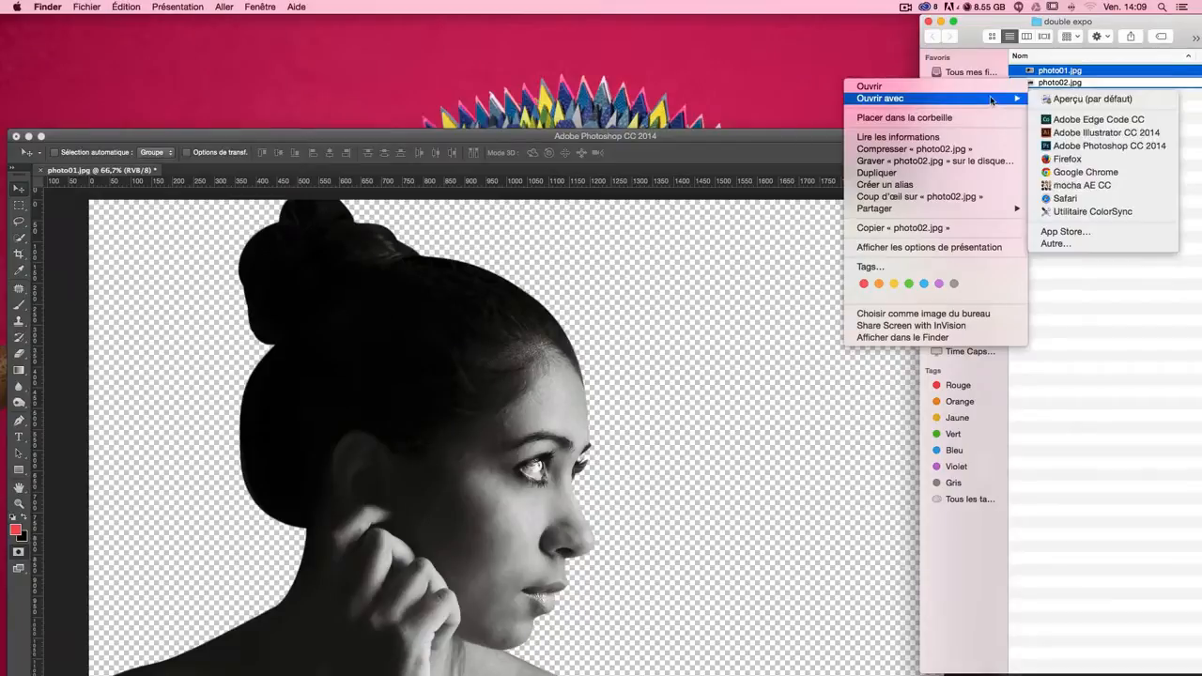
left_click(1088, 143)
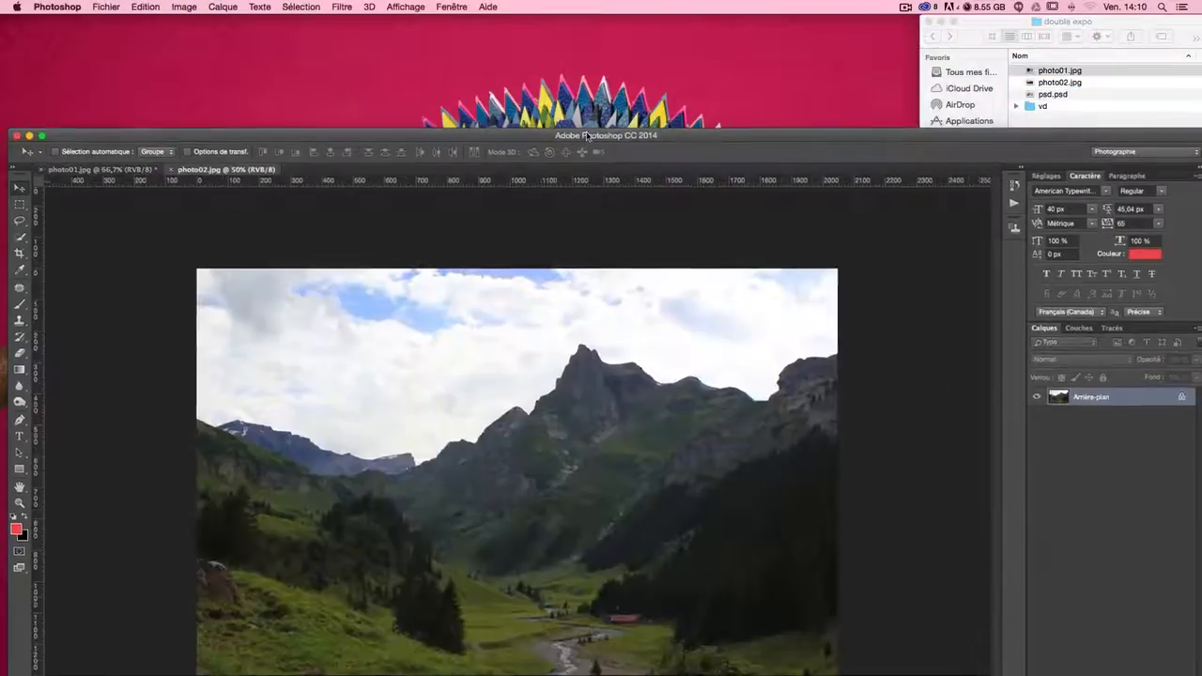
left_click_drag(568, 137, 580, 23)
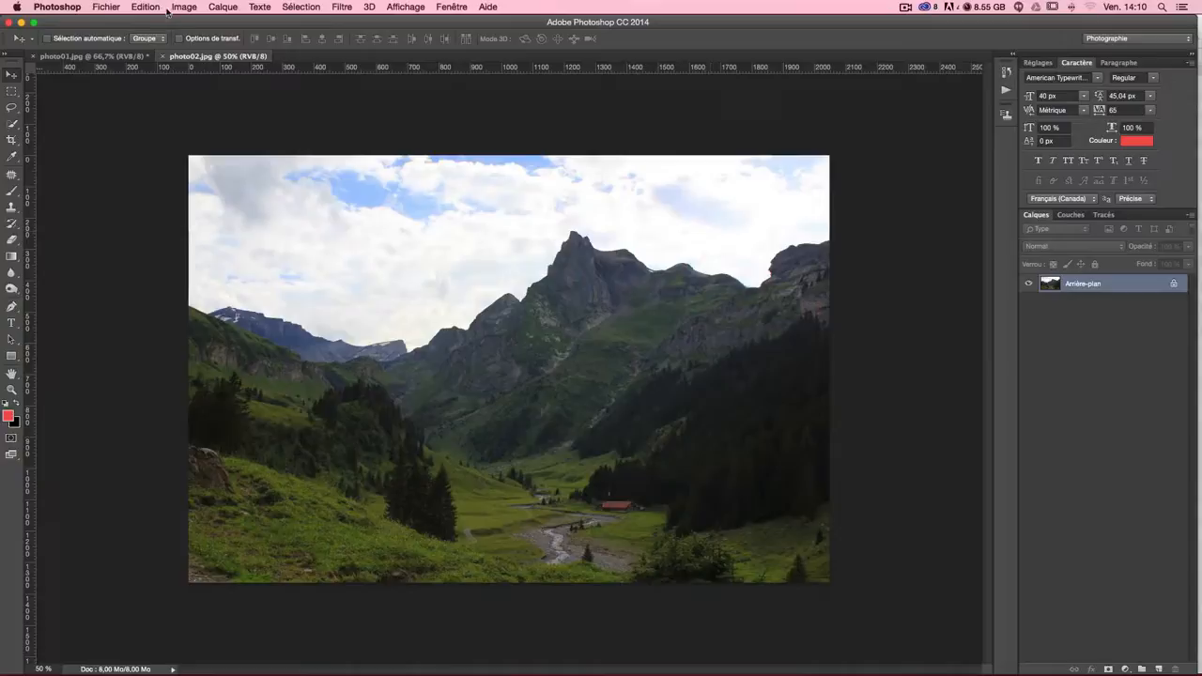
Convert the mountain landscape to the Niveaux de gris colour mode, discarding its colour information
left_click(106, 7)
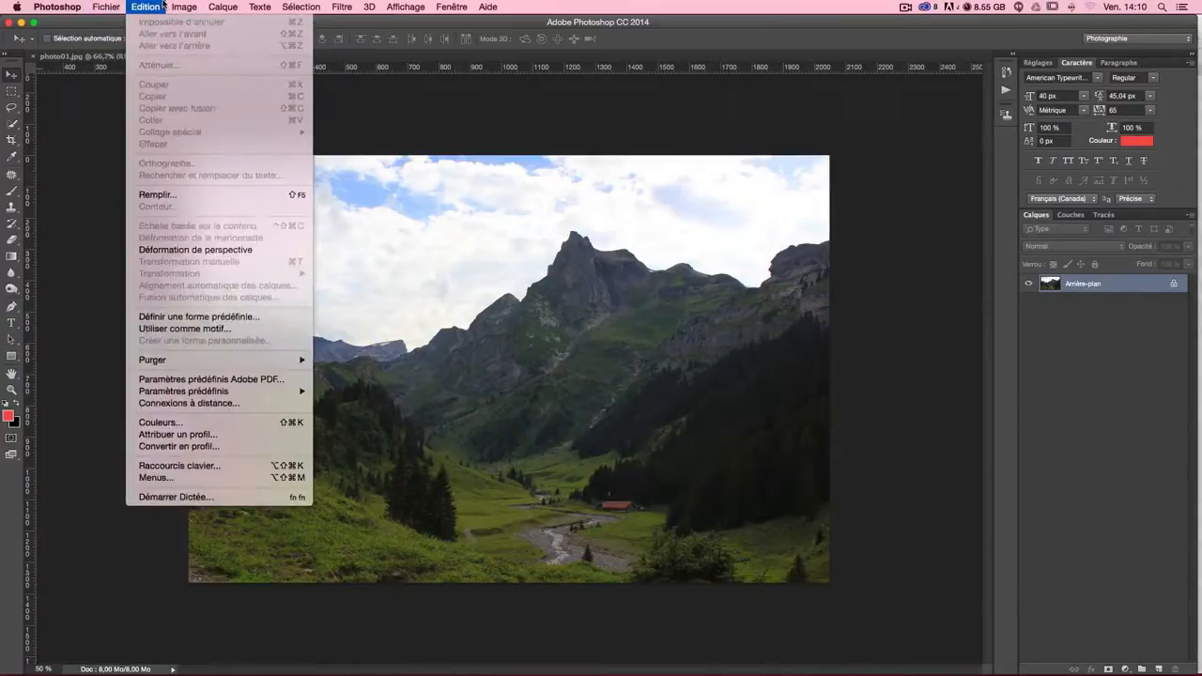
mouse_move(185, 6)
mouse_move(306, 23)
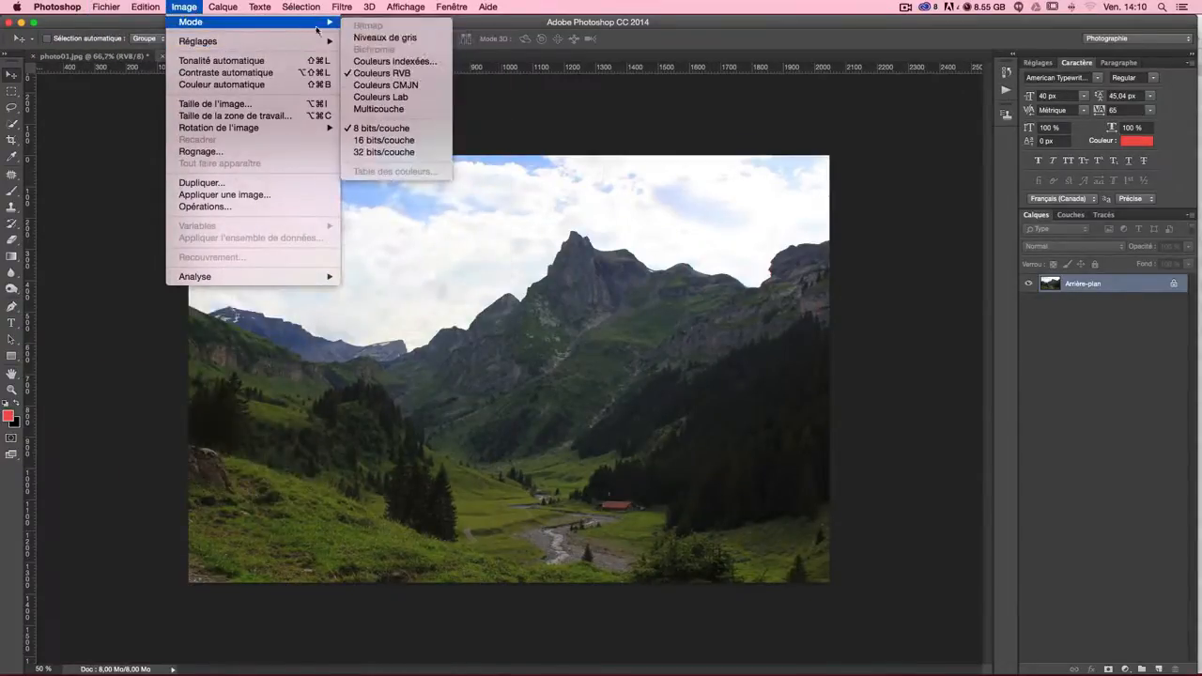
left_click(424, 38)
left_click(697, 267)
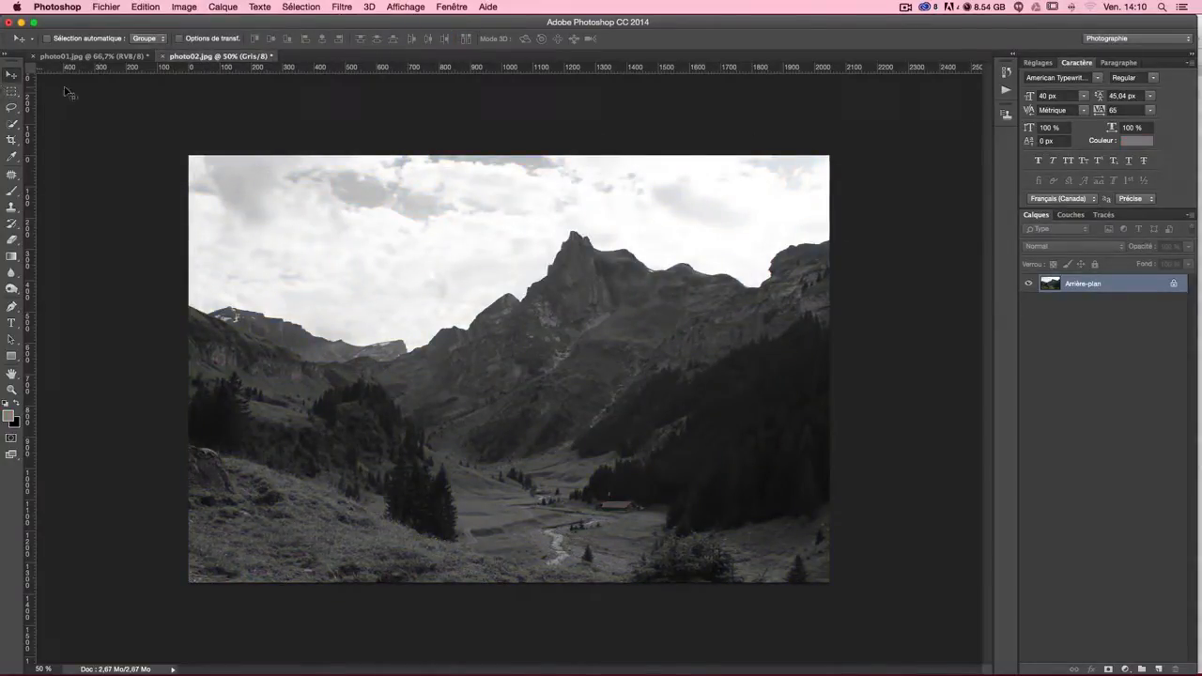
Apply Levels to the mountain landscape with input values of 20 for black, 1,20 for midtones and 249 for white
key("super+l")
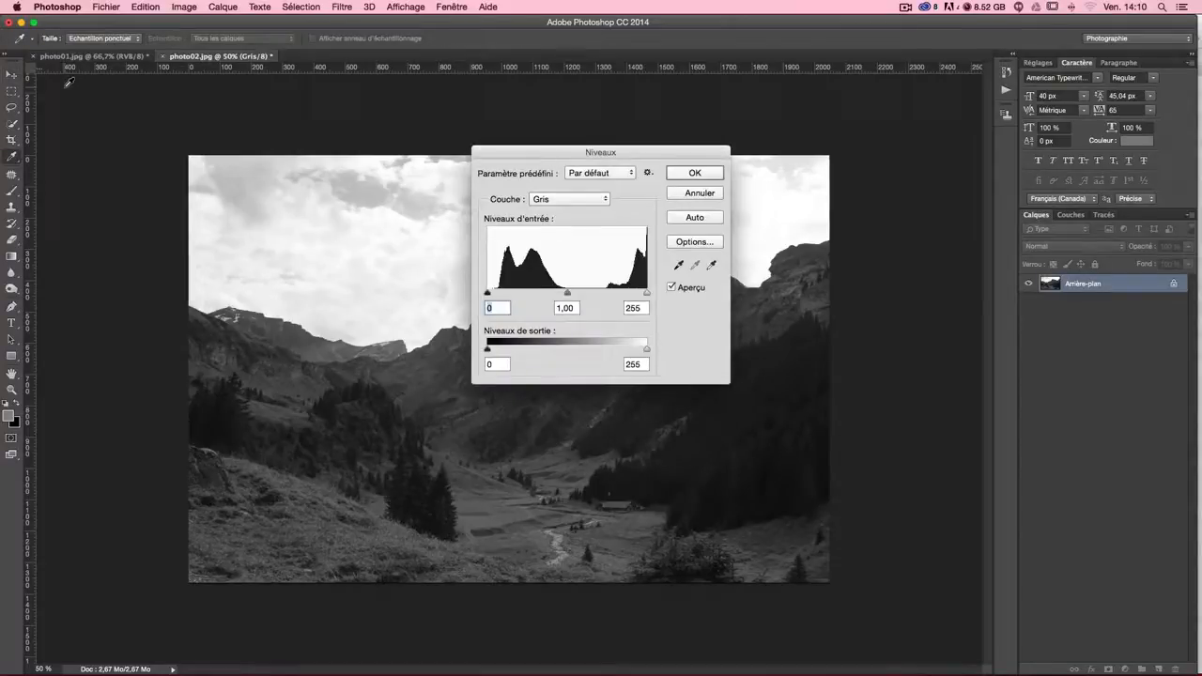
left_click_drag(573, 148, 925, 122)
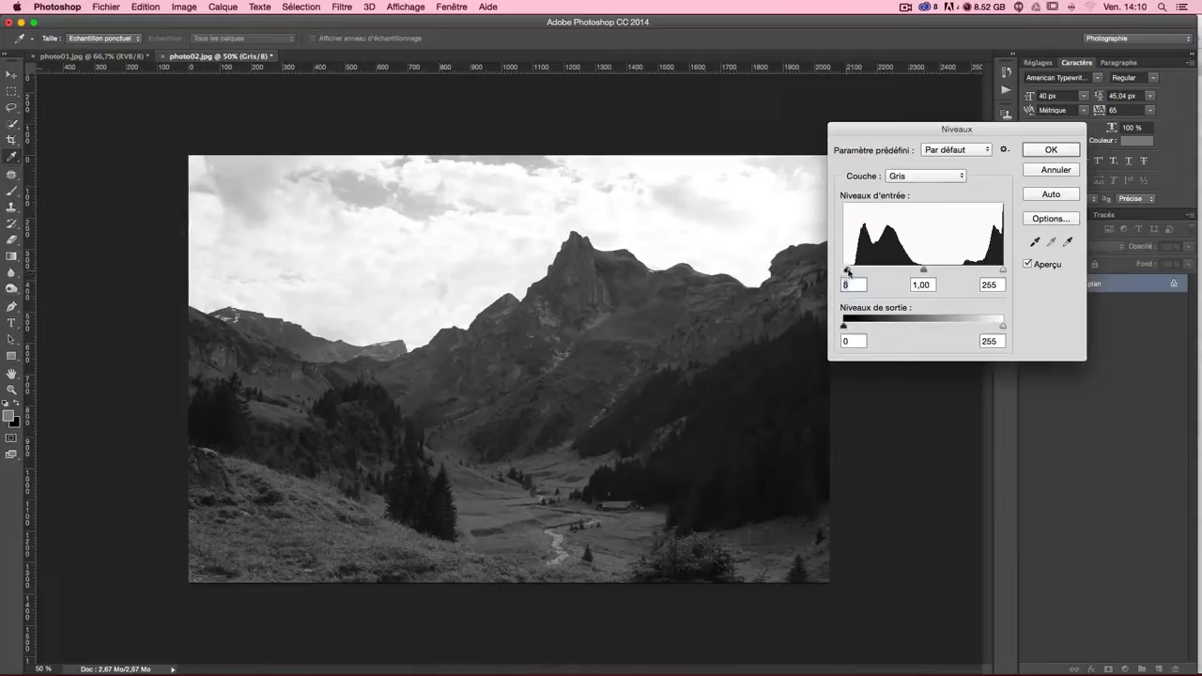
left_click_drag(845, 270, 852, 271)
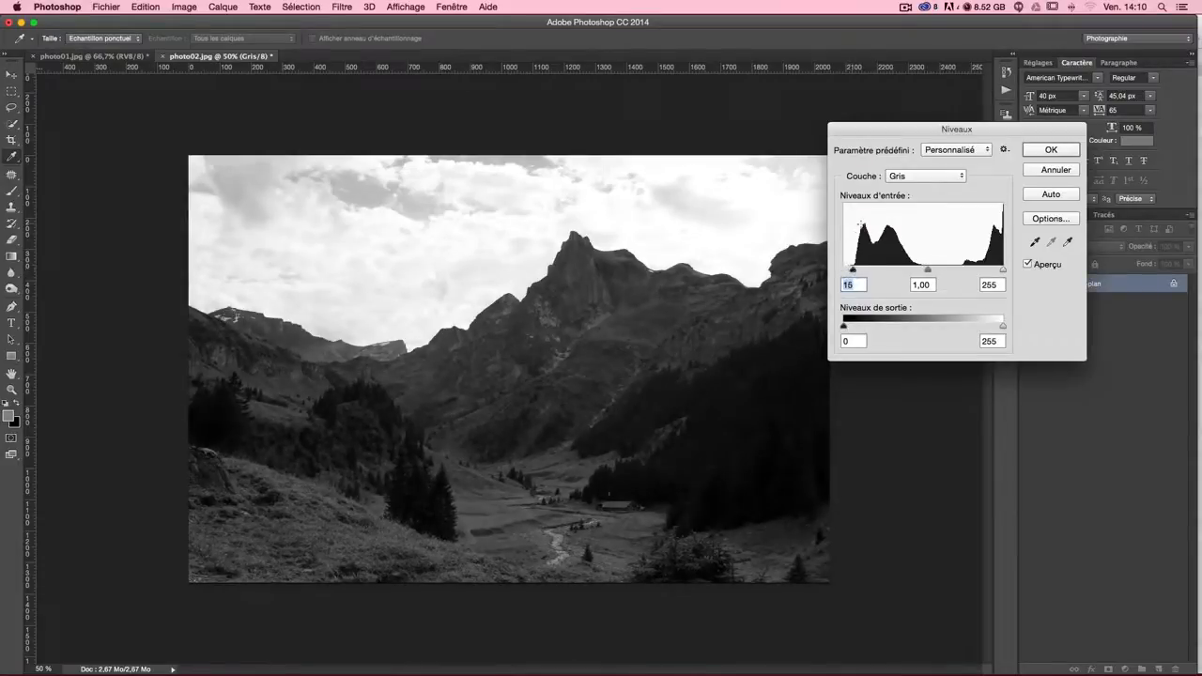
left_click_drag(855, 271, 857, 271)
left_click_drag(999, 272, 997, 273)
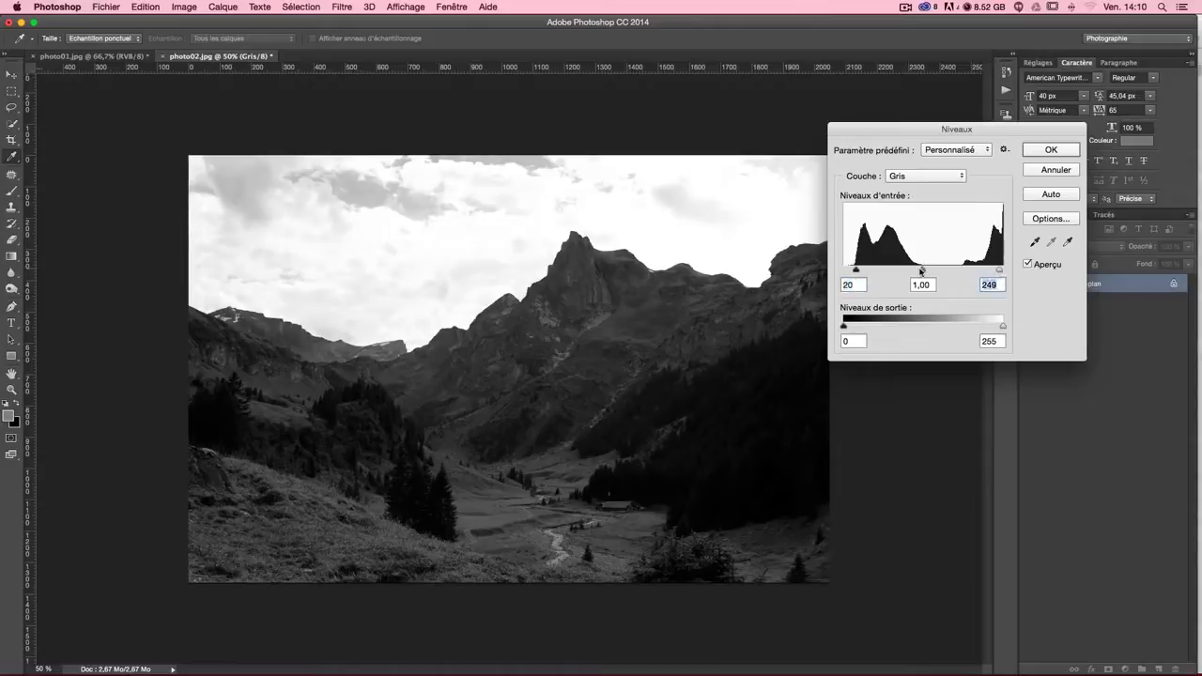
left_click_drag(921, 272, 918, 272)
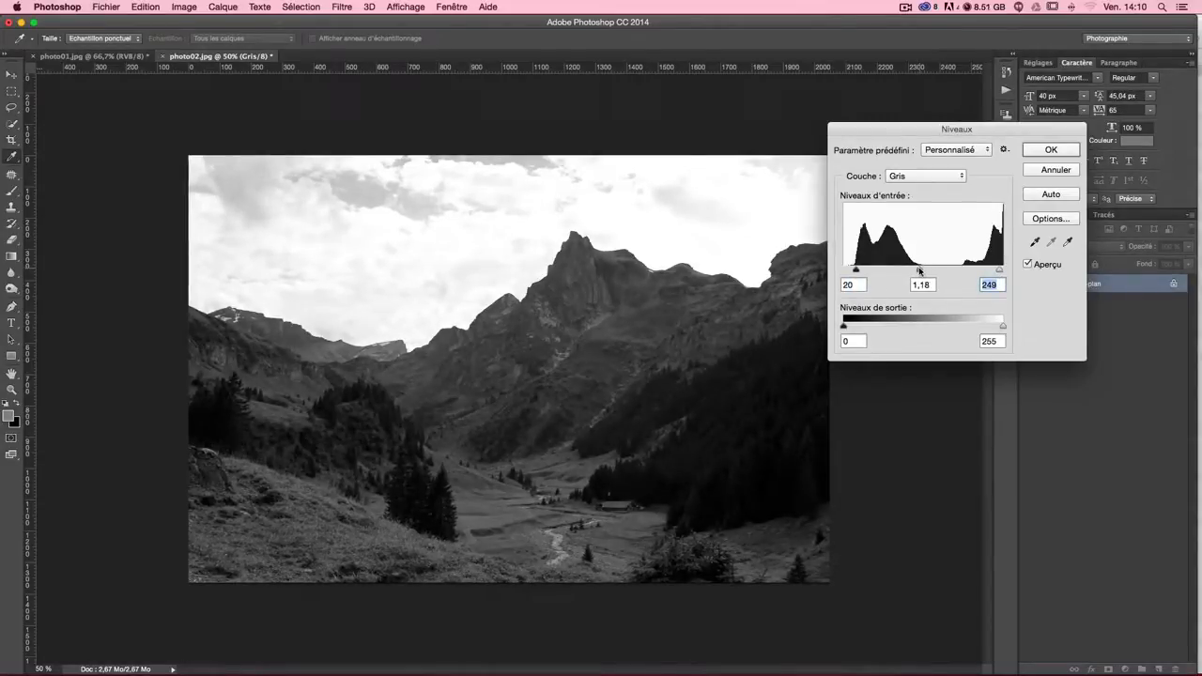
left_click_drag(919, 271, 920, 272)
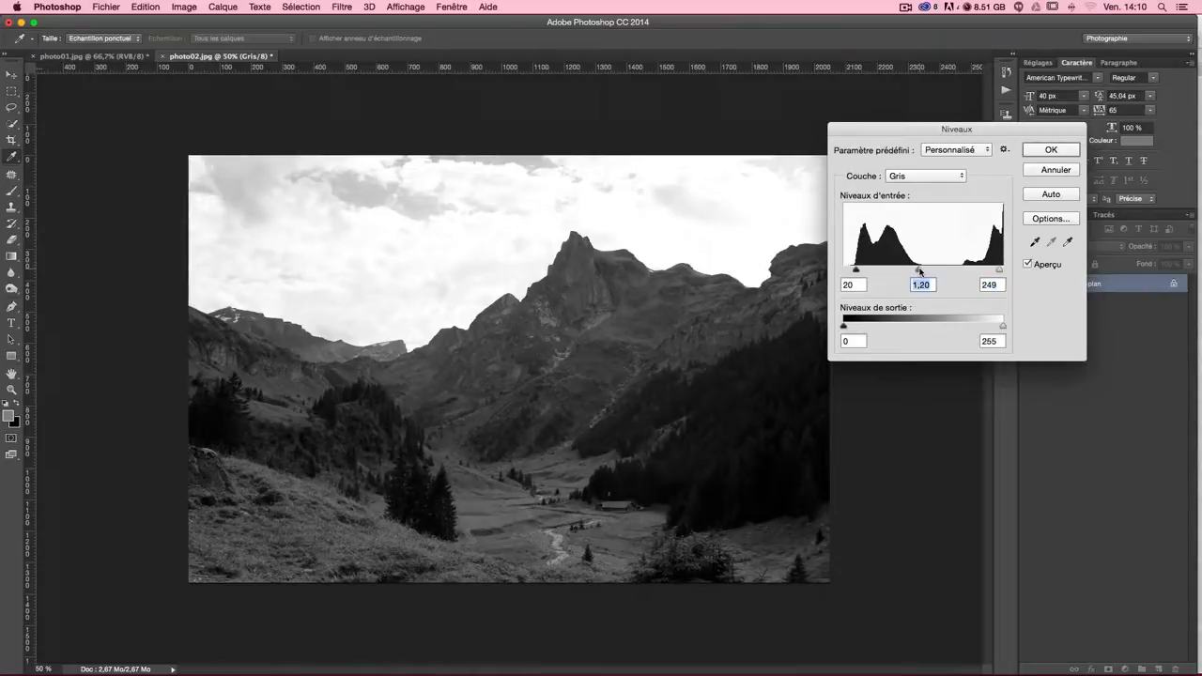
key("Return")
Compare the landscape before and after the Levels adjustment by undoing and redoing it
key("super+z")
key("super+z")
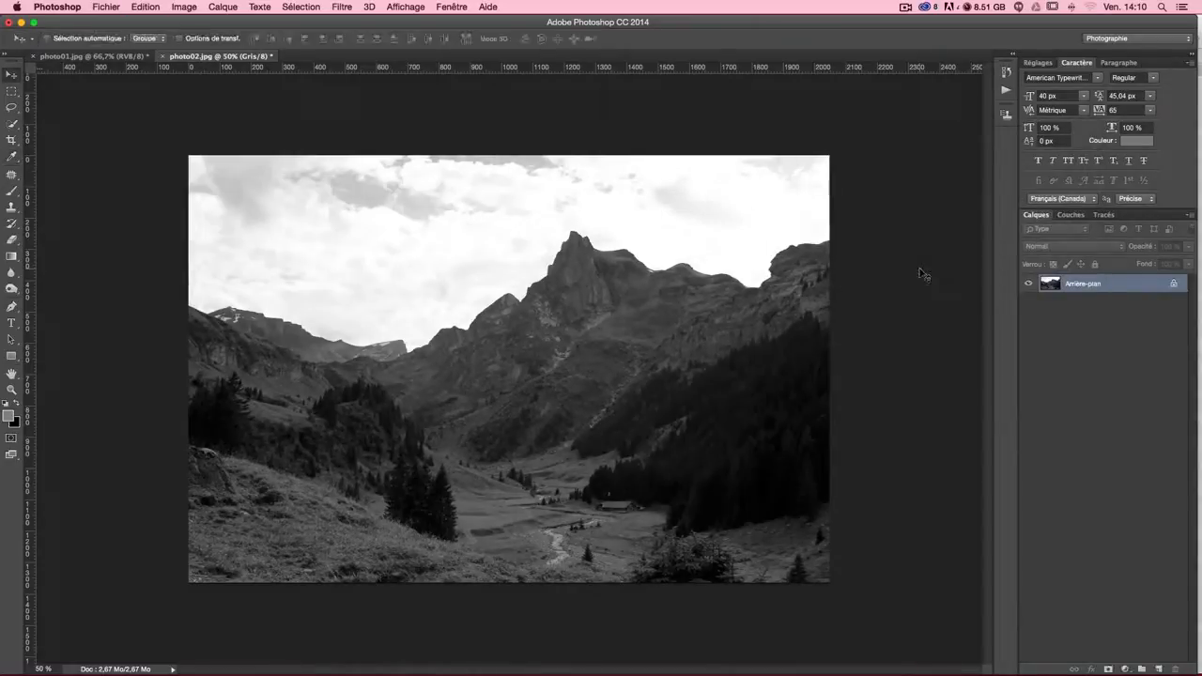
key("super+z")
key("super+z")
Copy the whole landscape into photo01.jpg as a new layer and place it below the cutout layer Calque 0 copie
key("super+a")
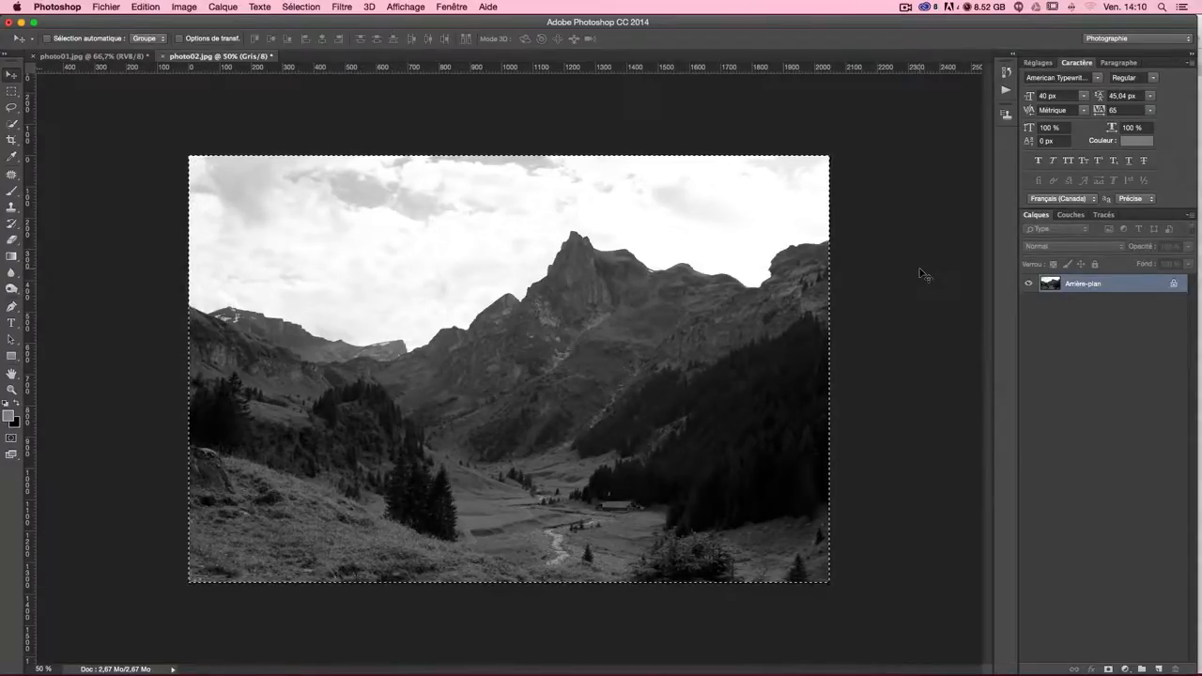
key("super+c")
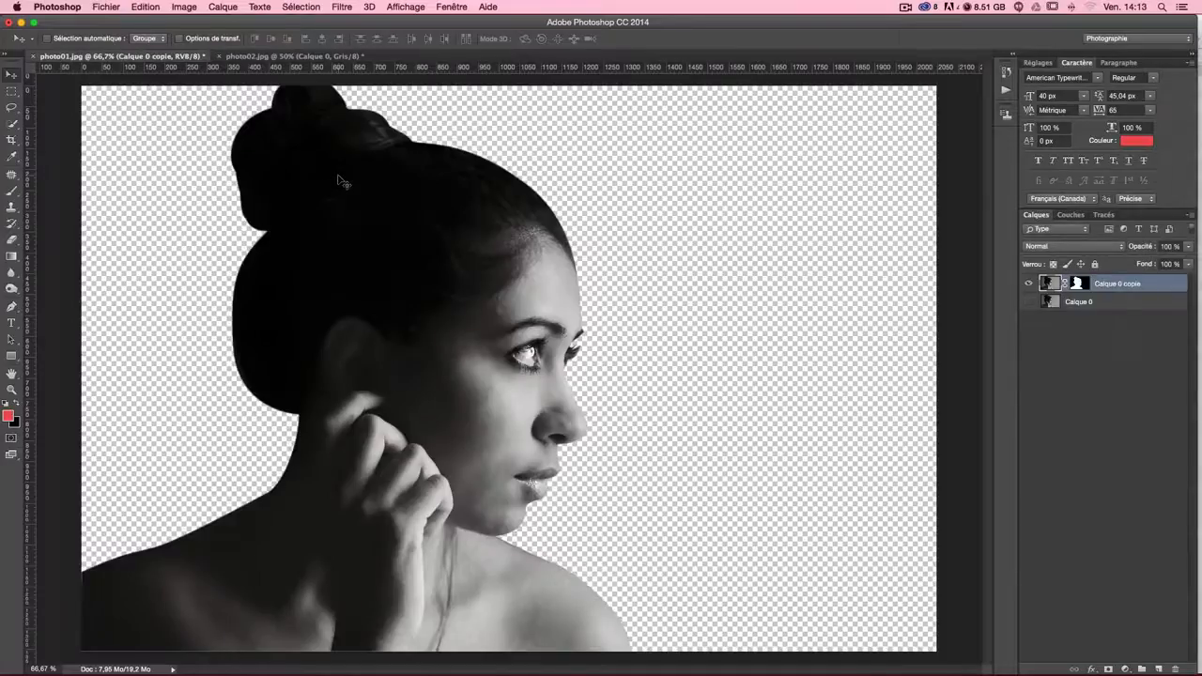
key("super+v")
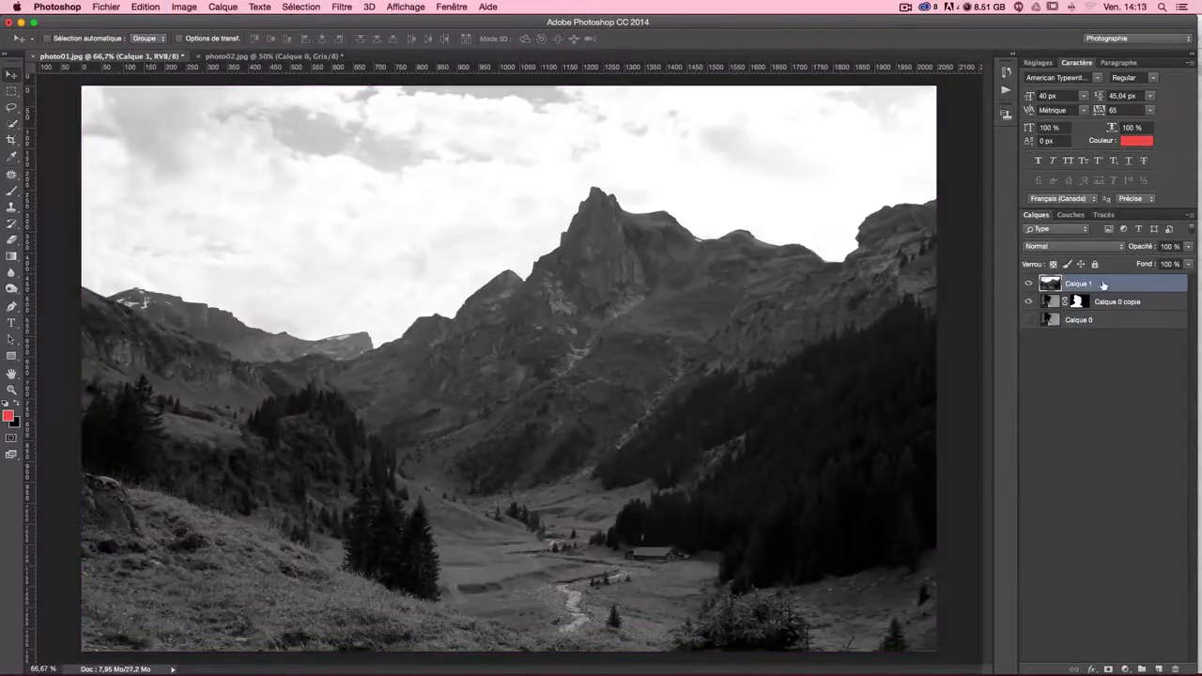
left_click_drag(1105, 287, 1105, 311)
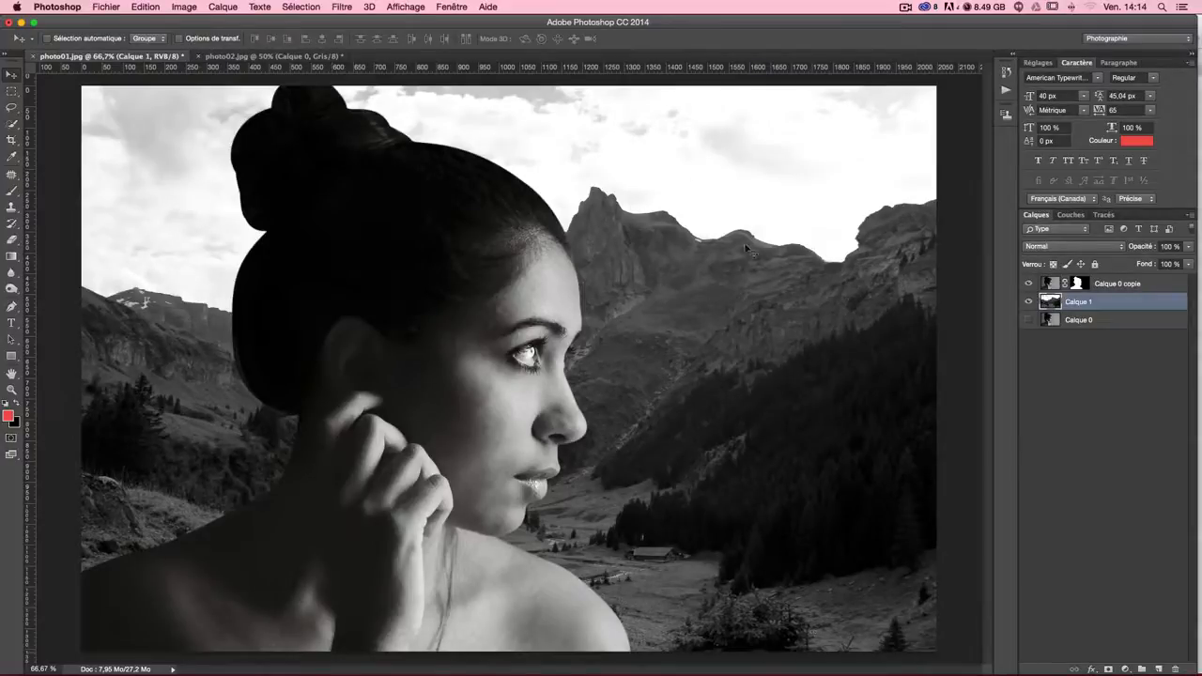
Load the mask of Calque 0 copie as a selection and paste the copied landscape inside it as a masked layer
left_click(1080, 285)
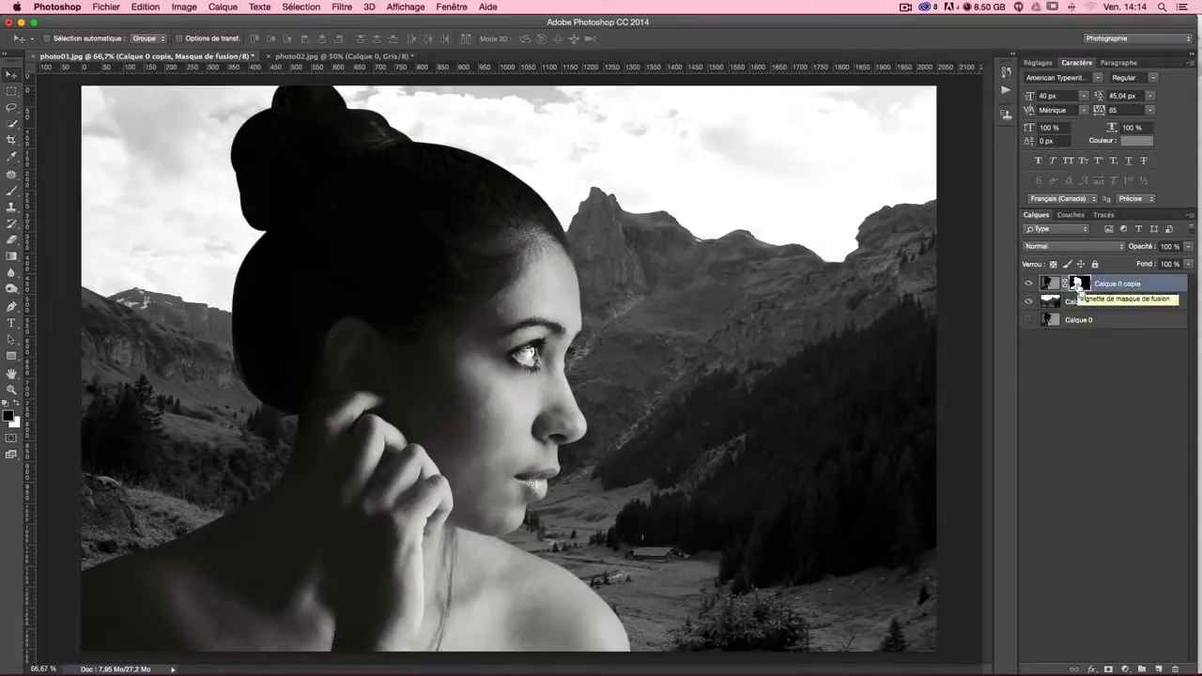
left_click(1078, 288, "super")
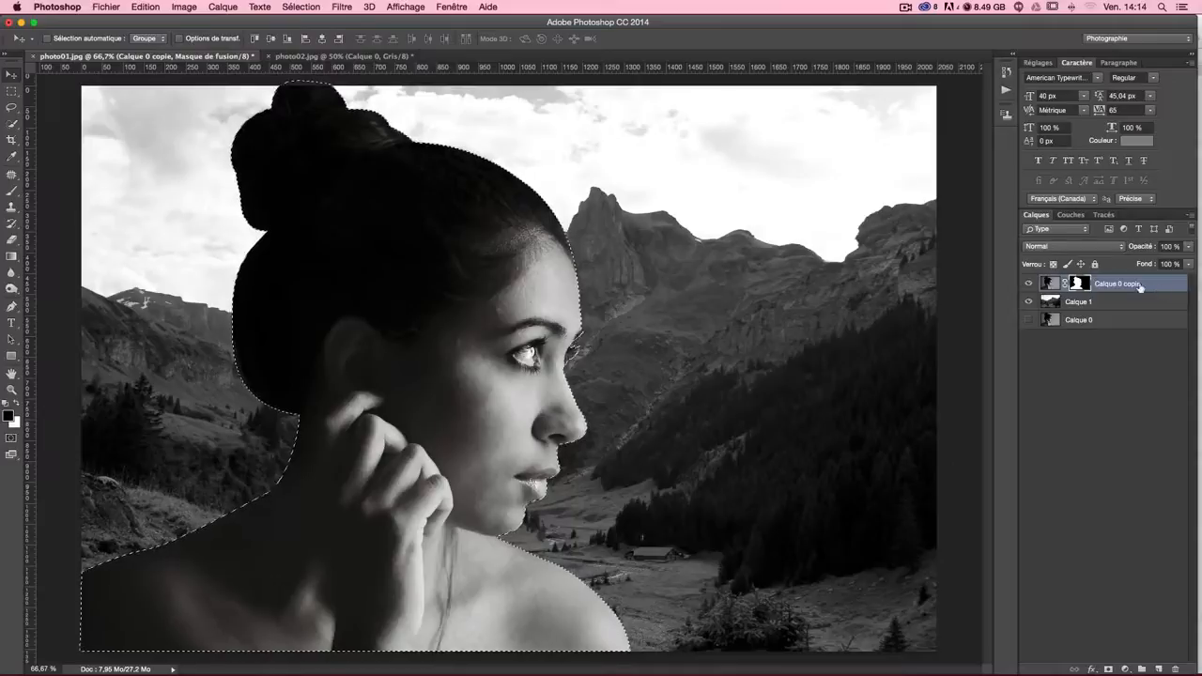
left_click(146, 10)
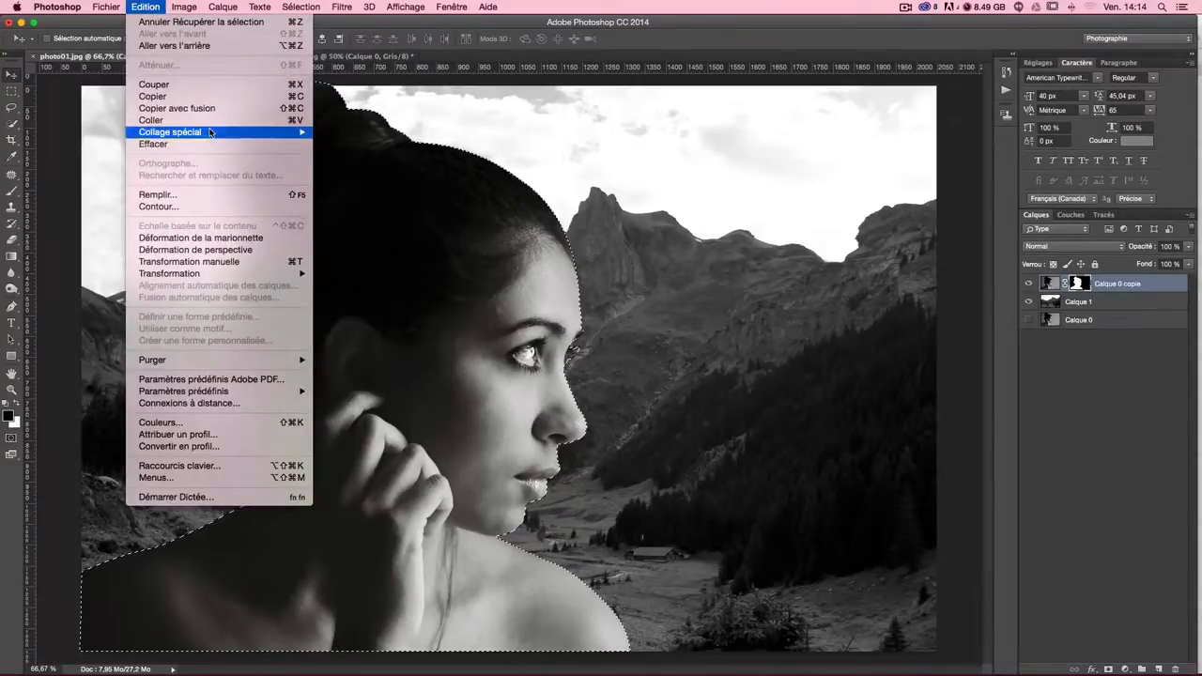
mouse_move(197, 133)
left_click(353, 144)
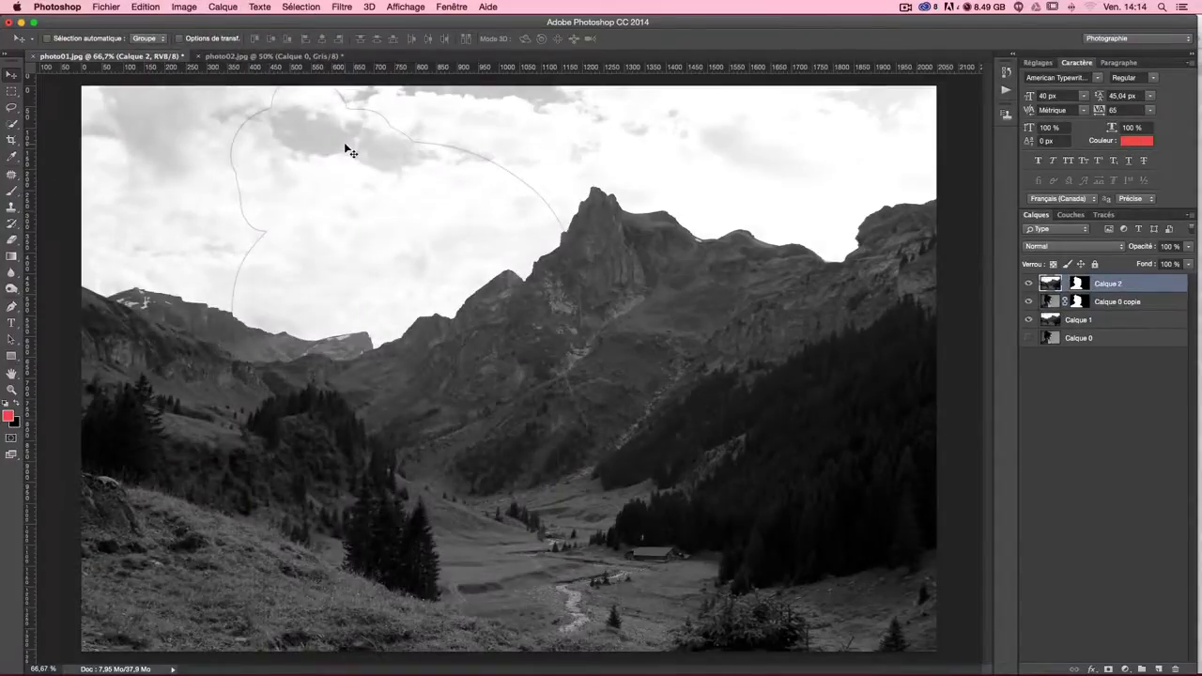
key("super+z")
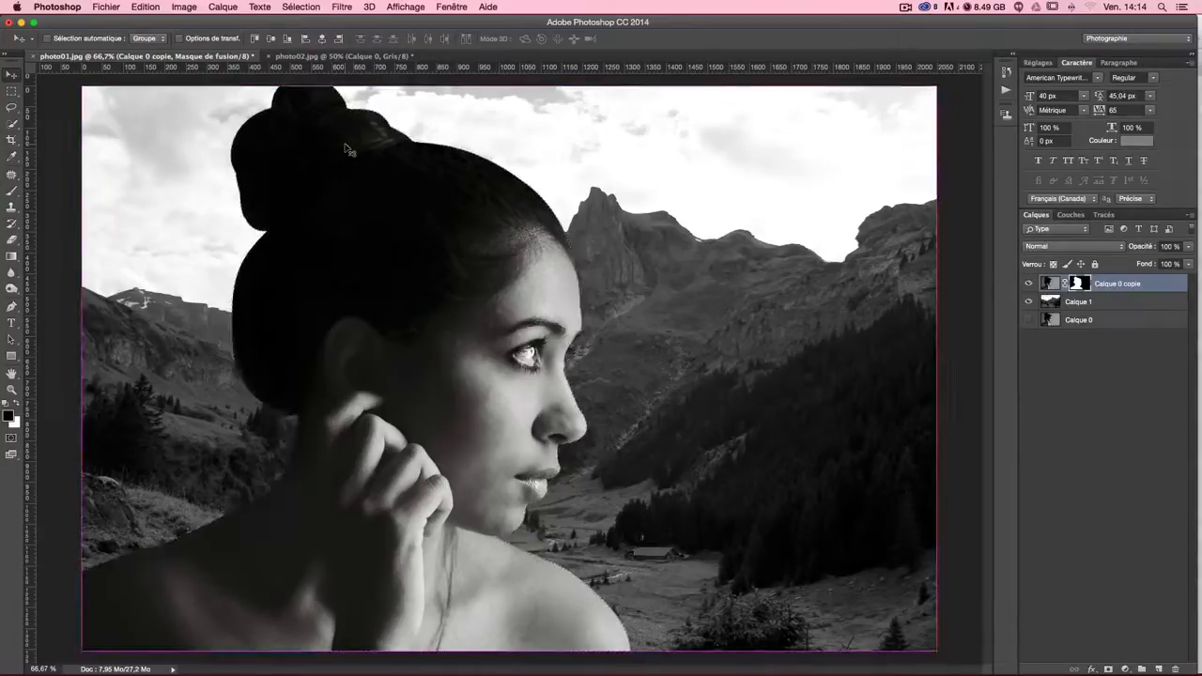
key("super+z")
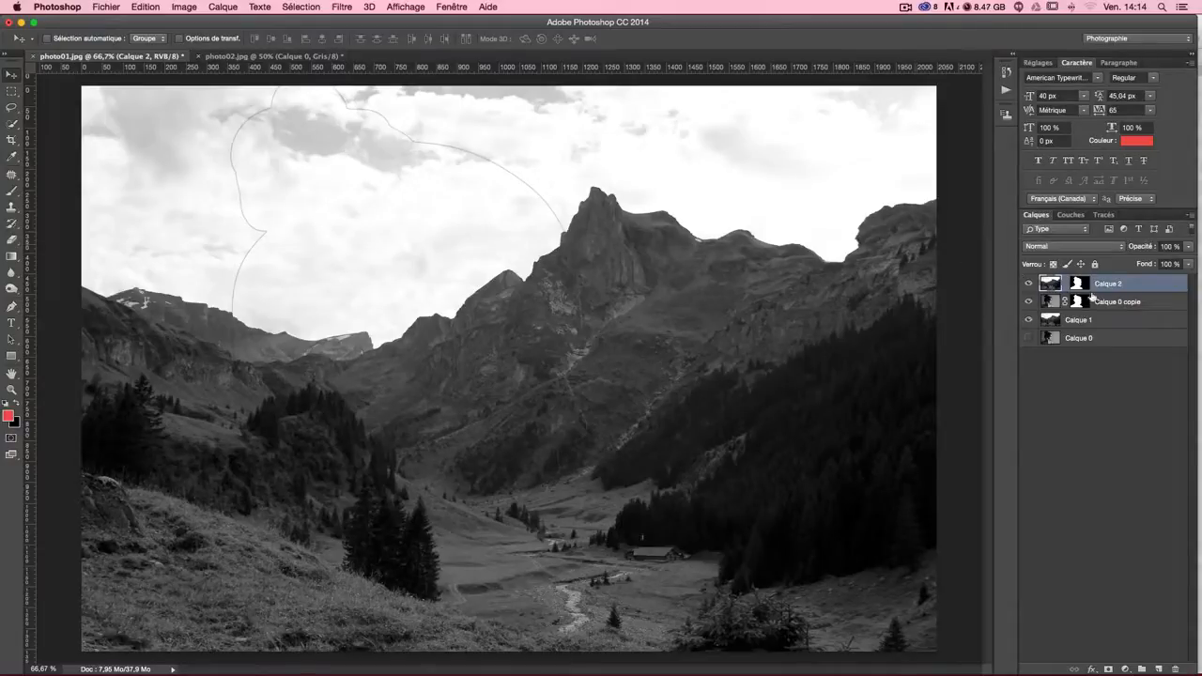
Set the blending mode of the masked landscape layer Calque 2 to Superposition
left_click(1064, 246)
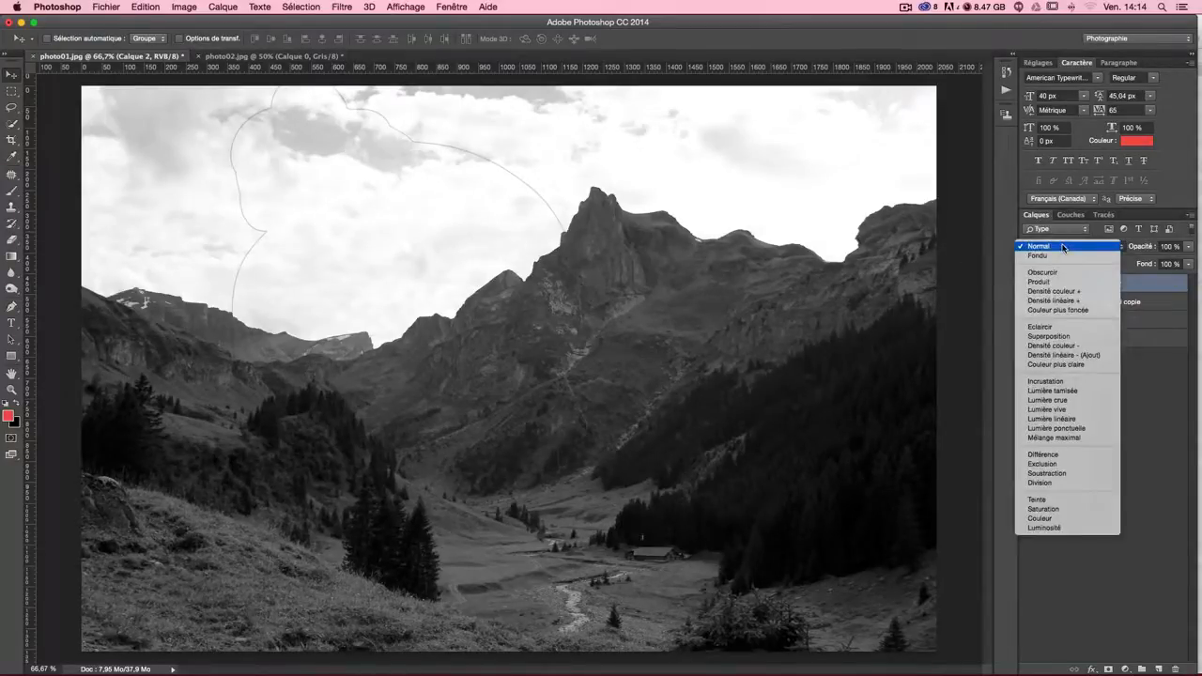
scroll(1076, 340, "down", 1)
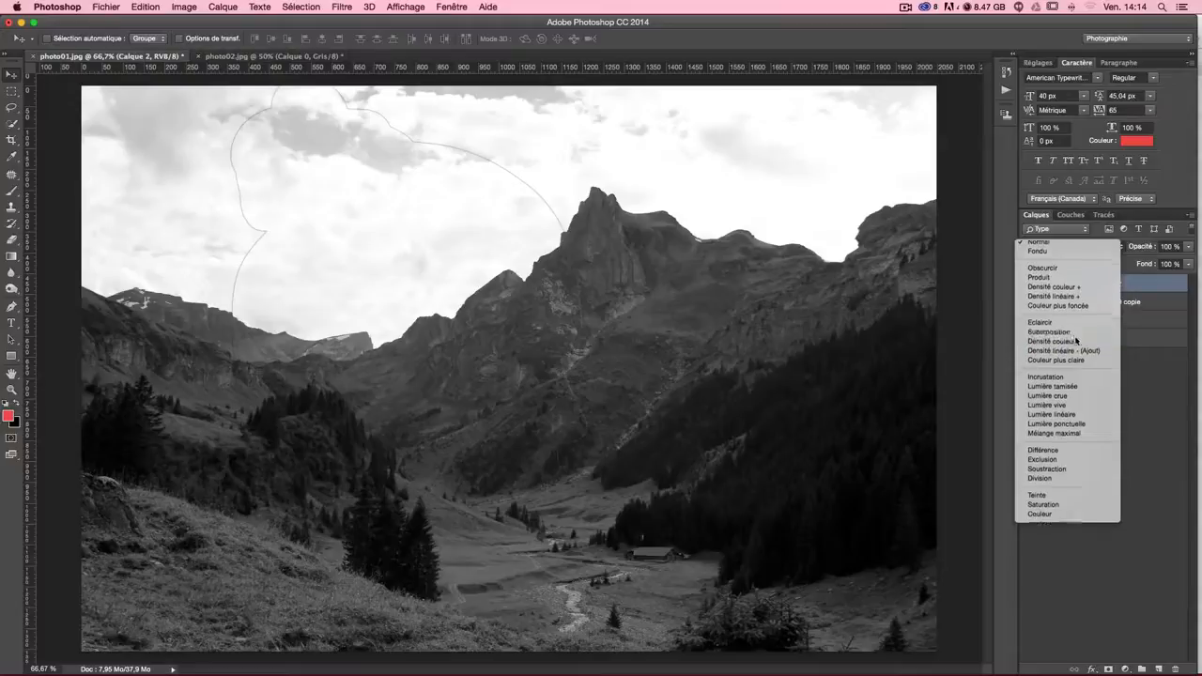
left_click(1081, 331)
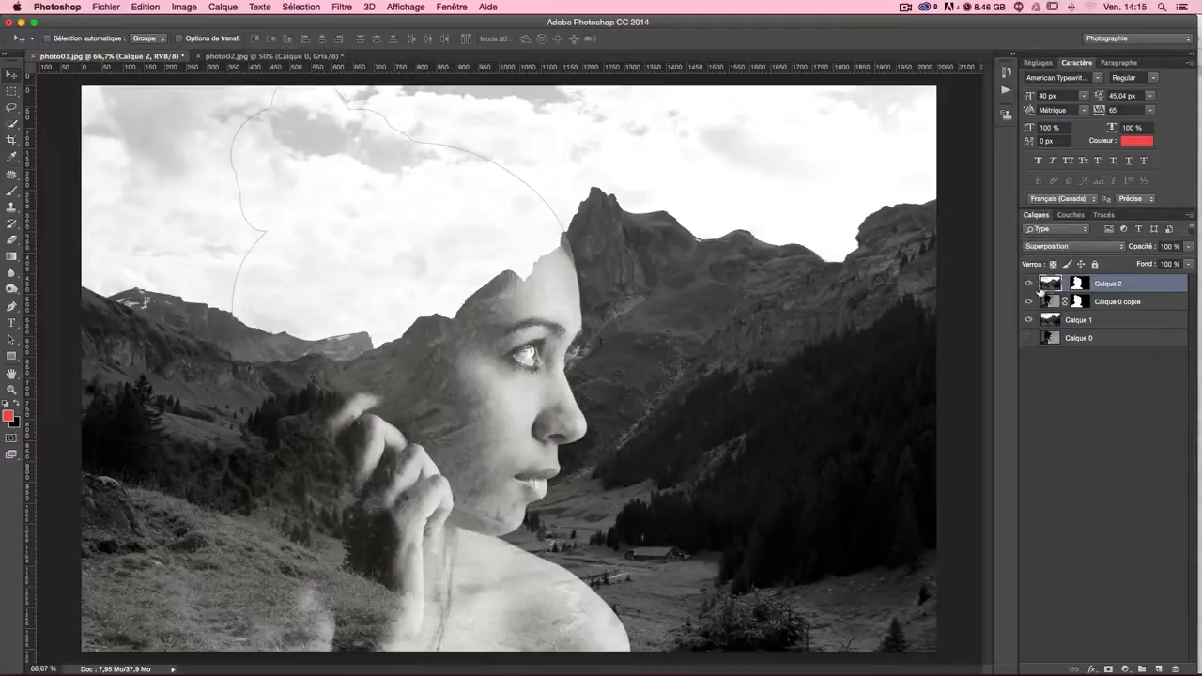
Darken the masked landscape layer Calque 2 with Levels, setting black input to 13 and midtones to 0,81
key("super+l")
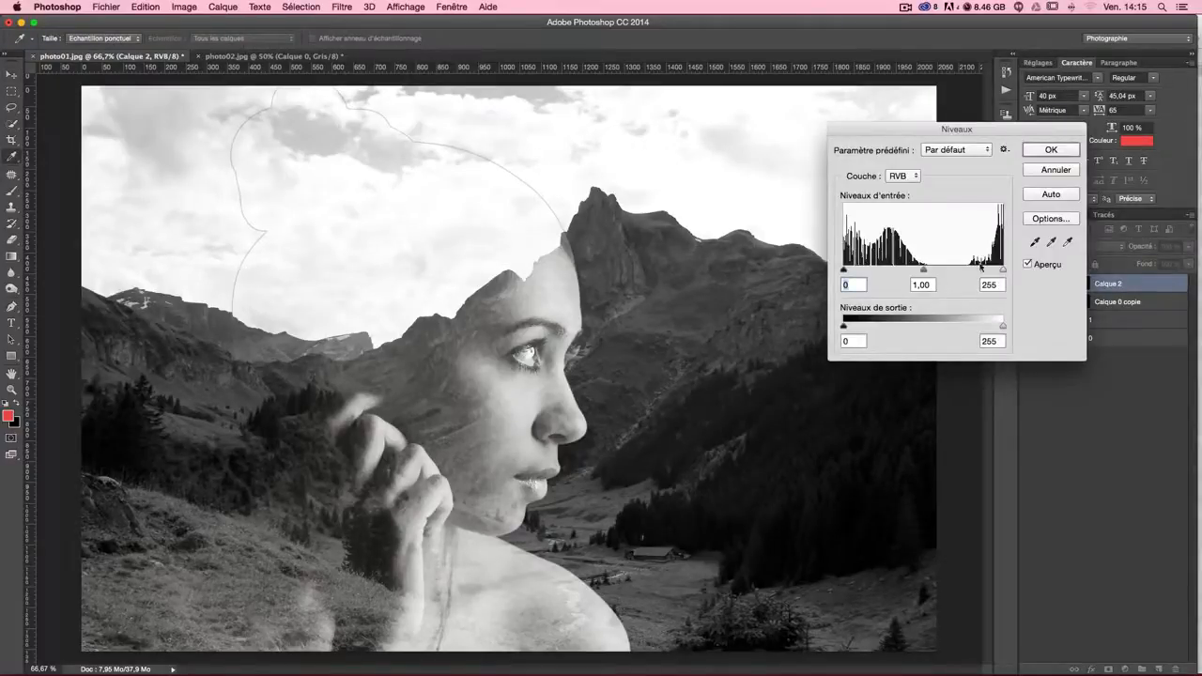
mouse_move(1003, 272)
left_mouse_down()
mouse_move(980, 273)
mouse_move(1004, 273)
left_mouse_up()
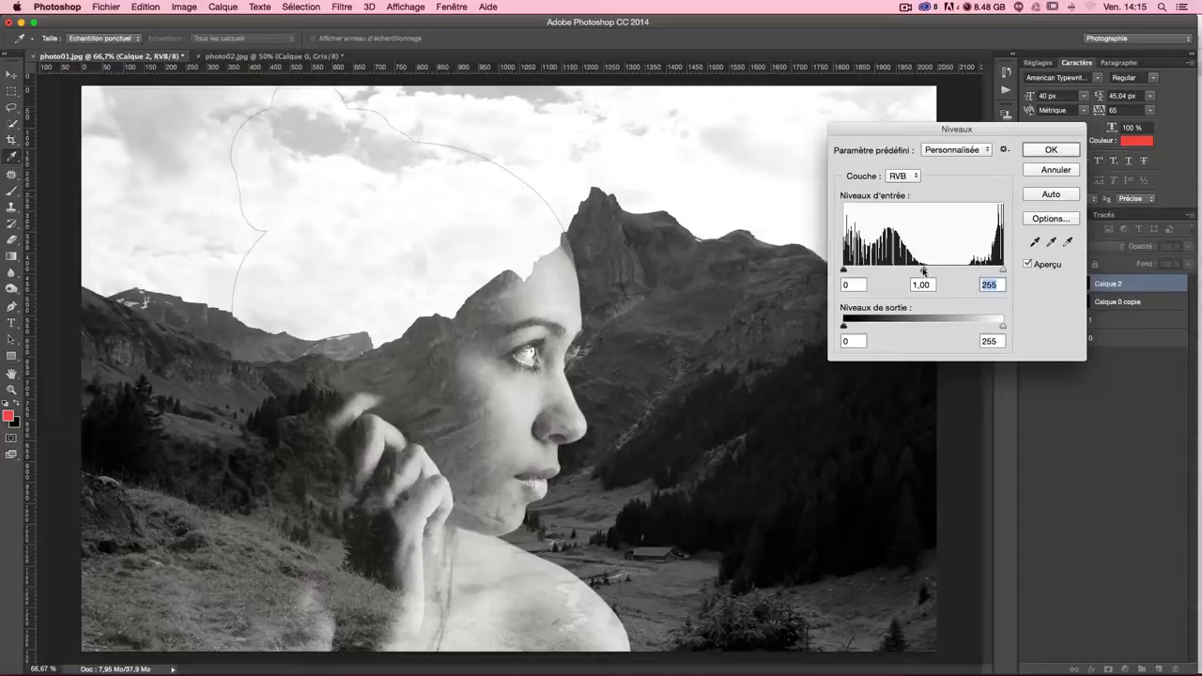
mouse_move(924, 272)
left_mouse_down()
mouse_move(908, 272)
mouse_move(933, 274)
left_mouse_up()
left_click_drag(846, 272, 853, 272)
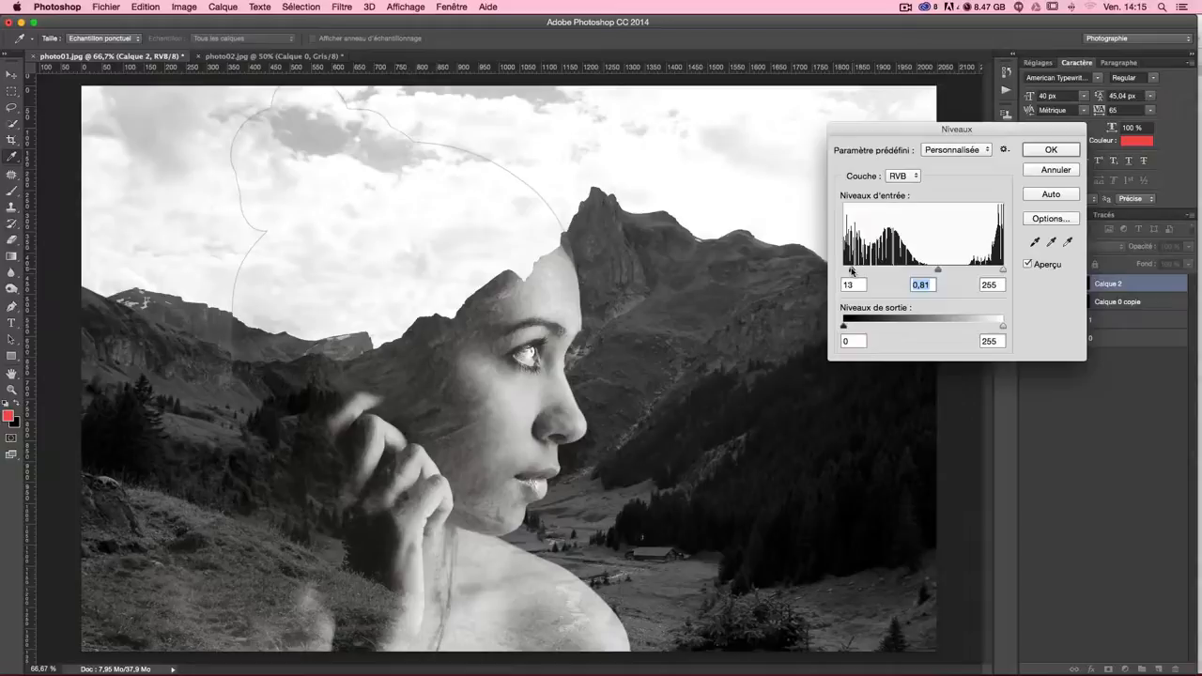
left_click(852, 272)
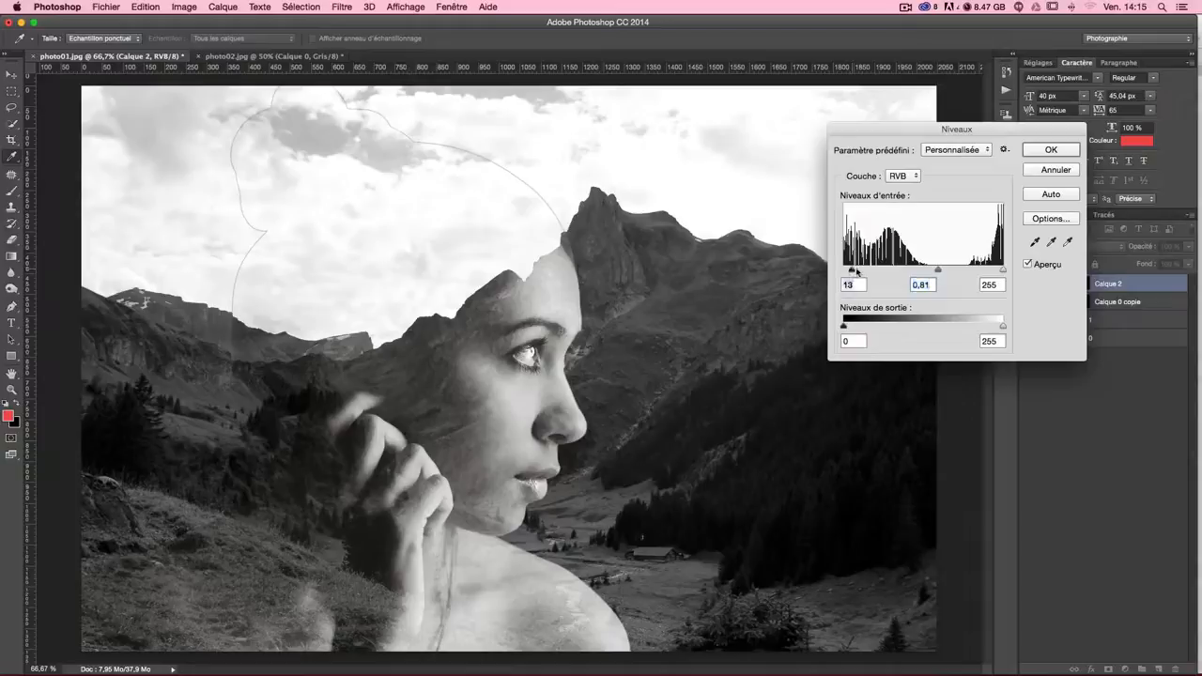
left_click(938, 271)
left_click(1051, 150)
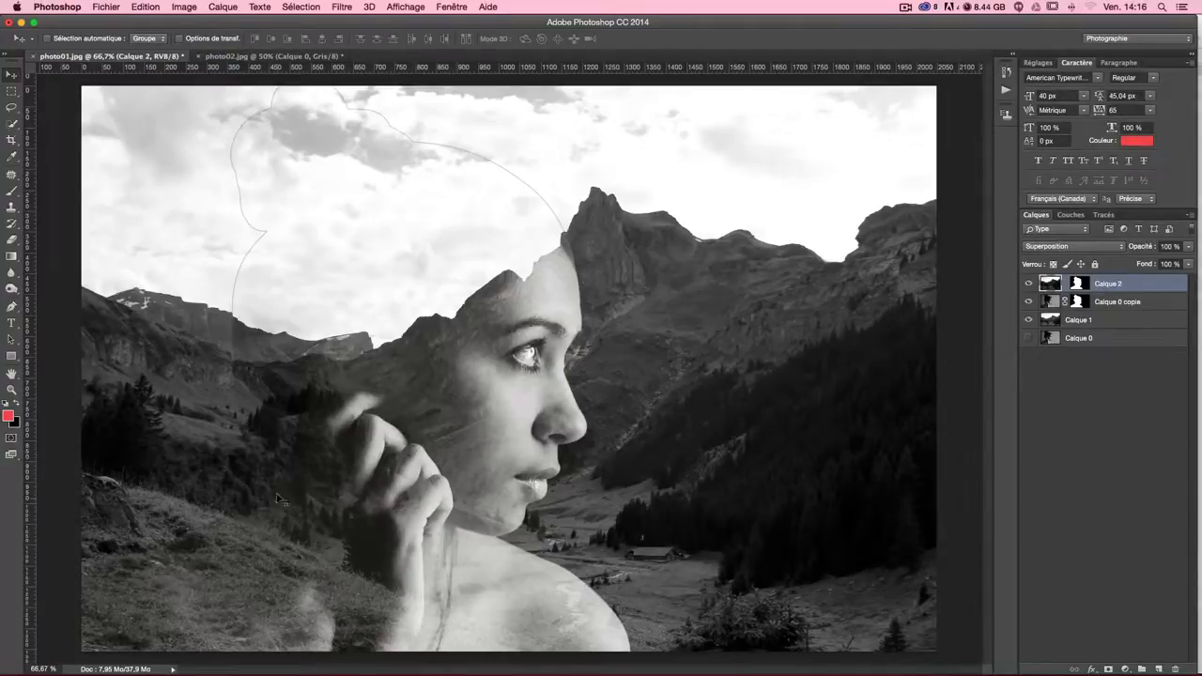
Darken the background landscape layer Calque 1 with Levels, raising black input to 10 and lowering the midtones
left_click(1052, 327)
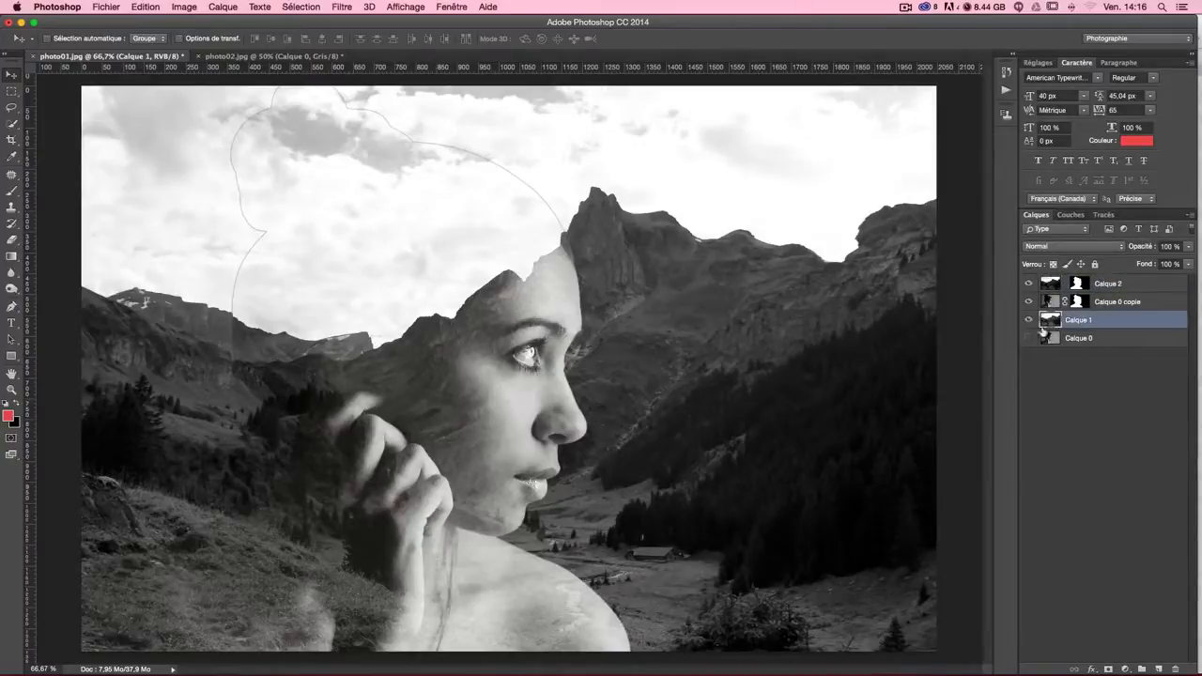
key("super+l")
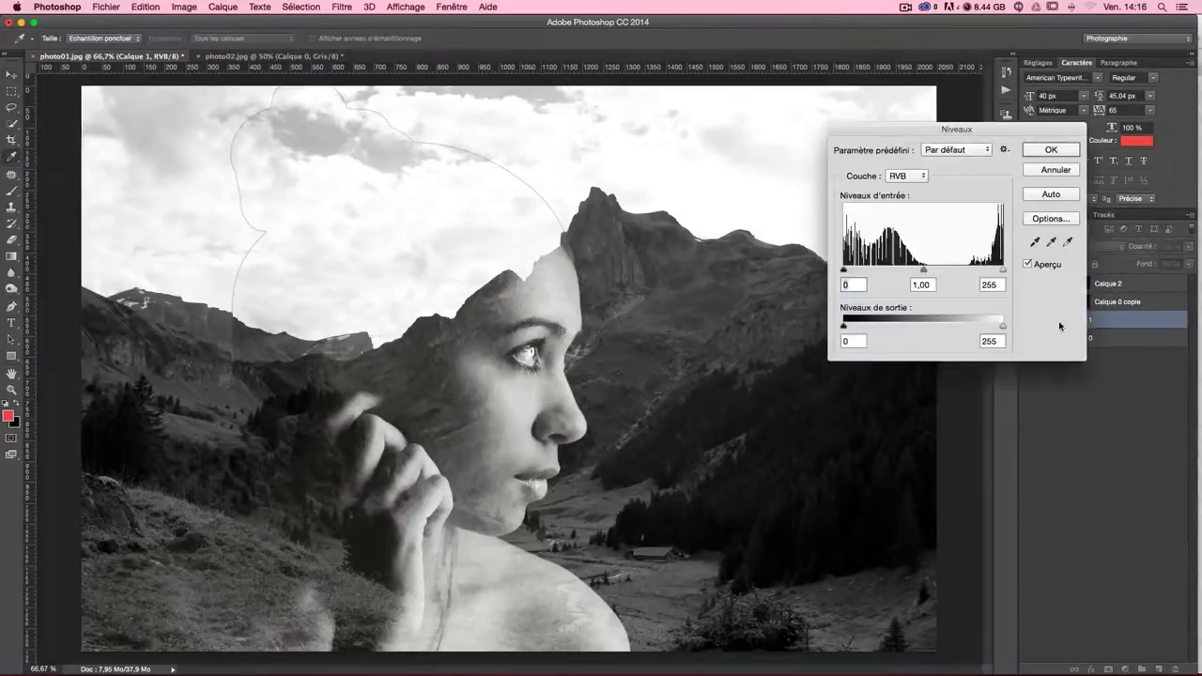
left_click_drag(845, 270, 850, 272)
left_click_drag(925, 271, 930, 271)
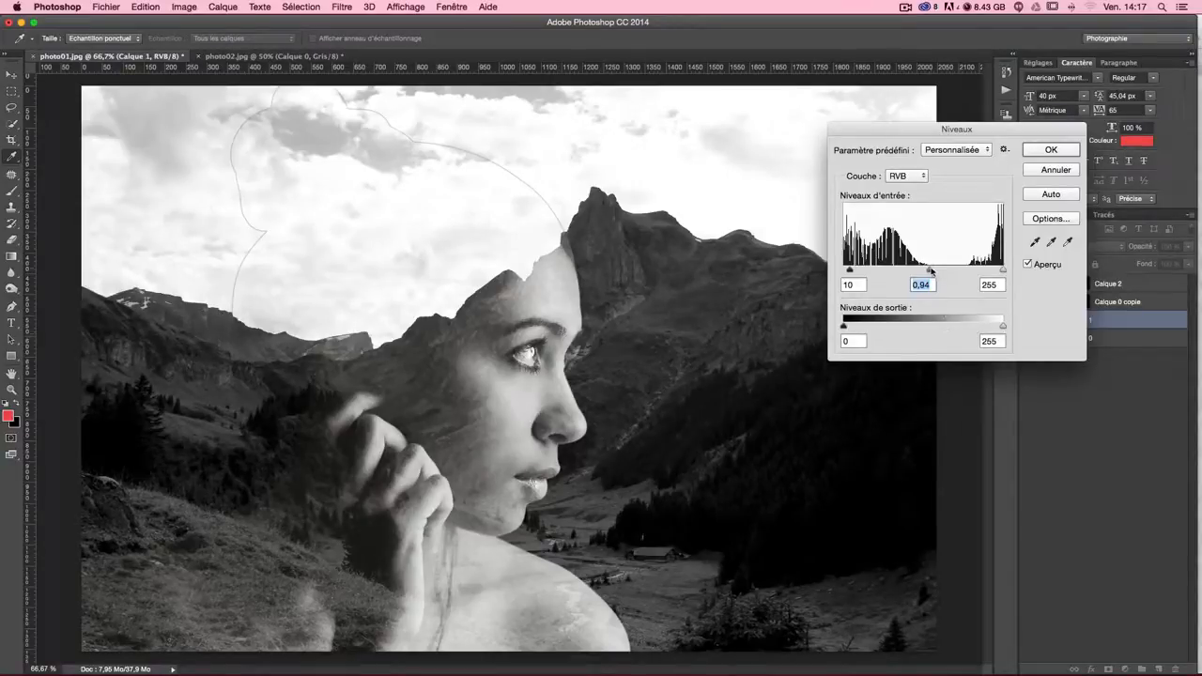
mouse_move(931, 272)
left_mouse_down()
mouse_move(917, 272)
mouse_move(933, 269)
left_mouse_up()
key("Return")
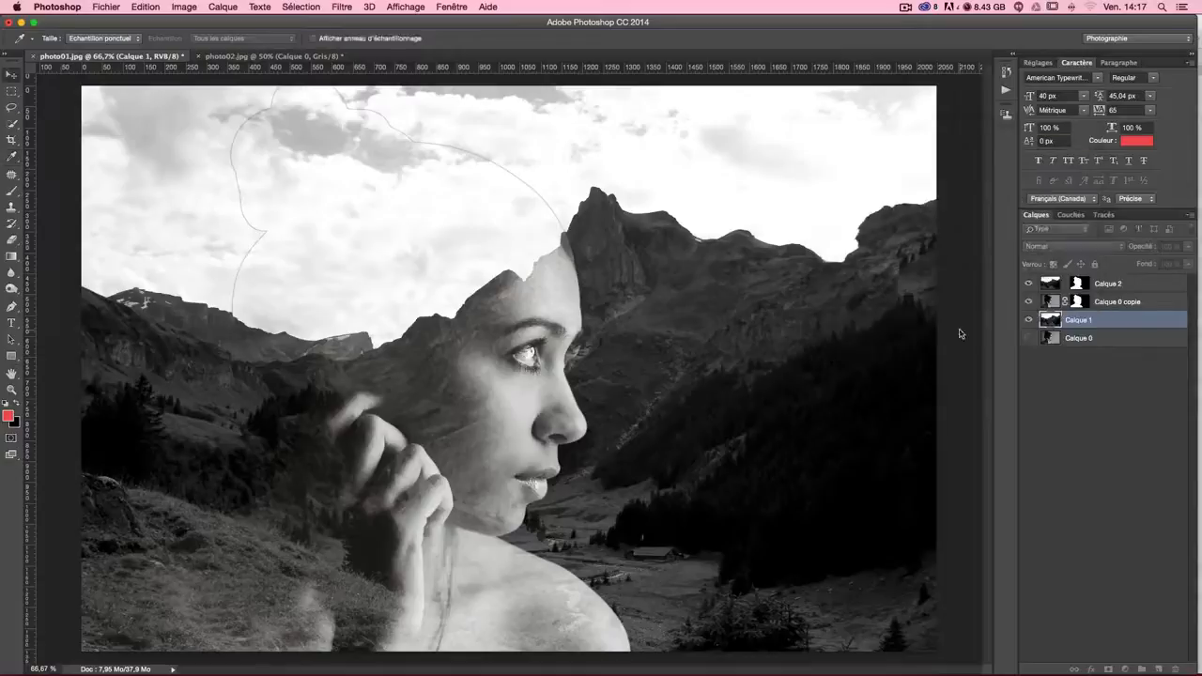
Compare Calque 1 before and after its Levels adjustment by undoing and redoing it
key("super+z")
key("super+z")
key("super+z")
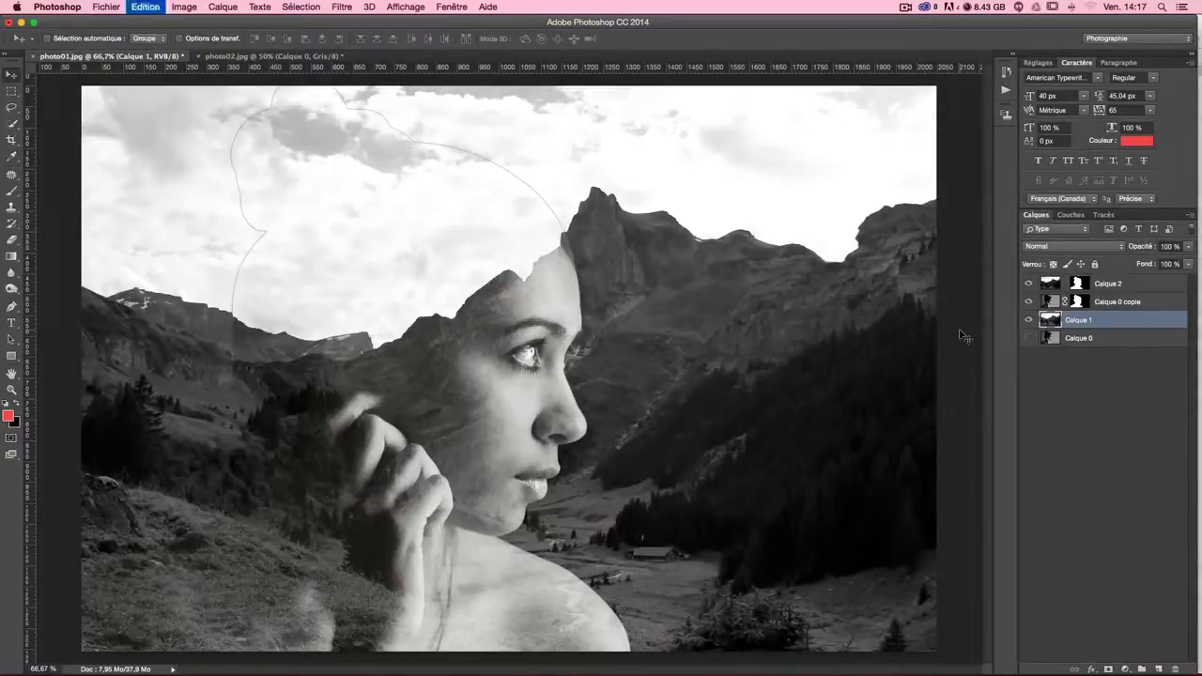
key("super+z")
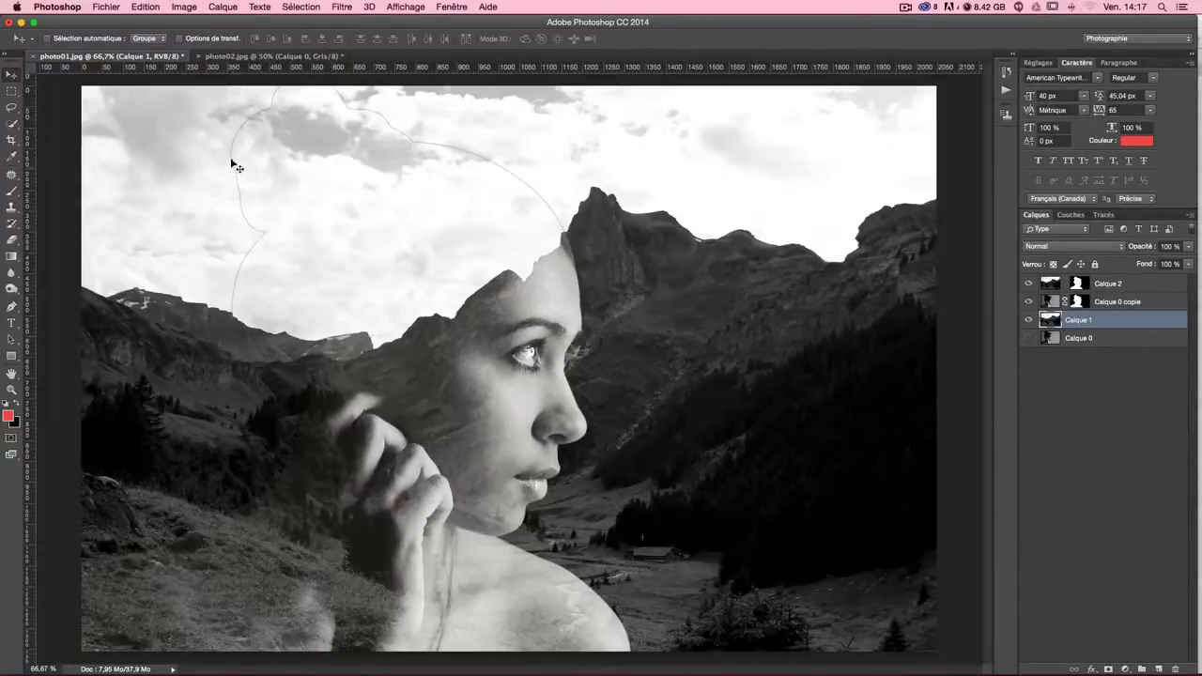
Hide and show the portrait layer Calque 0 copie to examine where the outline around the head comes from
left_click(1026, 302)
left_click(1026, 302)
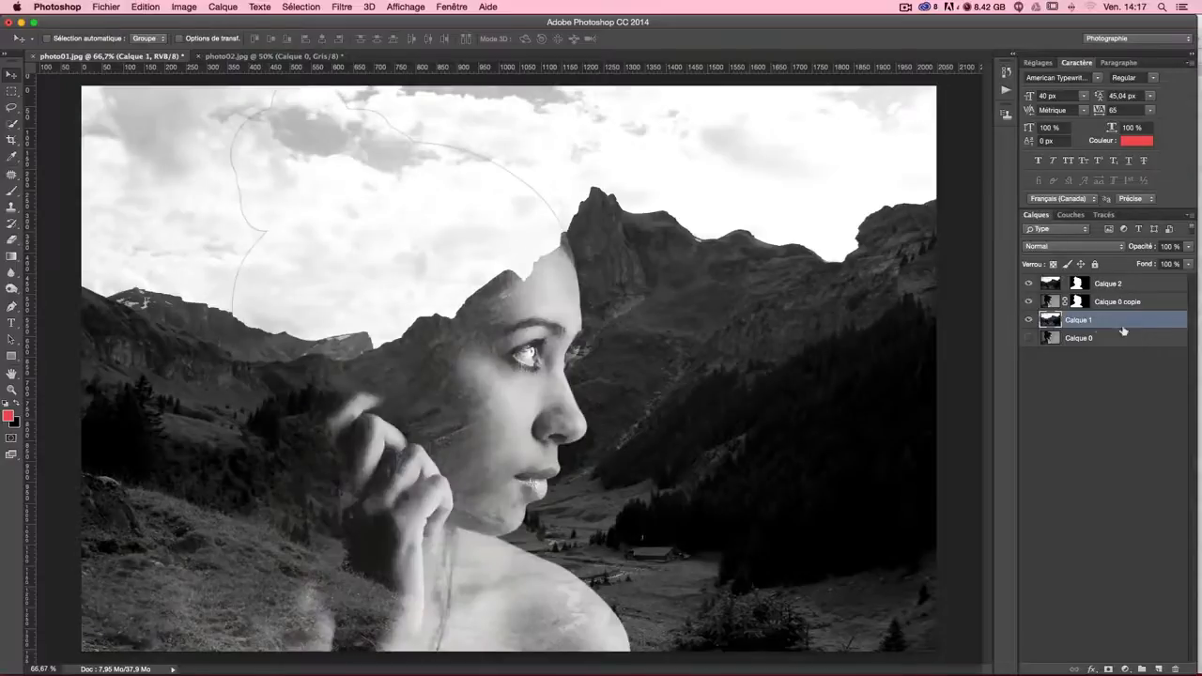
left_click(1029, 302)
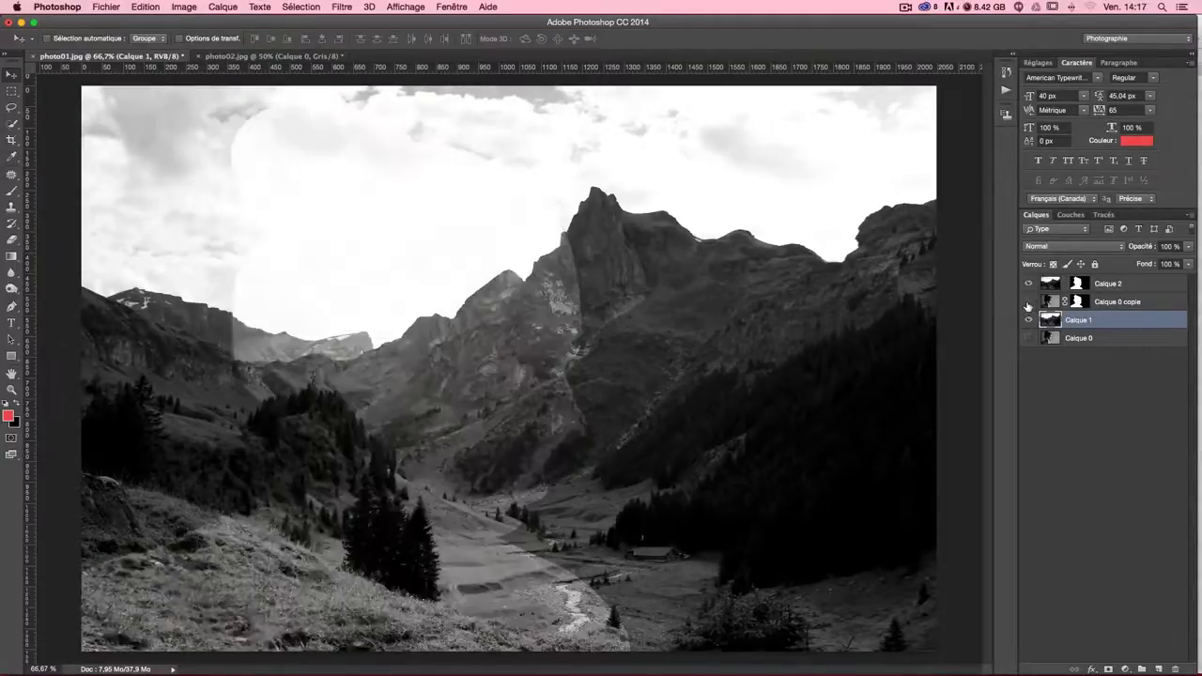
left_click(1029, 302)
Stamp all visible layers into a new merged layer above Calque 2
left_click(1141, 286)
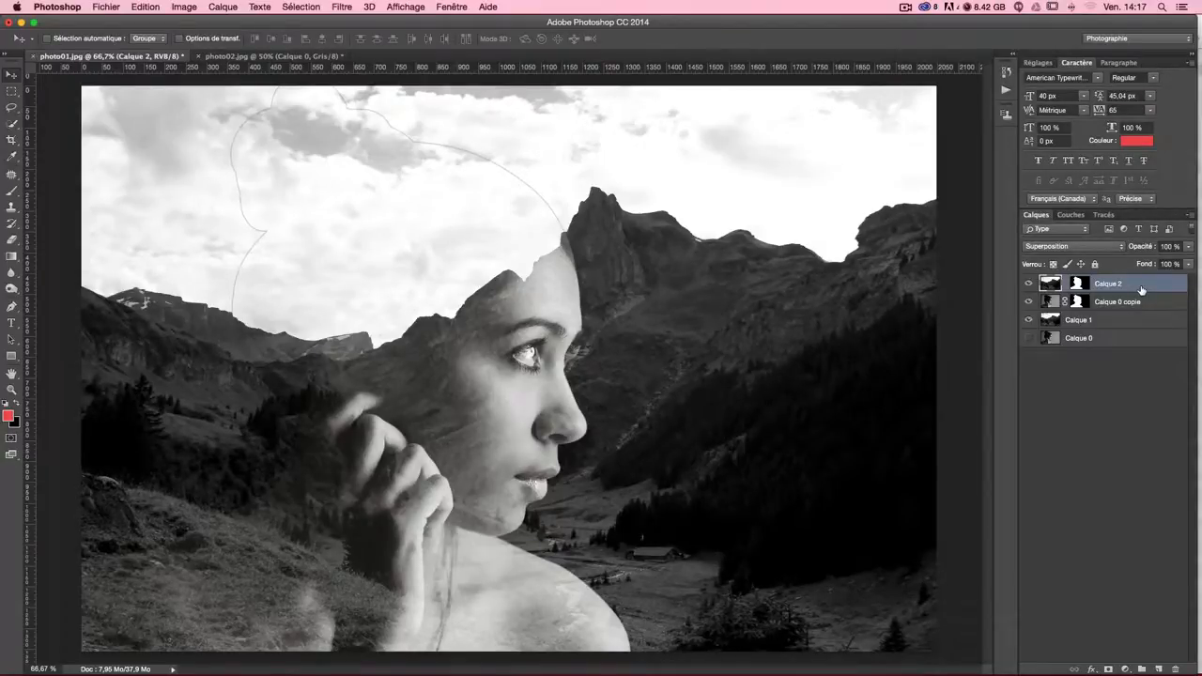
key("super+alt+shift+e")
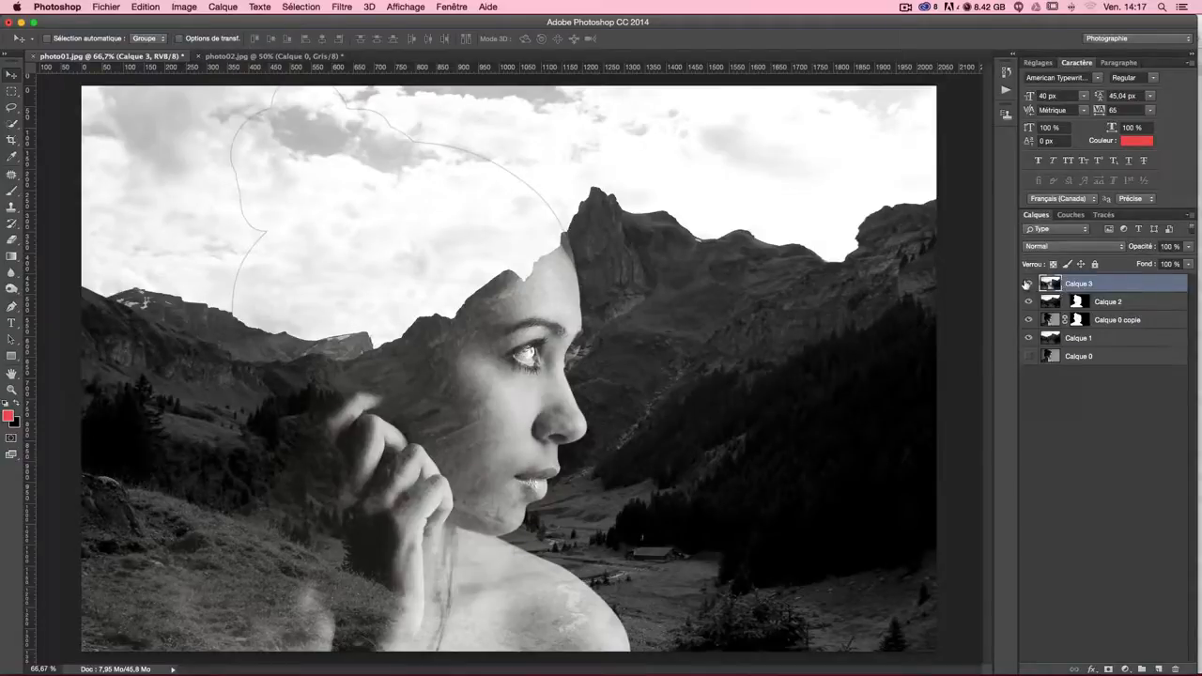
Set up the Clone Stamp tool with a 34 px brush at 100 % opacity for retouching the sky outline
key("super+1")
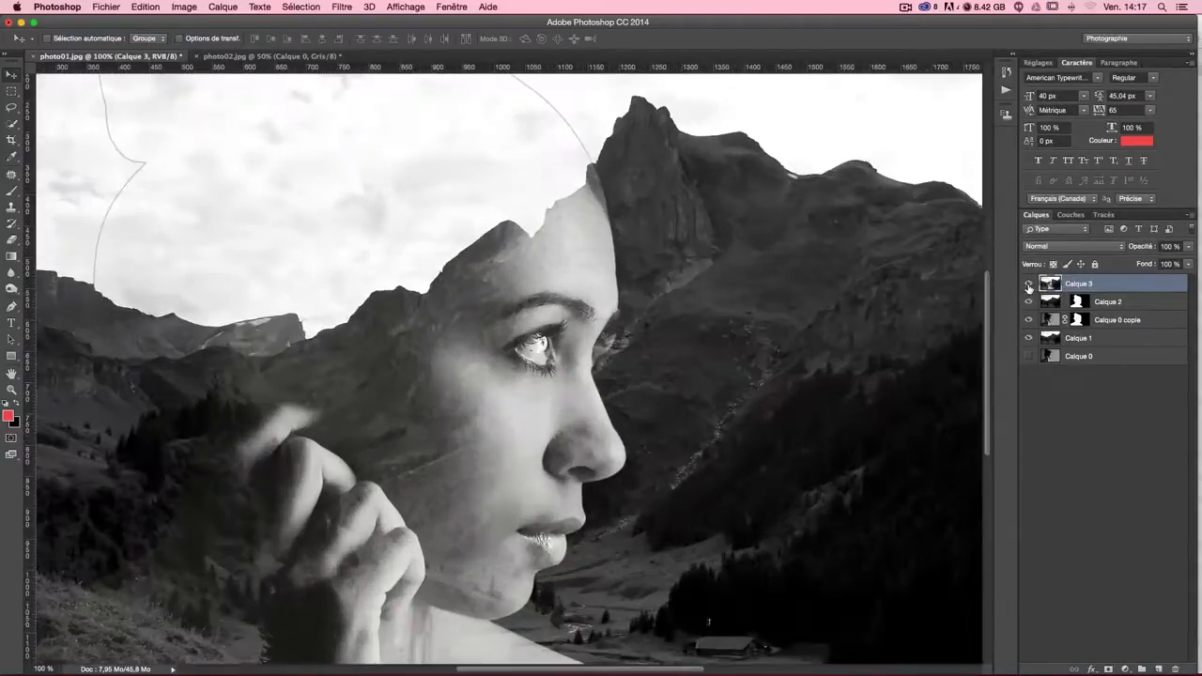
scroll(747, 415, "left", 5)
scroll(747, 415, "up", 2)
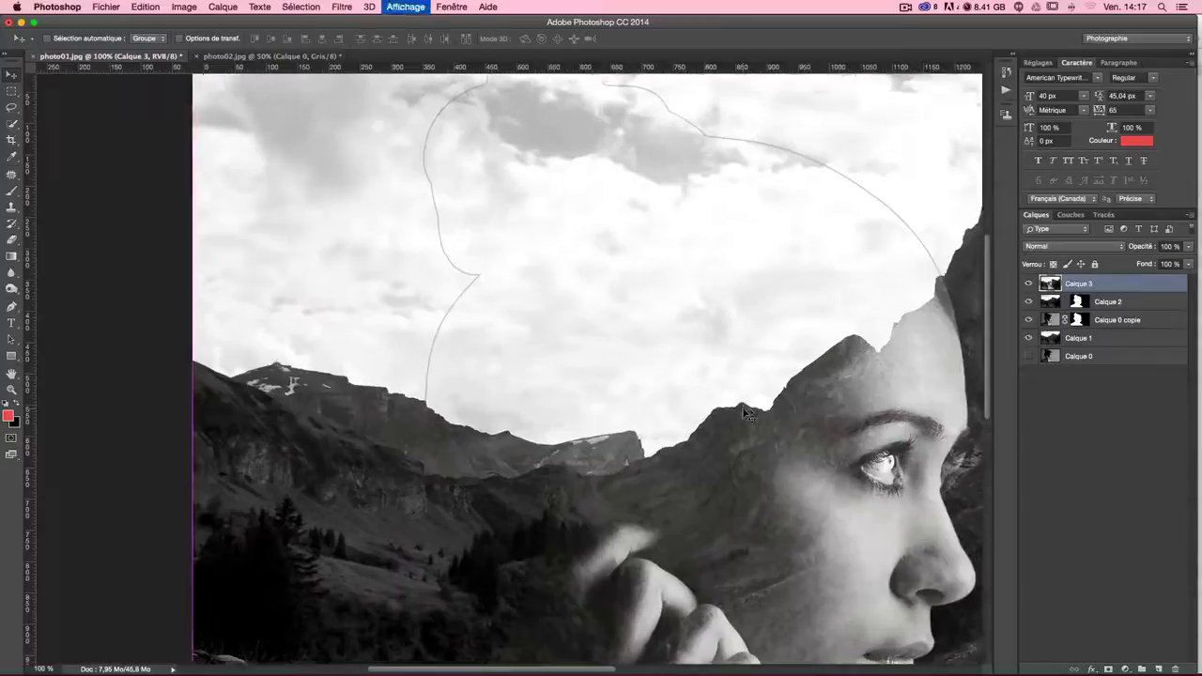
key("super+plus")
left_click_drag(658, 381, 616, 455)
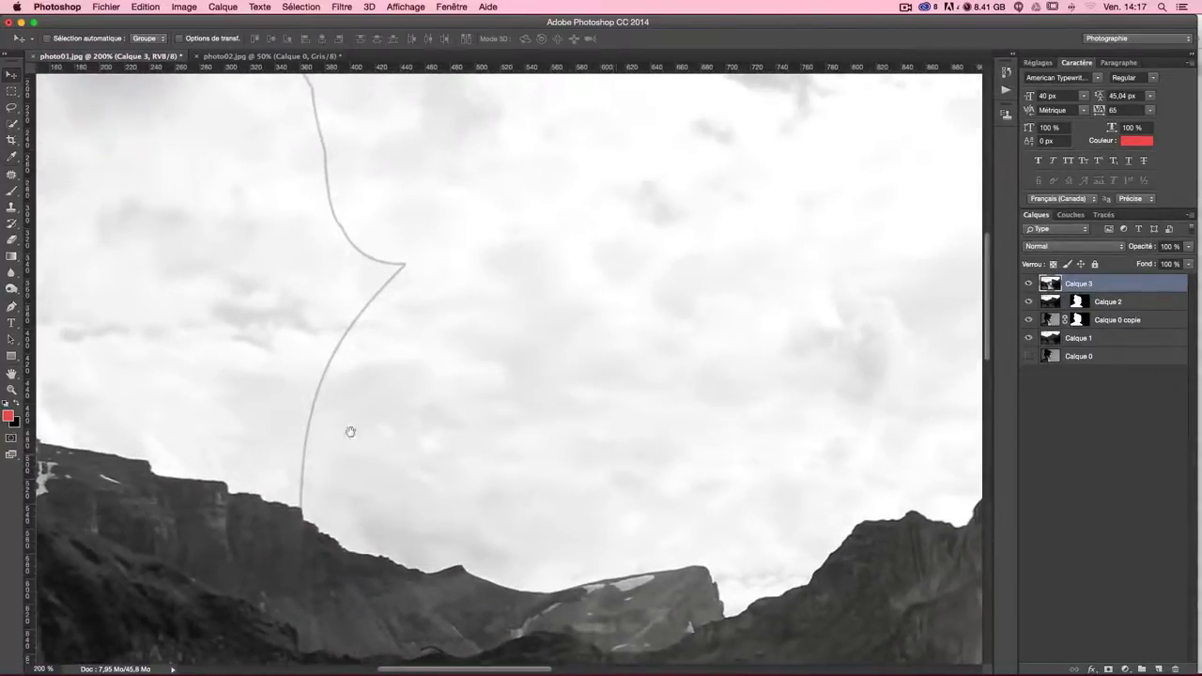
scroll(501, 451, "up", 3)
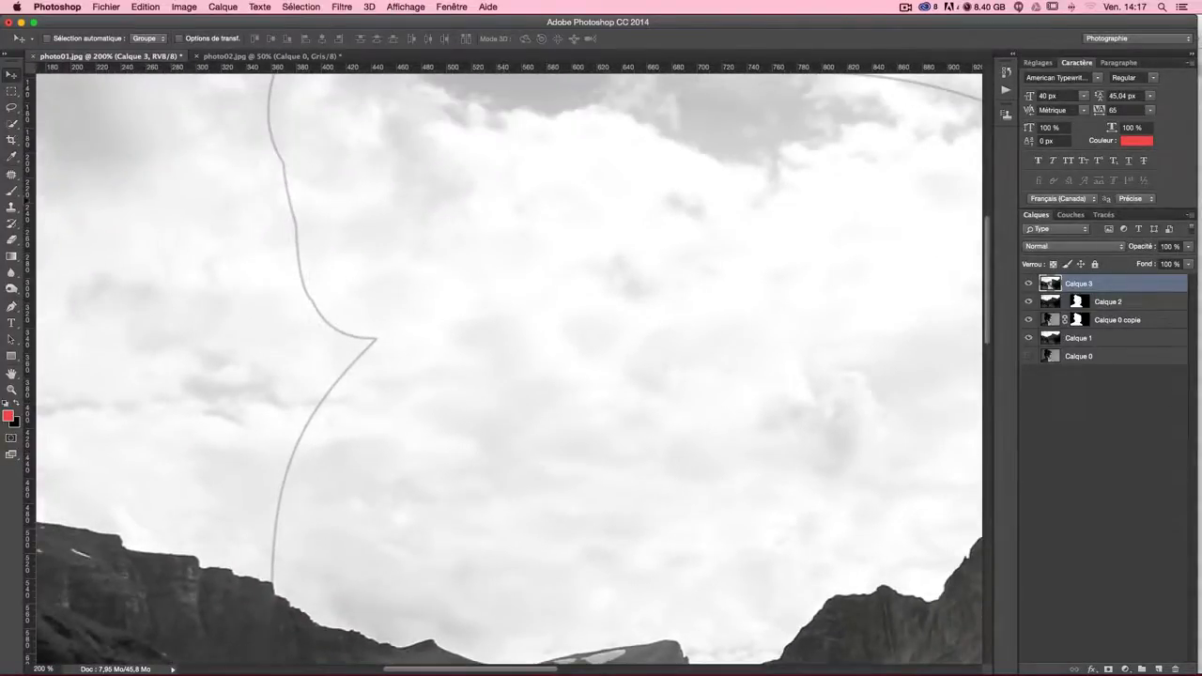
left_click(11, 206)
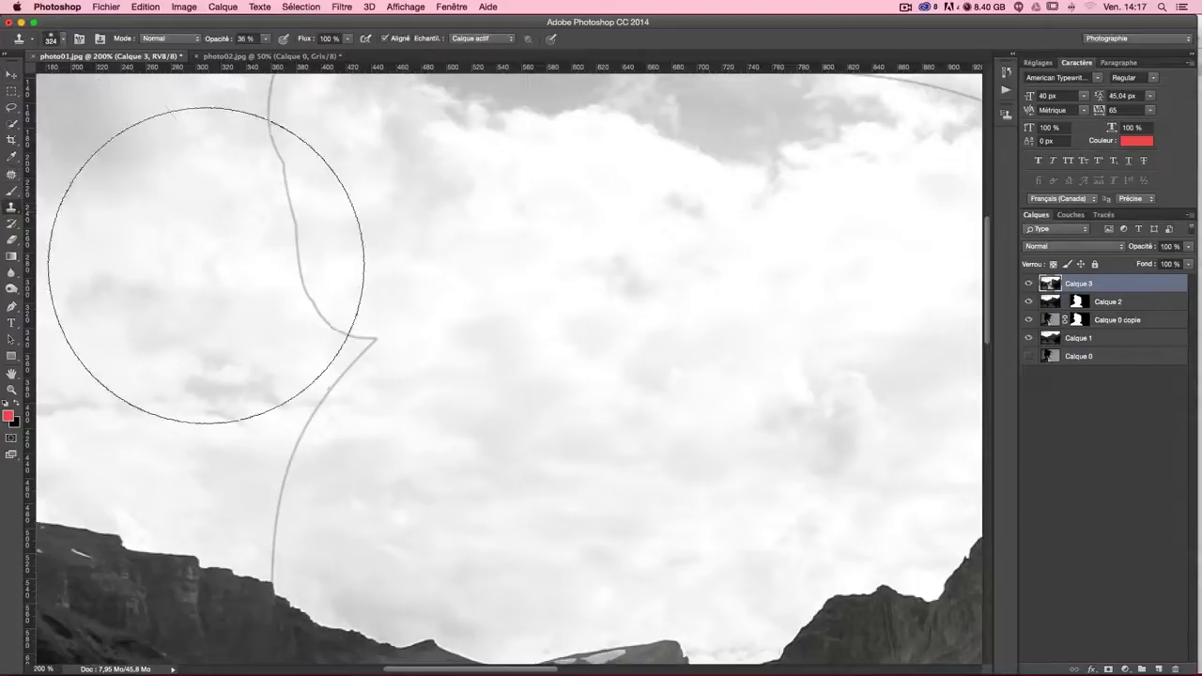
mouse_move(405, 301)
left_mouse_down()
mouse_move(183, 298)
mouse_move(231, 300)
left_mouse_up()
left_click_drag(525, 426, 507, 424)
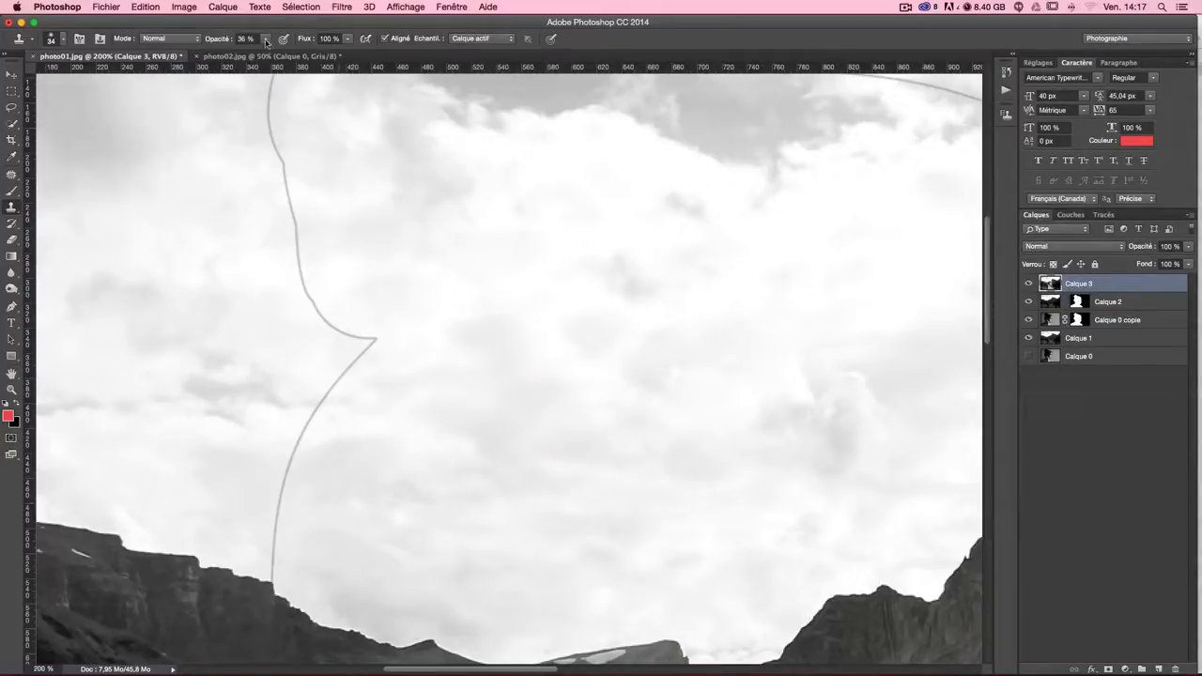
left_click_drag(265, 42, 290, 52)
Clone clean sky over the lower part of the grey head outline on Calque 3, from the ridge past its pointed corner
mouse_move(286, 562)
left_mouse_down()
mouse_move(282, 518)
mouse_move(306, 456)
mouse_move(292, 455)
mouse_move(310, 429)
mouse_move(344, 424)
mouse_move(309, 424)
mouse_move(330, 417)
mouse_move(319, 419)
mouse_move(322, 407)
left_mouse_up()
mouse_move(326, 397)
left_mouse_down()
mouse_move(316, 379)
mouse_move(358, 344)
mouse_move(322, 320)
left_mouse_up()
left_click(322, 367, "alt")
left_click(414, 333, "alt")
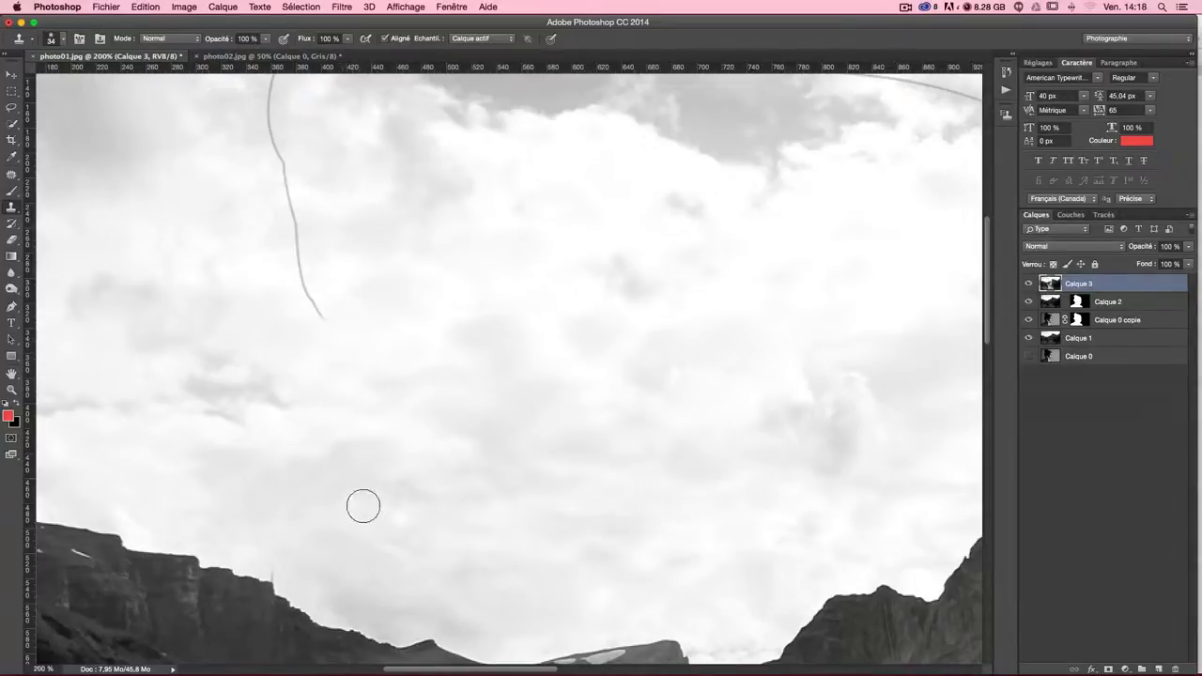
Clone out the leftover outline fragment just above the cliff edge using a smaller brush
mouse_move(363, 504)
left_mouse_down()
mouse_move(318, 533)
mouse_move(327, 512)
left_mouse_up()
key("super+z")
key("super+plus")
key("super+plus")
key("super+plus")
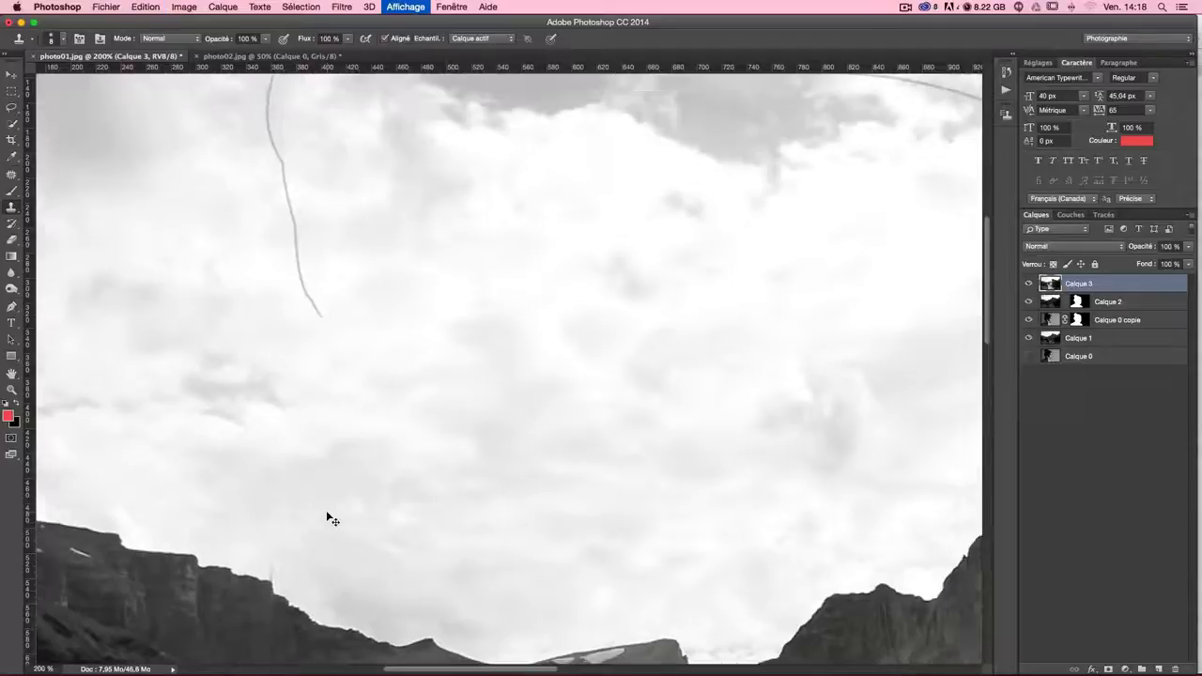
scroll(606, 224, "left", 5)
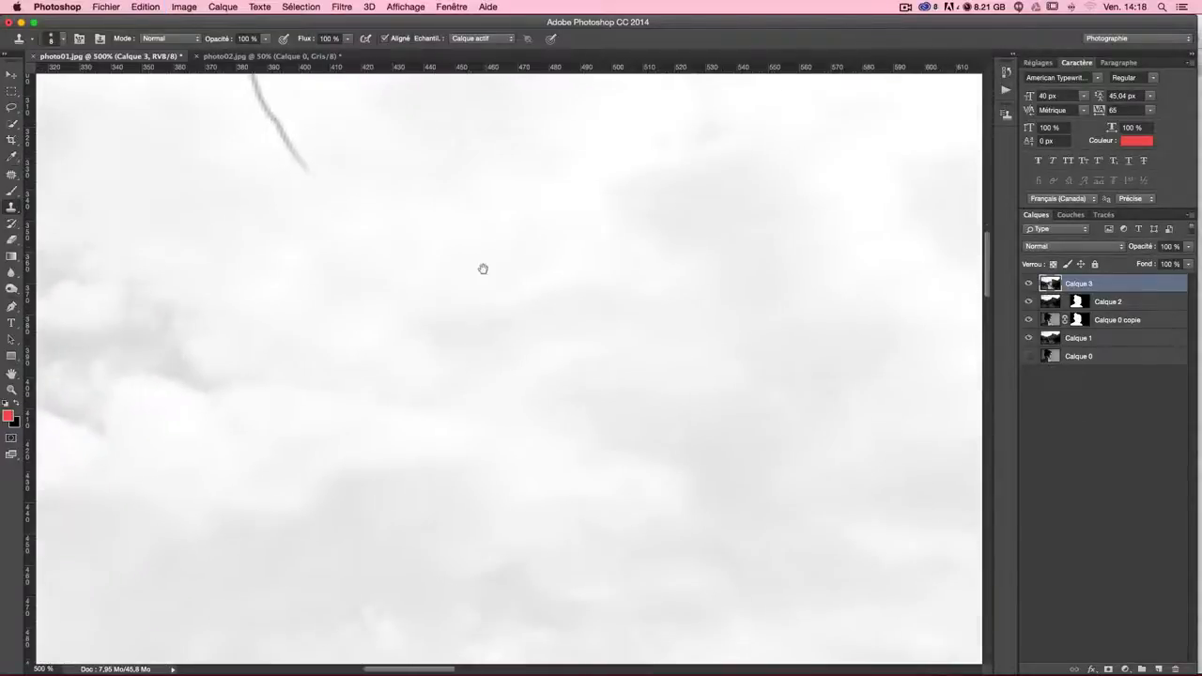
scroll(346, 576, "down", 10)
scroll(472, 102, "left", 3)
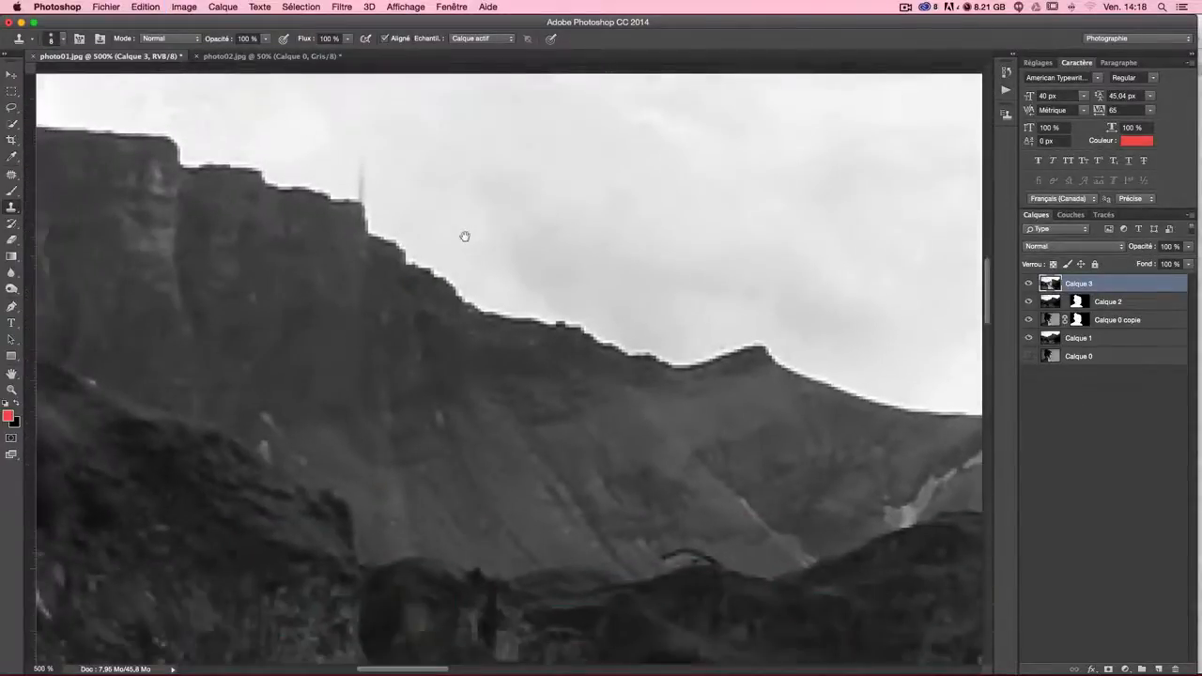
left_click_drag(365, 165, 365, 193)
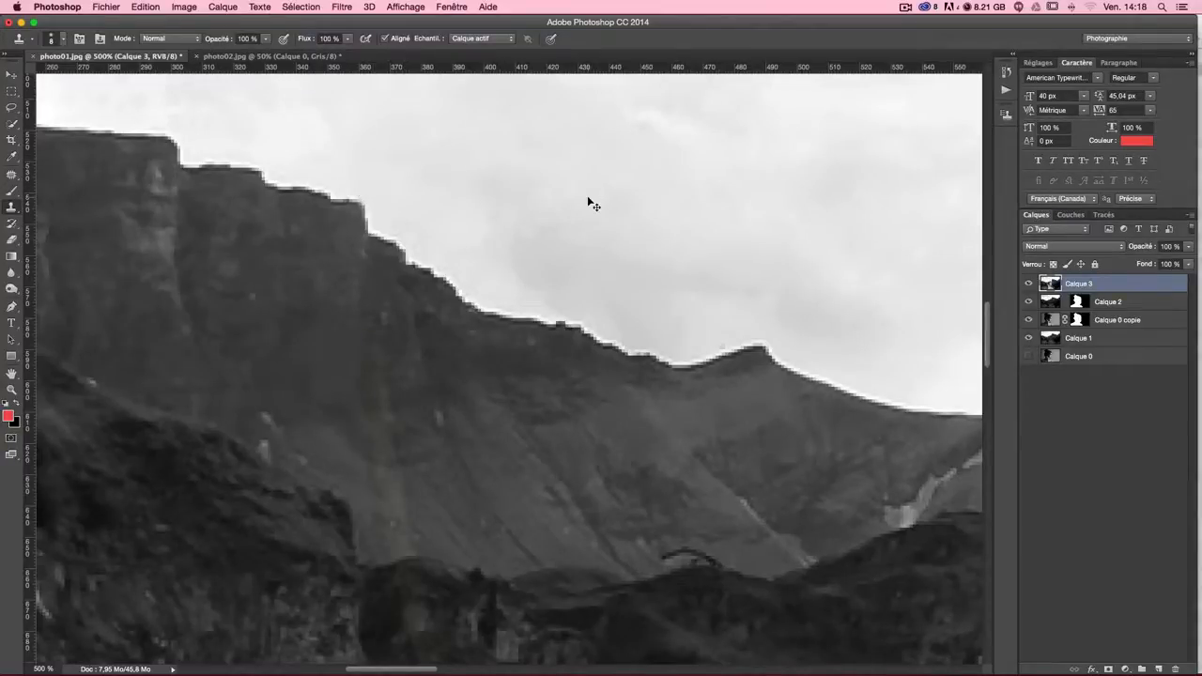
Enlarge the clone brush to 31 px and remove the near-vertical outline at the back of the head with resampled sky
scroll(590, 203, "down", 4)
scroll(569, 338, "up", 4)
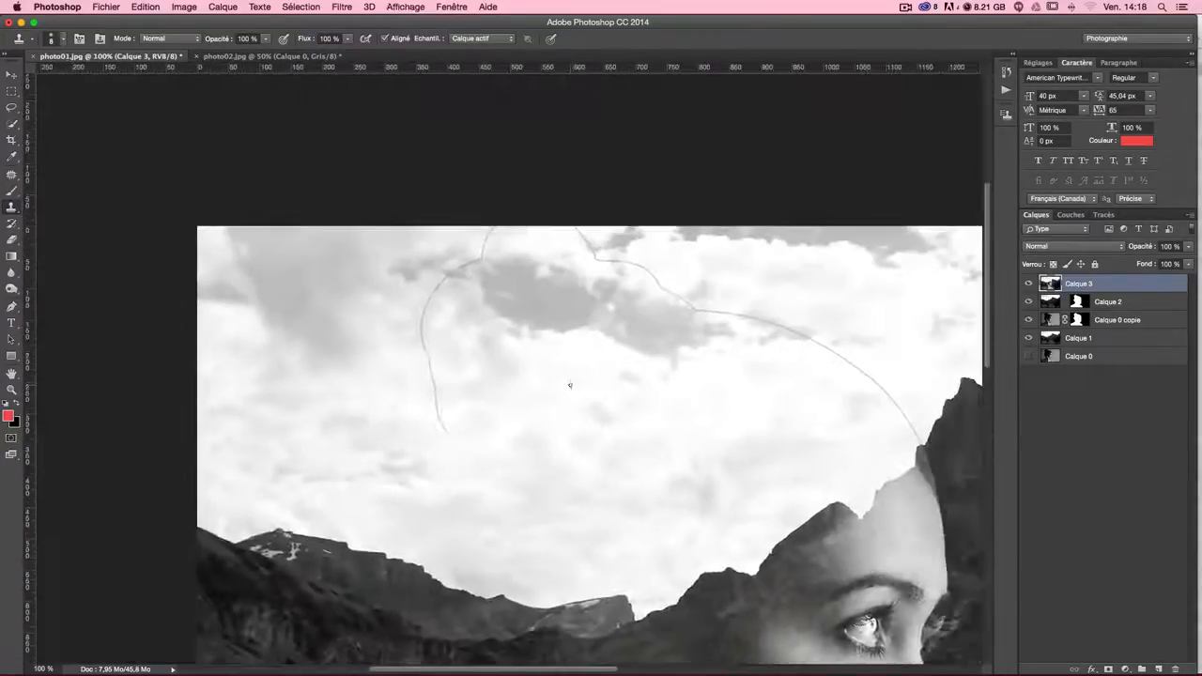
scroll(571, 391, "up", 2)
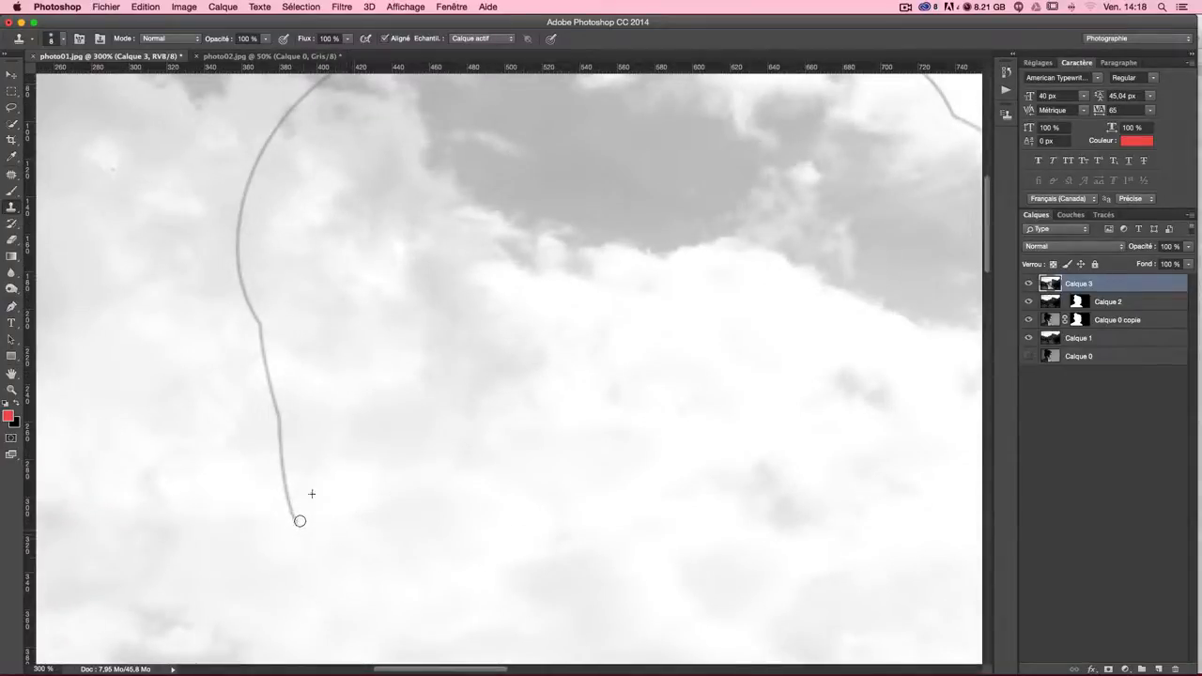
left_click_drag(468, 429, 485, 428)
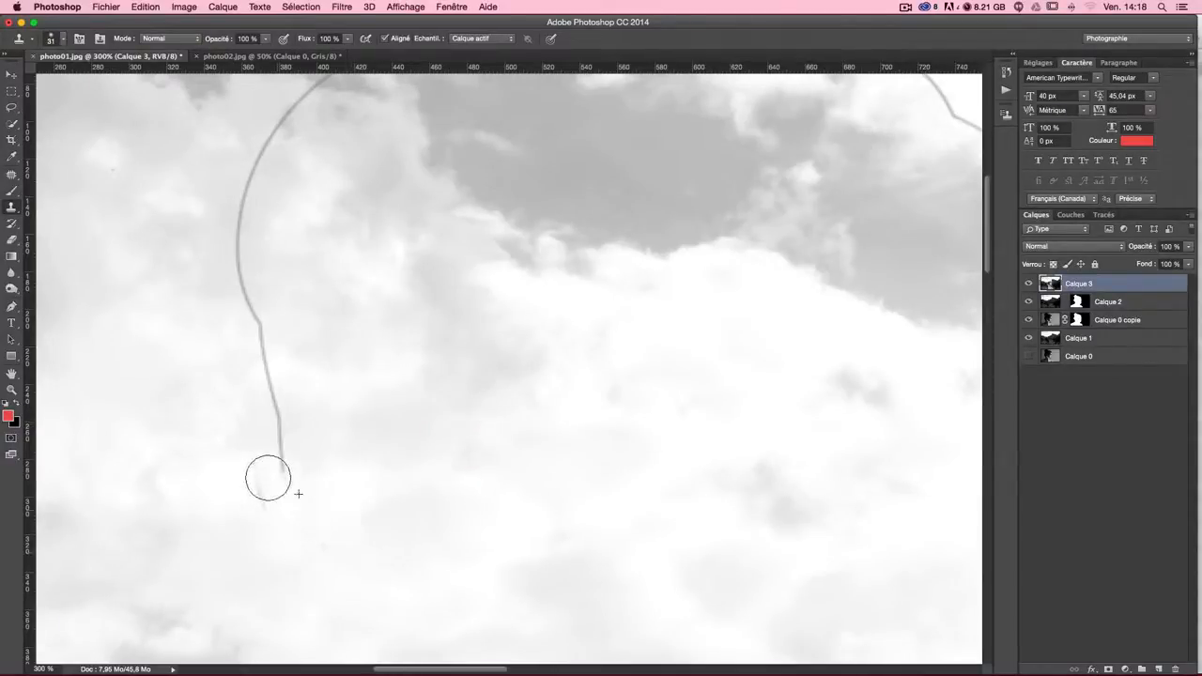
mouse_move(263, 477)
left_mouse_down()
mouse_move(319, 544)
mouse_move(287, 448)
mouse_move(301, 410)
mouse_move(279, 423)
mouse_move(281, 436)
mouse_move(272, 366)
mouse_move(260, 370)
mouse_move(249, 256)
mouse_move(242, 291)
mouse_move(238, 238)
mouse_move(235, 252)
mouse_move(257, 204)
left_mouse_up()
key("super+z")
left_click(309, 381, "alt")
left_click(310, 335, "alt")
left_click(281, 250, "alt")
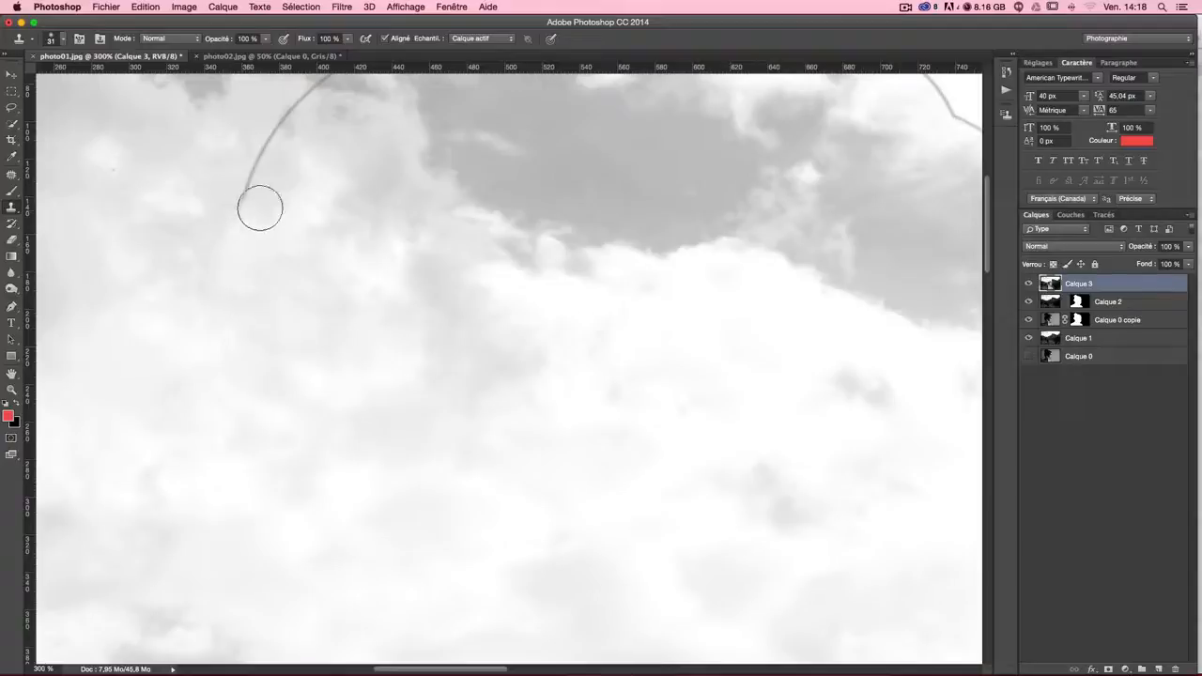
Clone clouds over the curved outline at the upper back of the head, up to the image's top edge
scroll(467, 402, "up", 5)
left_click(293, 526, "alt")
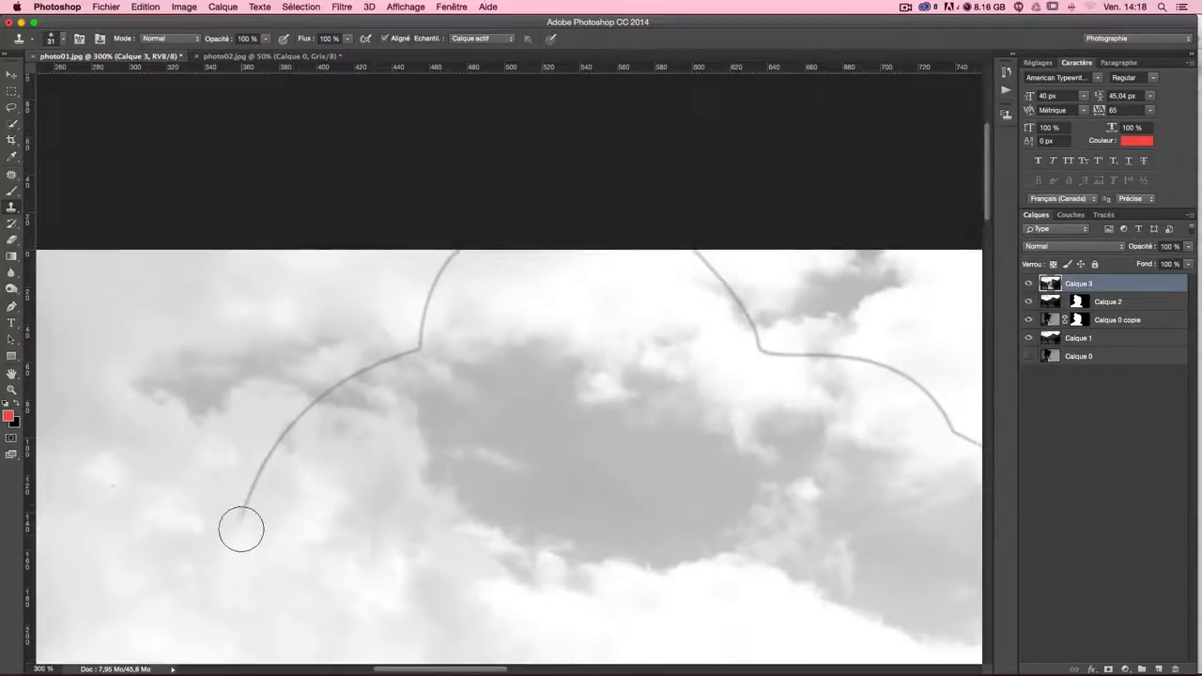
mouse_move(238, 526)
left_mouse_down()
mouse_move(266, 504)
mouse_move(269, 464)
mouse_move(250, 483)
mouse_move(287, 433)
mouse_move(276, 441)
mouse_move(309, 419)
left_mouse_up()
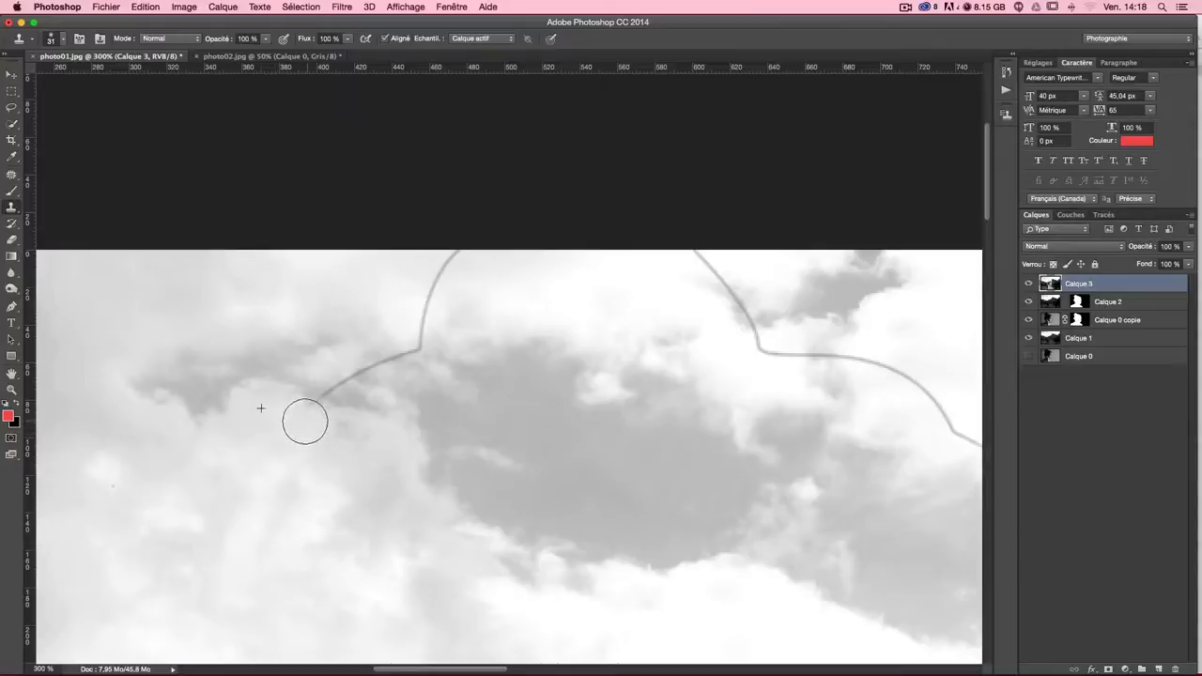
left_click(332, 375, "alt")
mouse_move(314, 391)
left_mouse_down()
mouse_move(322, 428)
mouse_move(327, 388)
mouse_move(368, 350)
mouse_move(310, 407)
mouse_move(326, 429)
mouse_move(381, 355)
mouse_move(333, 440)
mouse_move(383, 352)
mouse_move(414, 341)
mouse_move(422, 357)
mouse_move(457, 264)
left_mouse_up()
left_click(397, 451, "alt")
left_click(340, 317, "alt")
left_click(378, 312, "alt")
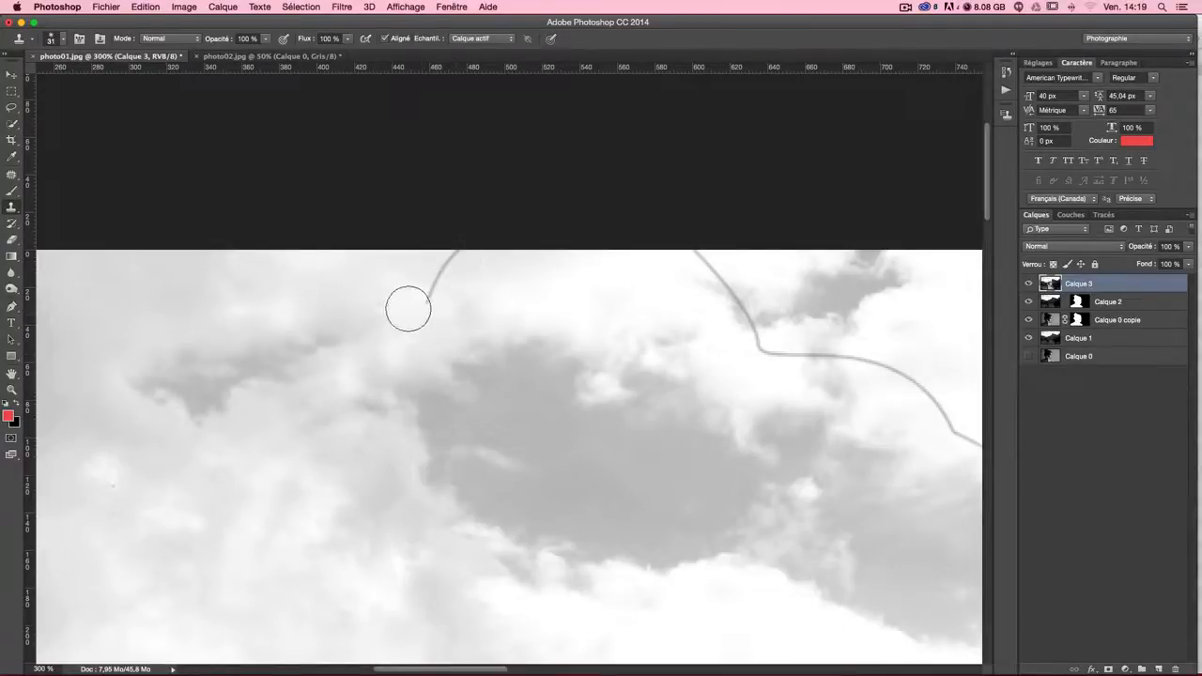
mouse_move(407, 304)
left_mouse_down()
mouse_move(461, 252)
mouse_move(445, 269)
mouse_move(452, 257)
left_mouse_up()
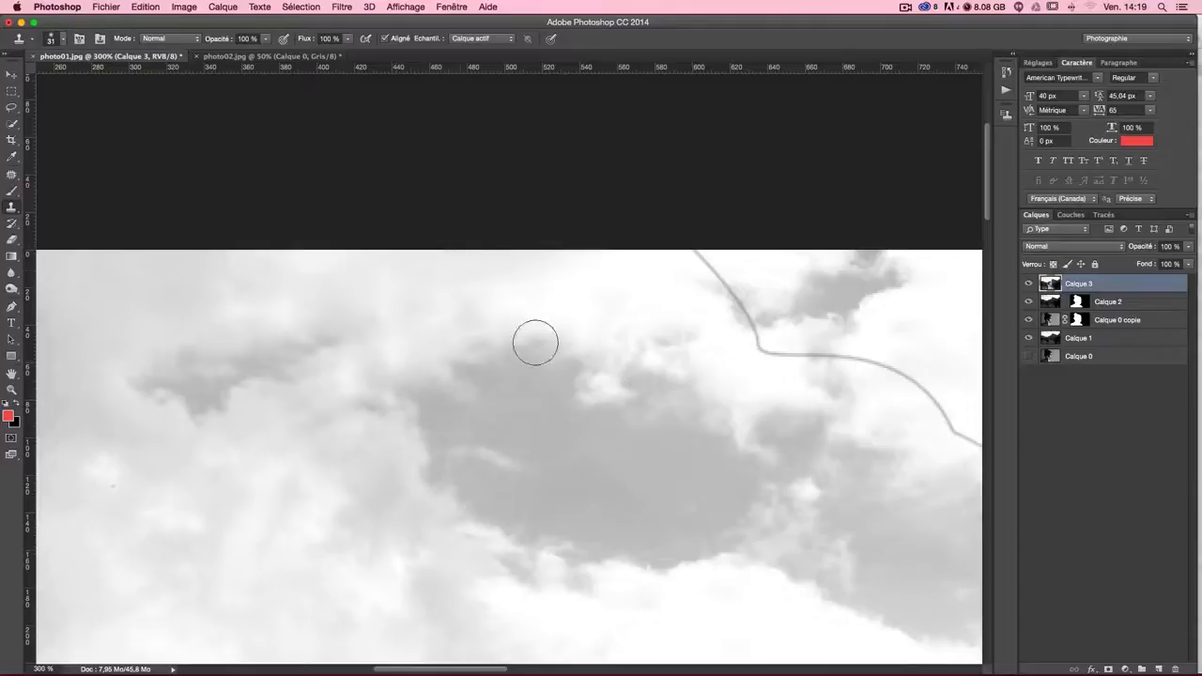
Clone nearby clouds over the head outline at the front of the crown, from the image's top edge past its first bend
scroll(532, 341, "right", 5)
scroll(532, 342, "down", 2)
mouse_move(477, 178)
left_mouse_down()
mouse_move(477, 216)
mouse_move(558, 309)
mouse_move(660, 299)
left_mouse_up()
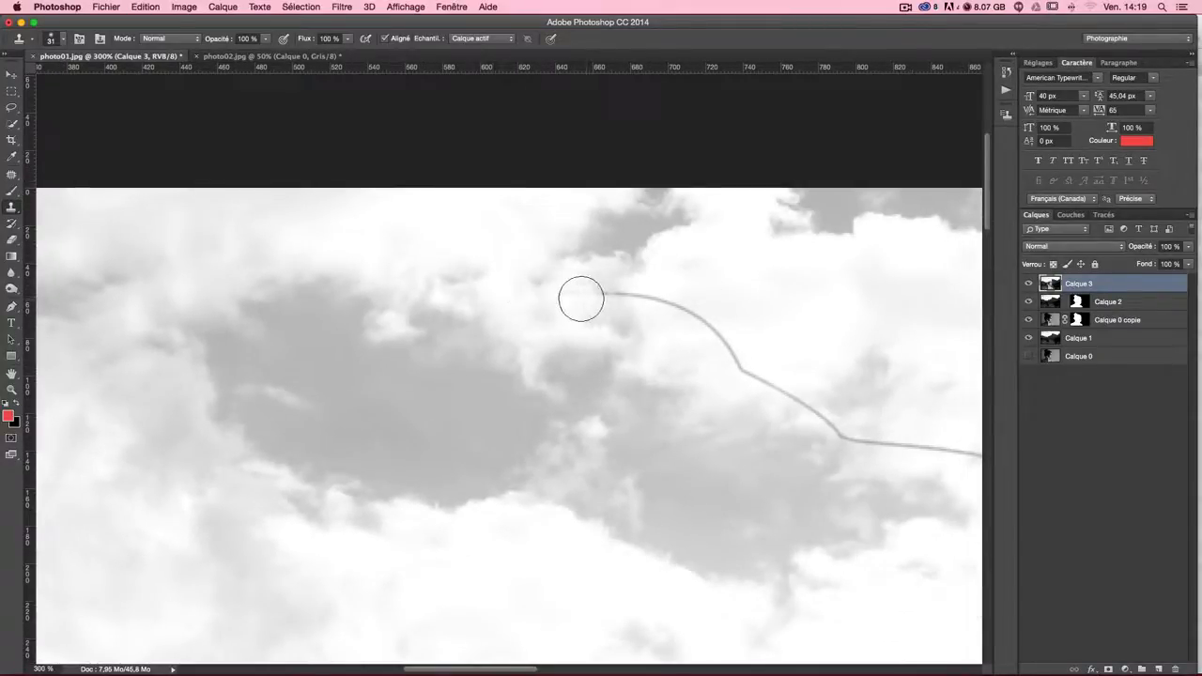
left_click(675, 281, "alt")
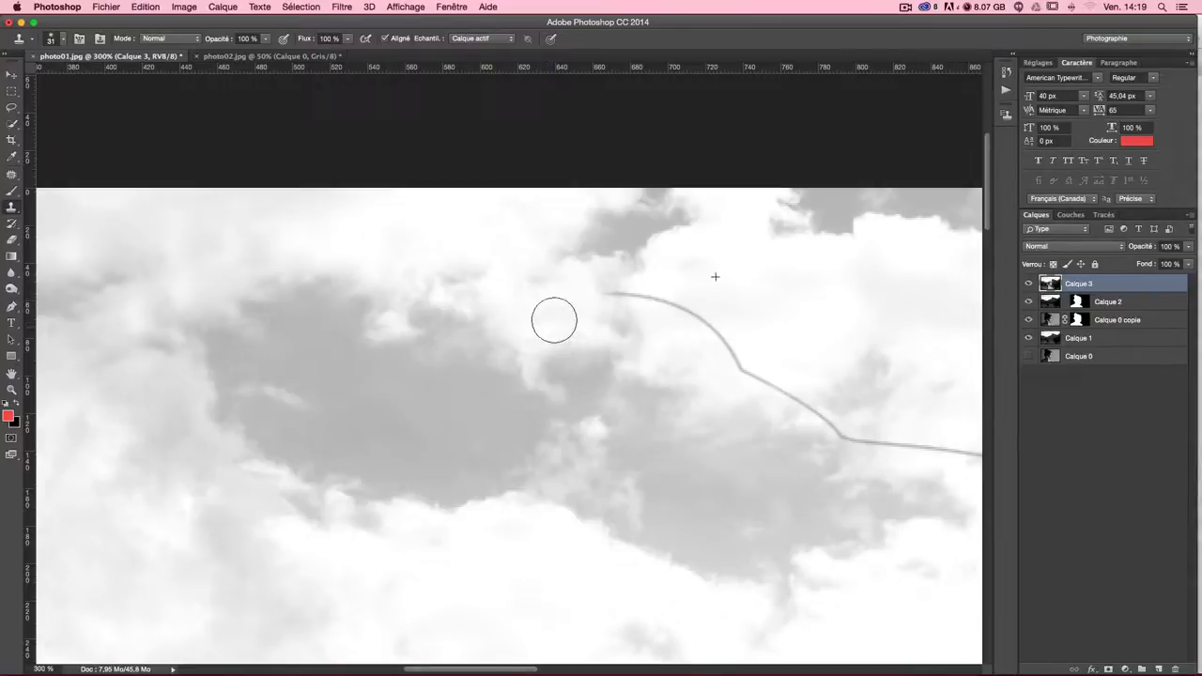
left_click(678, 285, "alt")
left_click_drag(626, 287, 603, 289)
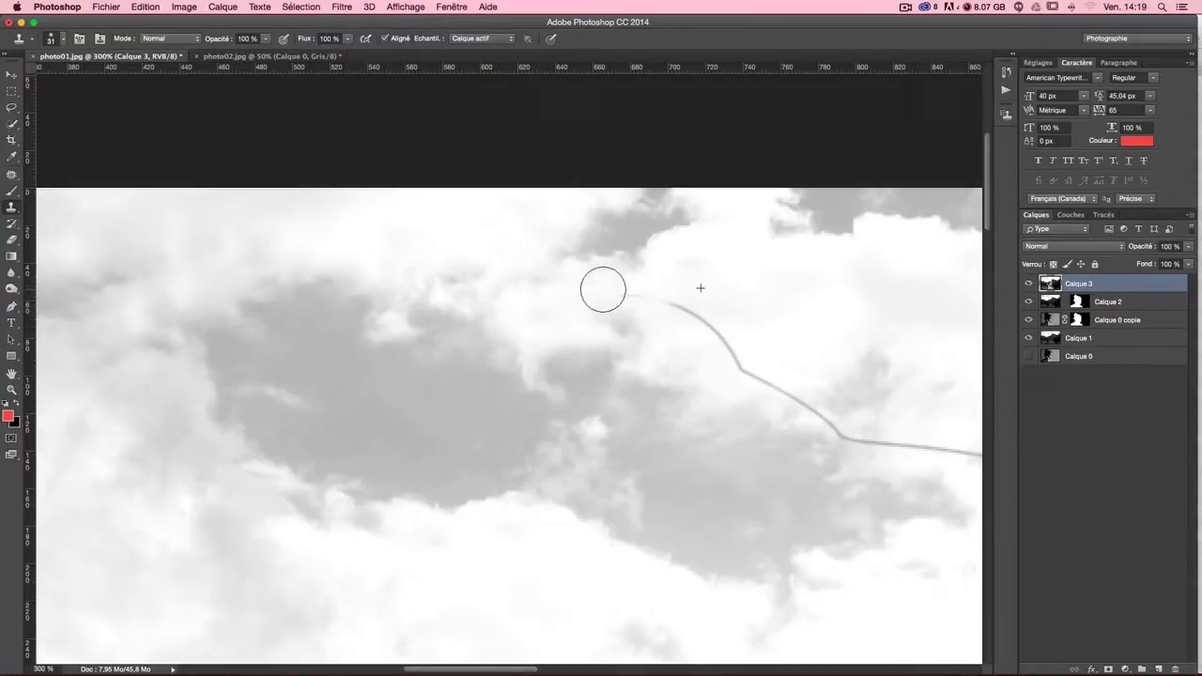
left_click(527, 309, "alt")
left_click(601, 319)
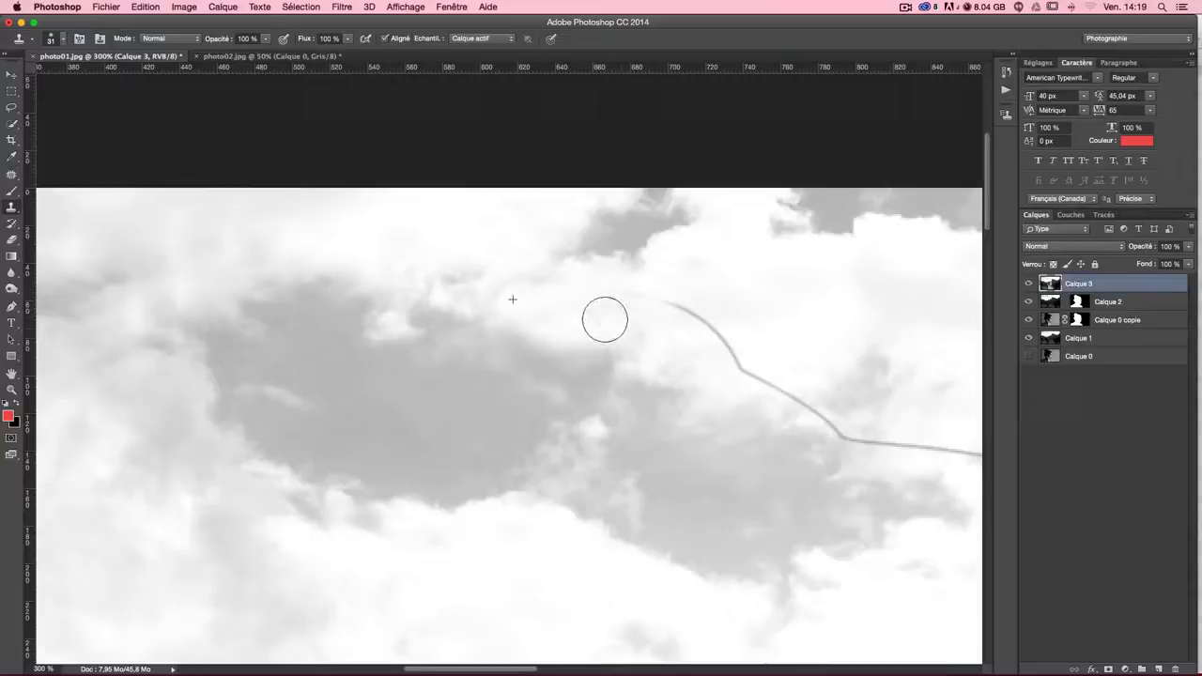
Clone cloud texture over the descending outline up to and just past its second sharp bend
left_click_drag(717, 379, 565, 341)
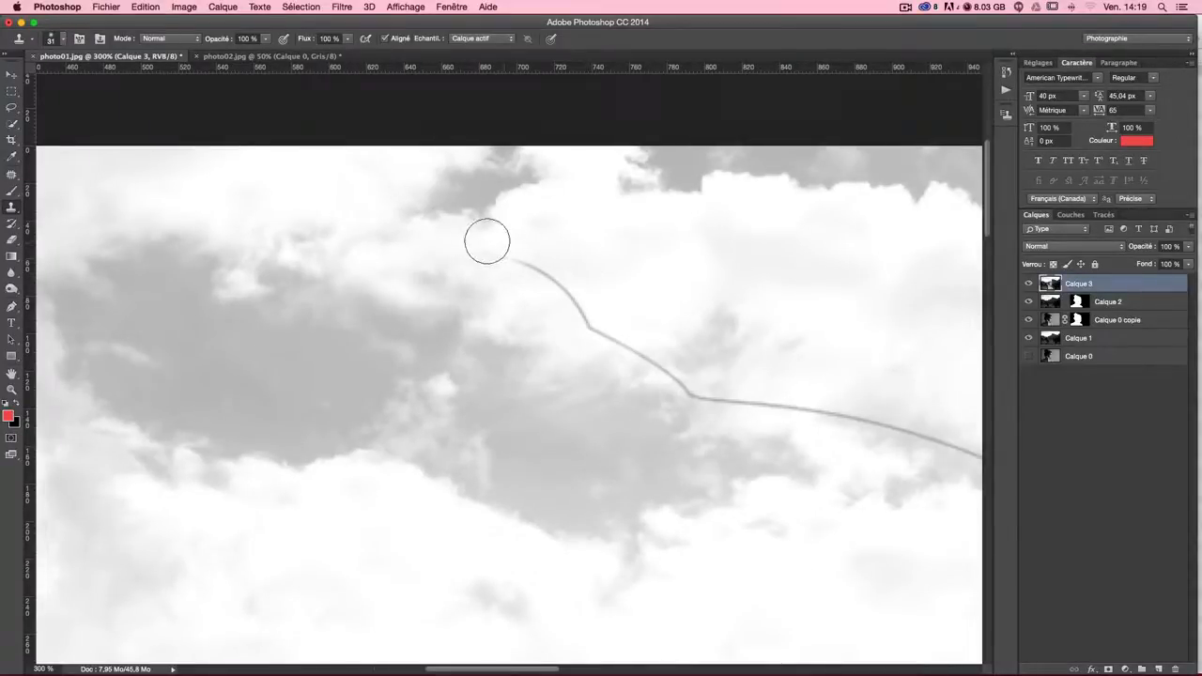
mouse_move(497, 253)
left_mouse_down()
mouse_move(606, 316)
mouse_move(557, 275)
mouse_move(407, 236)
left_mouse_up()
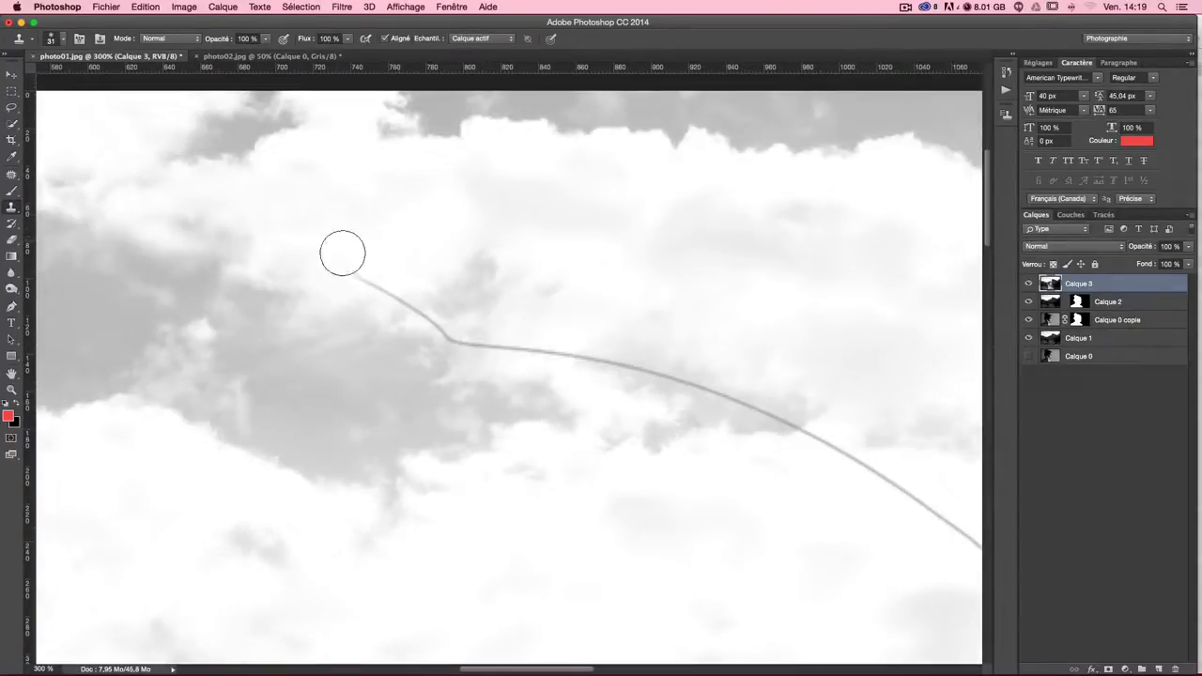
mouse_move(341, 253)
left_mouse_down()
mouse_move(405, 283)
mouse_move(352, 276)
left_mouse_up()
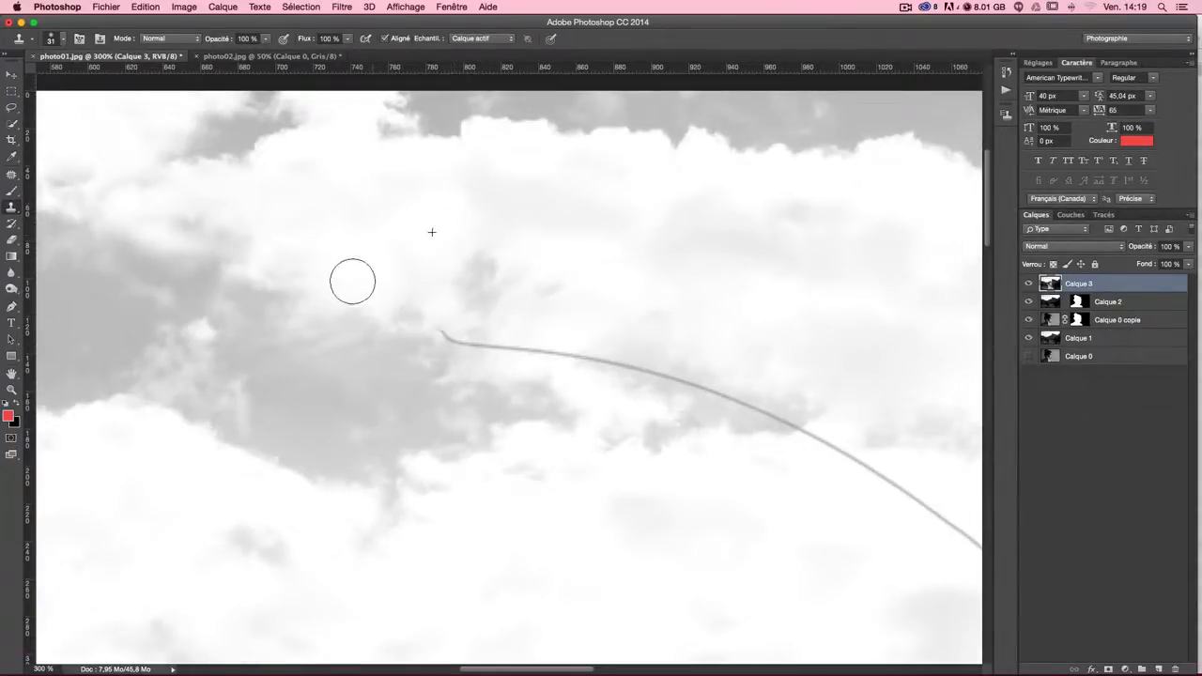
left_click(522, 293, "alt")
left_click_drag(438, 328, 572, 344)
Clone sky over the upper part of the long arc leading toward the rocky peak, resampling clouds beside it
left_click_drag(633, 295, 426, 220)
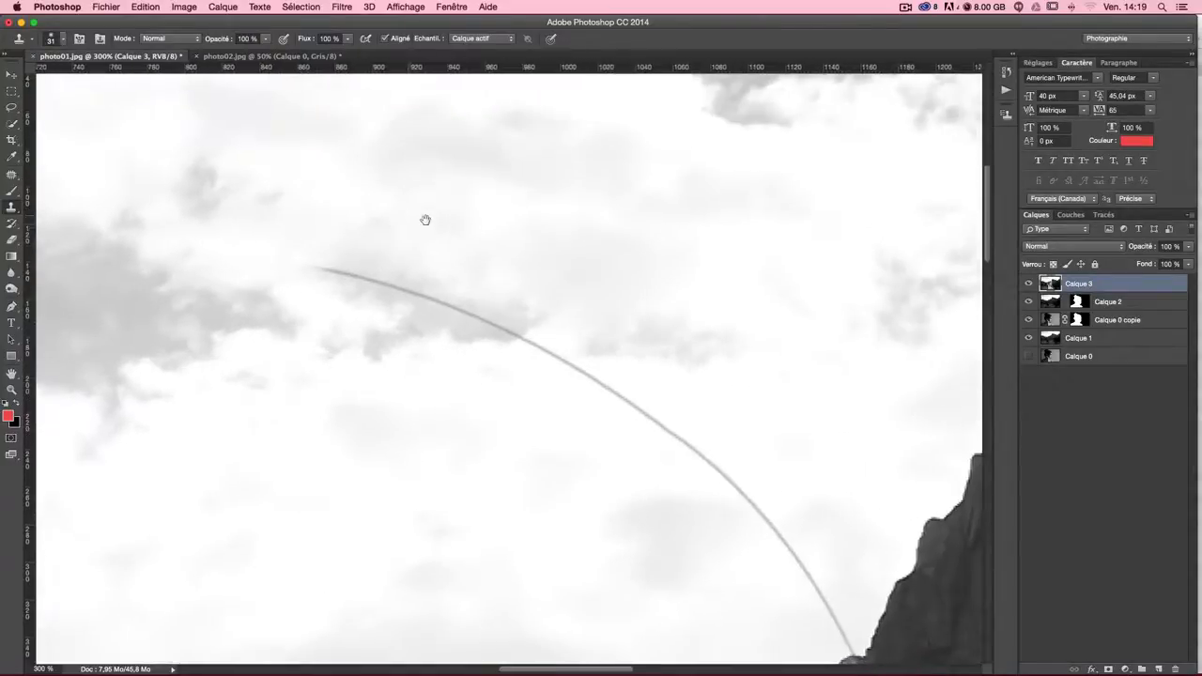
left_click(252, 218, "alt")
mouse_move(284, 261)
left_mouse_down()
mouse_move(315, 275)
mouse_move(403, 277)
mouse_move(543, 346)
mouse_move(590, 368)
left_mouse_up()
left_click(555, 274, "alt")
Continue cloning sky along the lower part of the arc until close to the rock at the forehead
left_click_drag(681, 377, 427, 246)
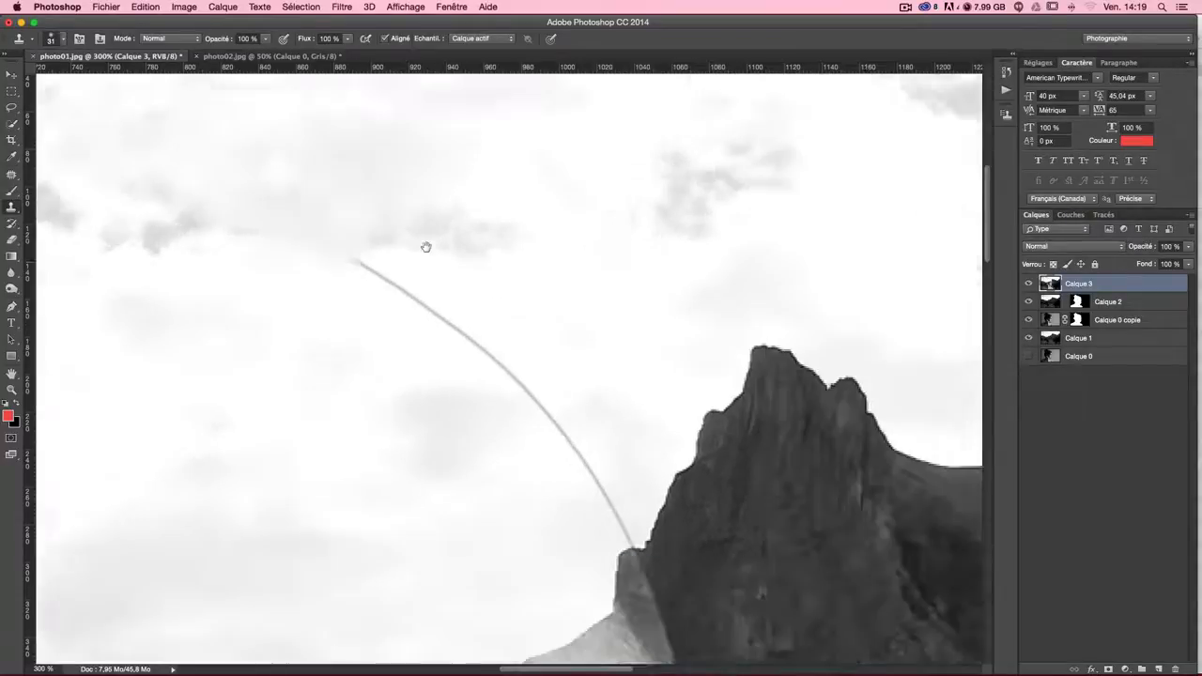
left_click(295, 258, "alt")
left_click_drag(330, 255, 488, 360)
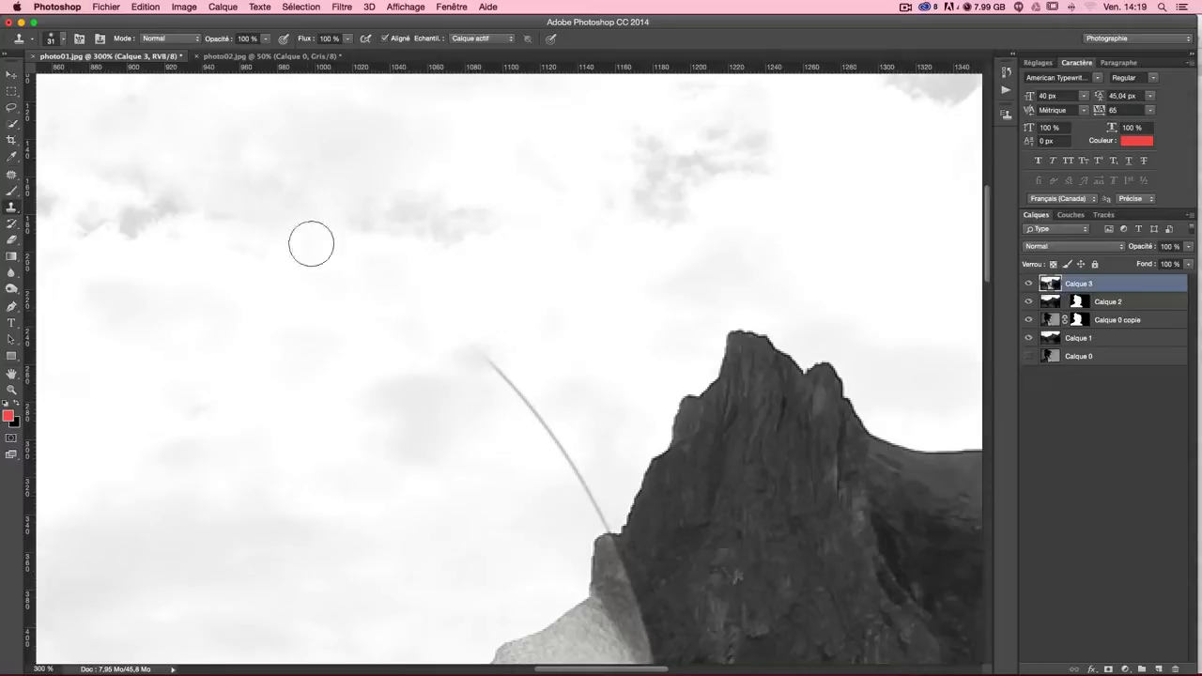
left_click_drag(404, 357, 383, 292)
left_click(366, 220, "alt")
mouse_move(399, 201)
left_mouse_down()
mouse_move(428, 222)
mouse_move(419, 235)
mouse_move(467, 274)
mouse_move(413, 227)
left_mouse_up()
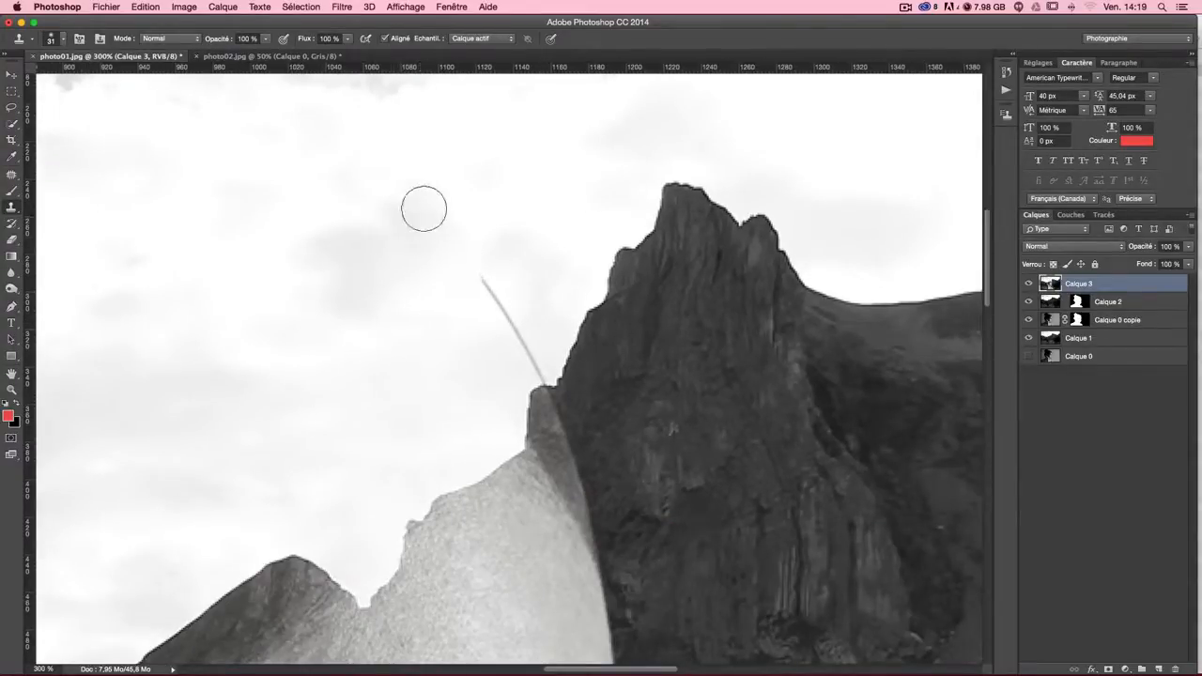
left_click_drag(460, 274, 505, 317)
Reduce the clone brush to 5 px and remove the last outline fragment where the sky meets the rock
left_click_drag(470, 368, 450, 372, "ctrl+alt")
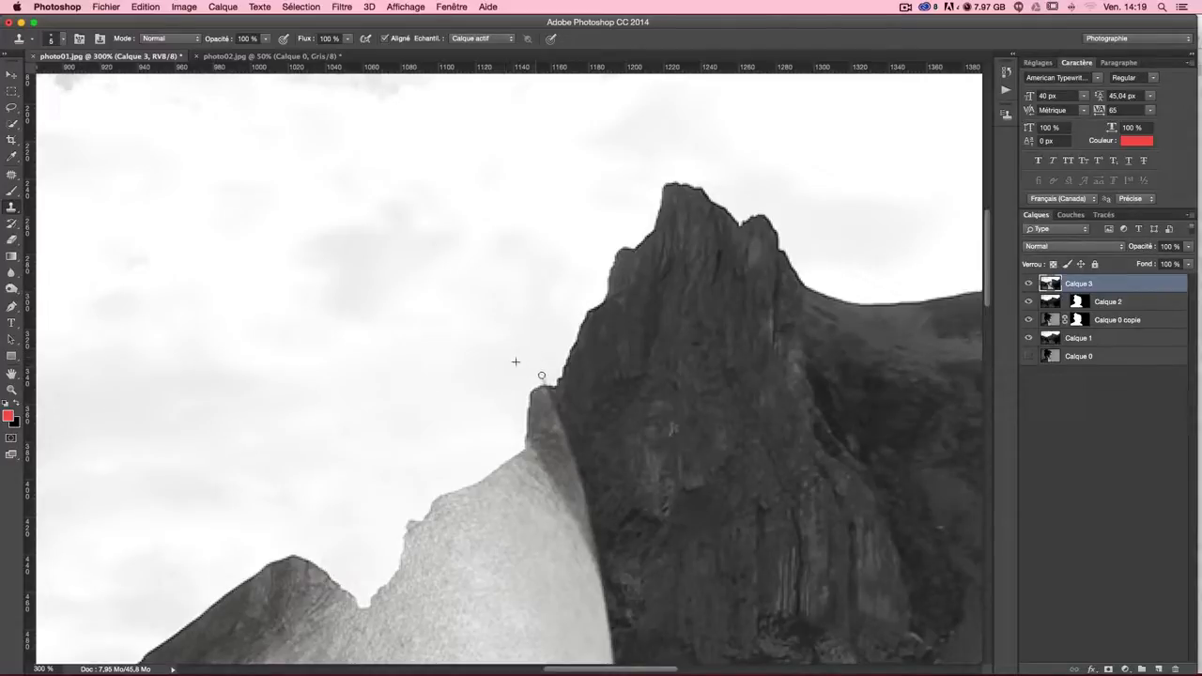
key("super+minus")
key("super+minus")
key("super+minus")
key("super+minus")
key("super+plus")
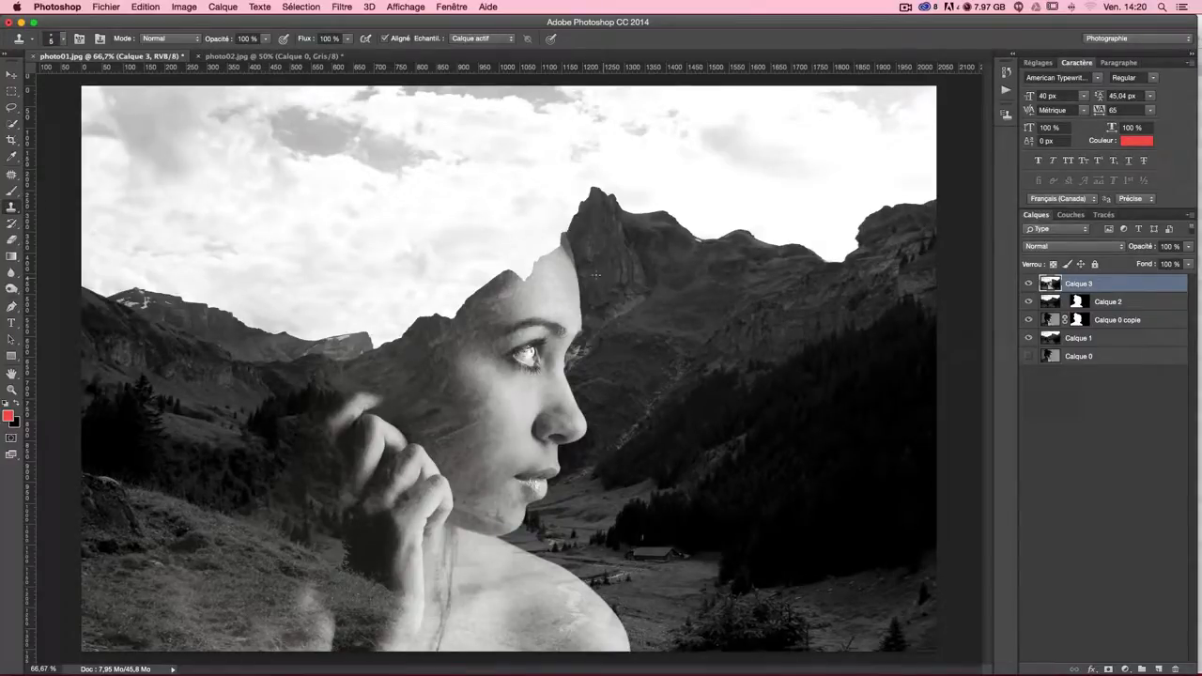
Apply a Camera Raw filter to Calque 3 with Exposition +0,40, Contraste +15, Tons clairs -43, Tons foncés +8 and Clarté +17
left_click(341, 7)
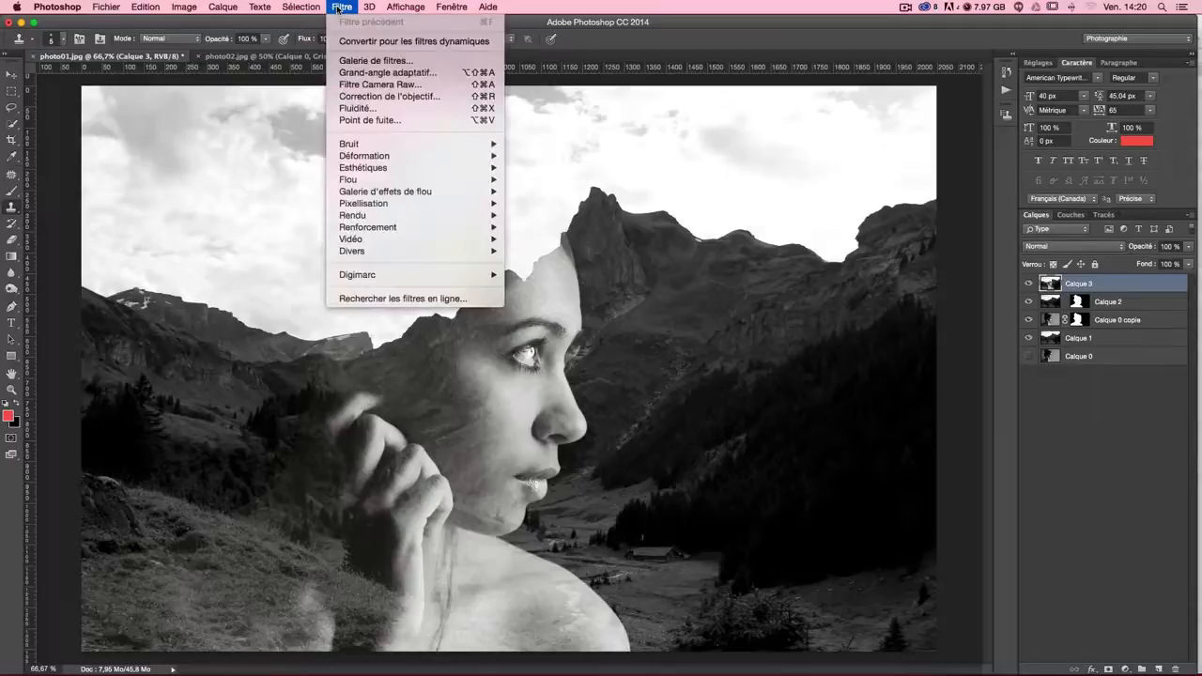
left_click(378, 85)
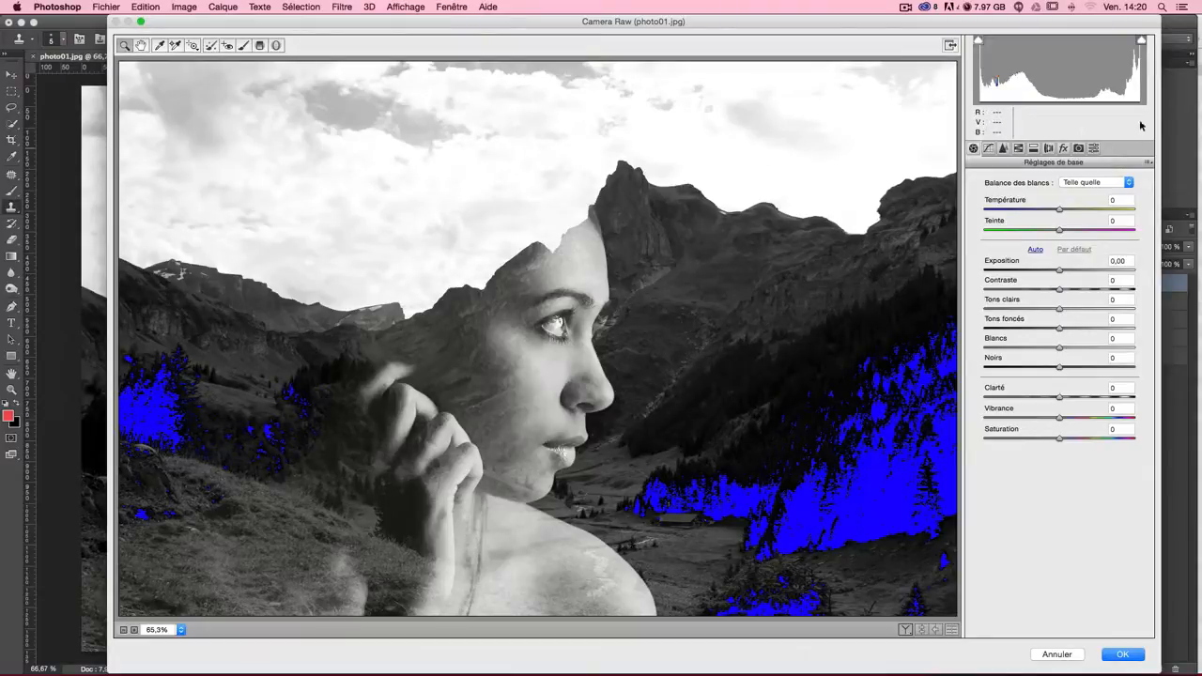
left_click_drag(1060, 272, 1066, 273)
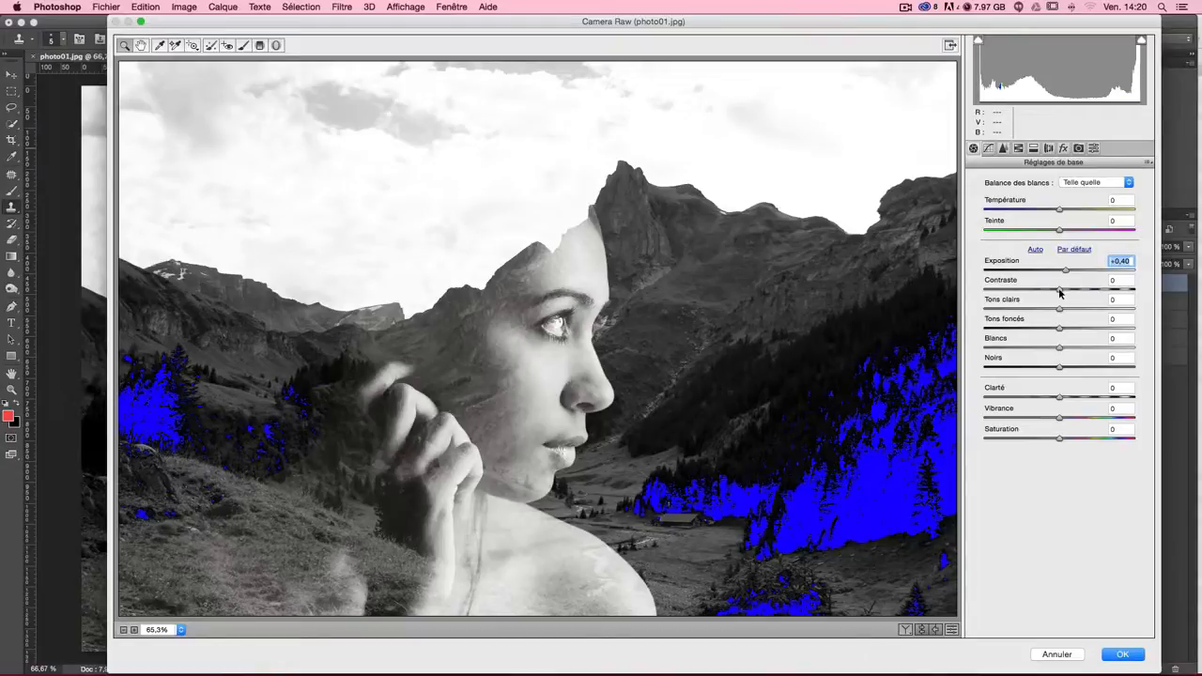
left_click_drag(1060, 293, 1067, 331)
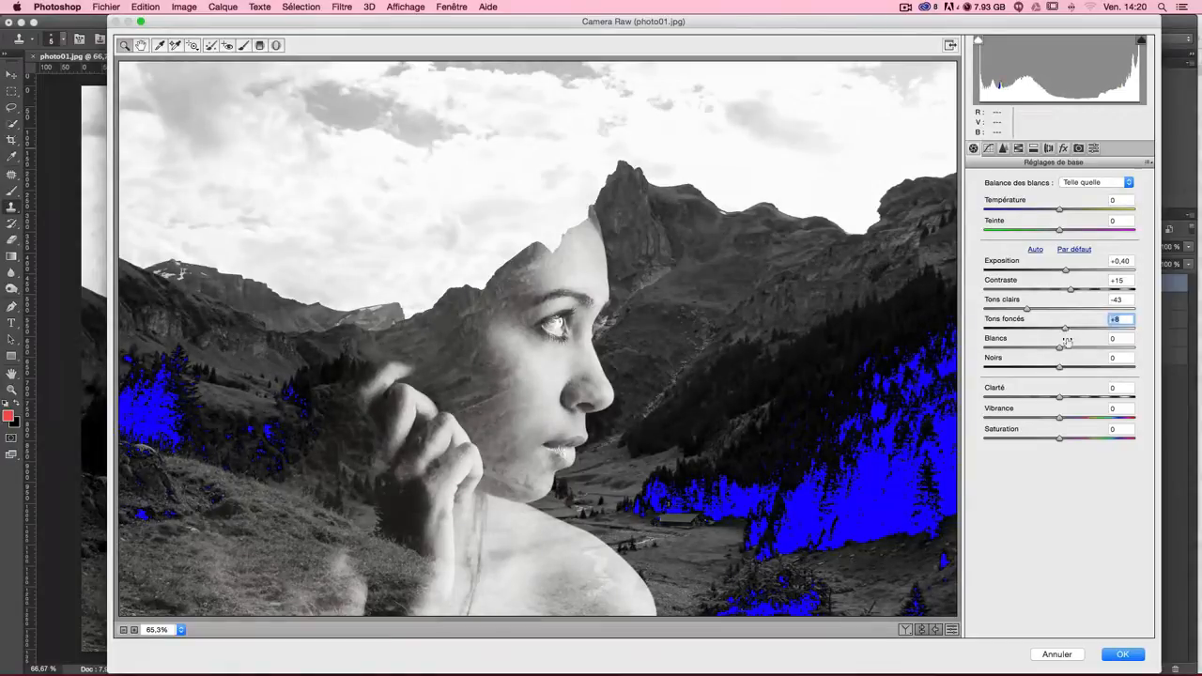
left_click_drag(1062, 399, 1076, 400)
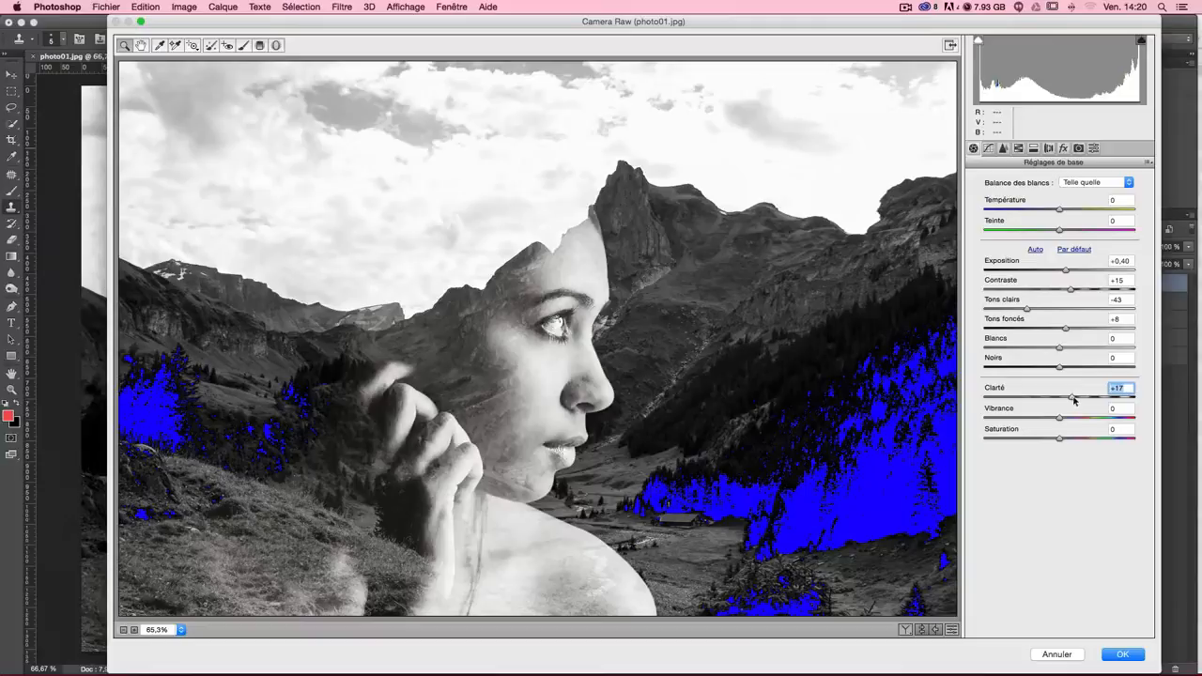
left_click(1123, 655)
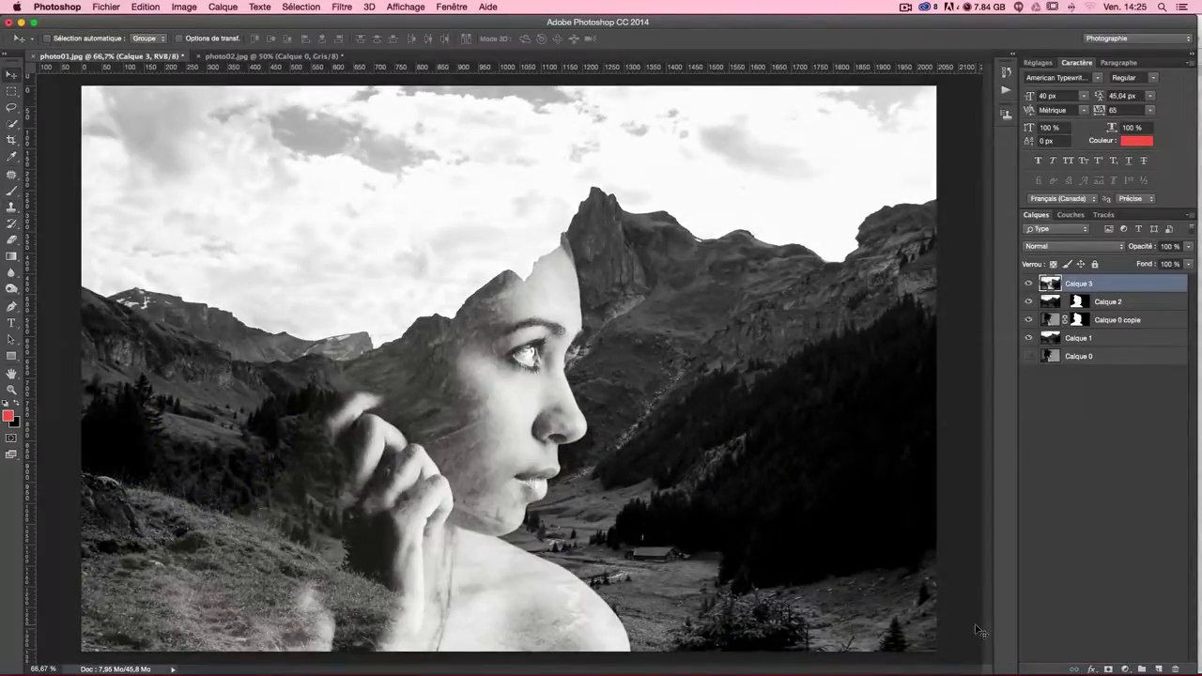
Reopen the Camera Raw filter and split-tone the highlights with Teinte 51 and Saturation 35
left_click(342, 7)
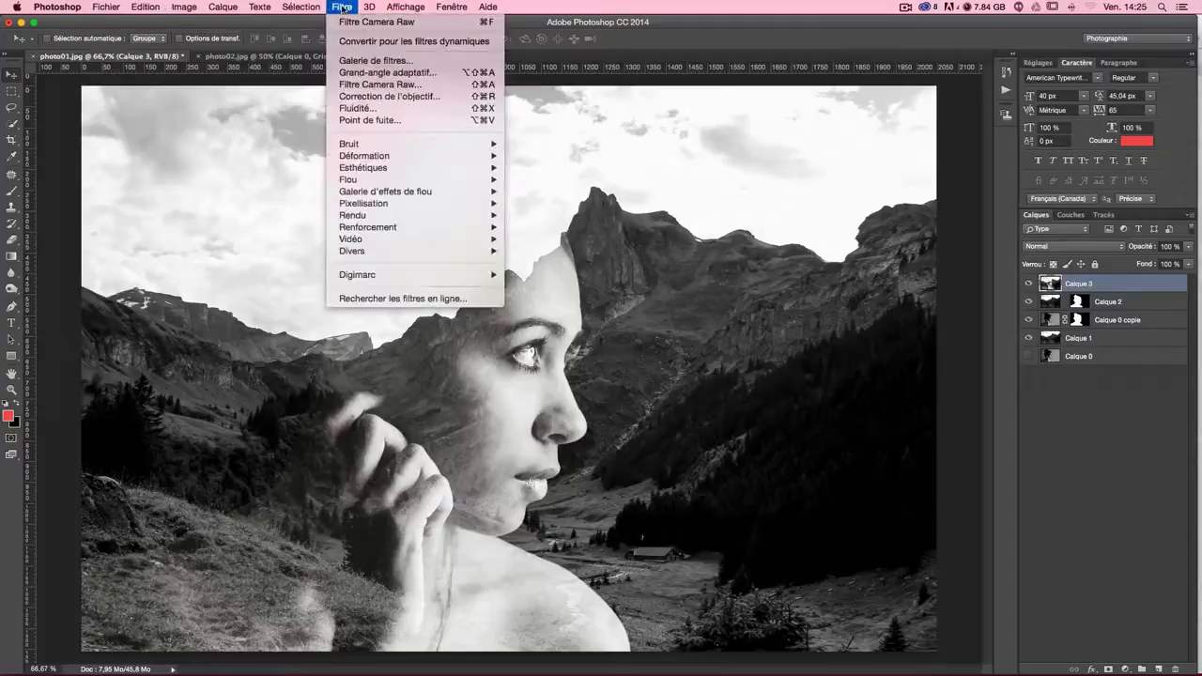
left_click(385, 96)
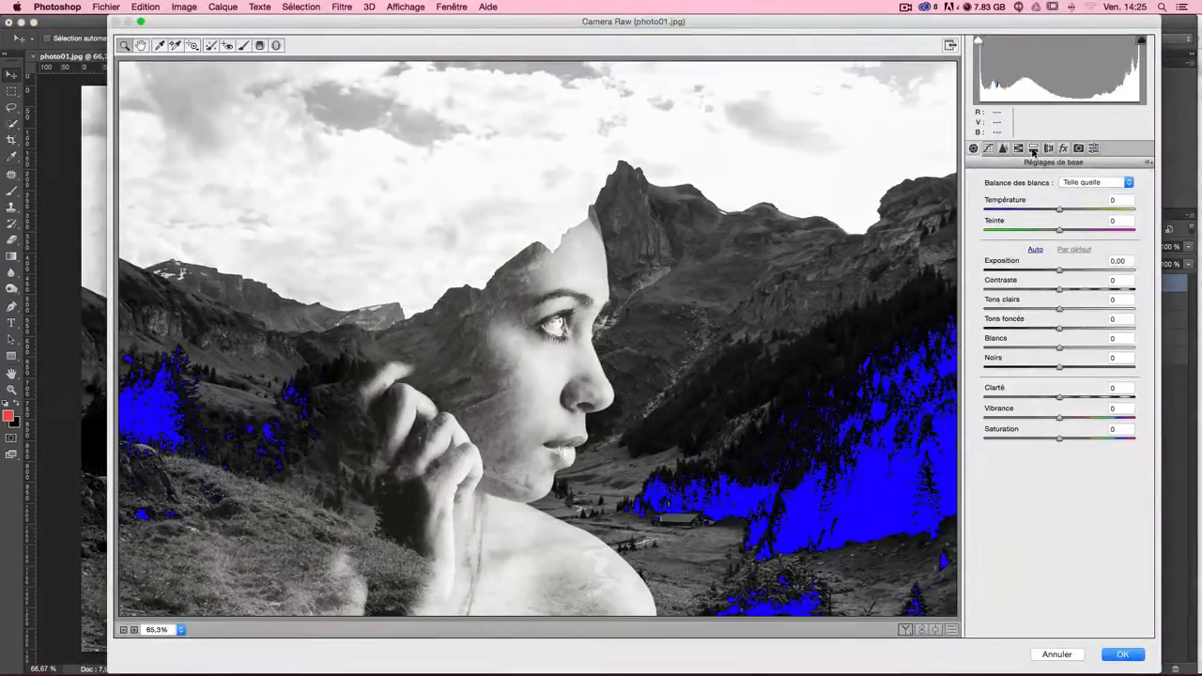
left_click(1033, 149)
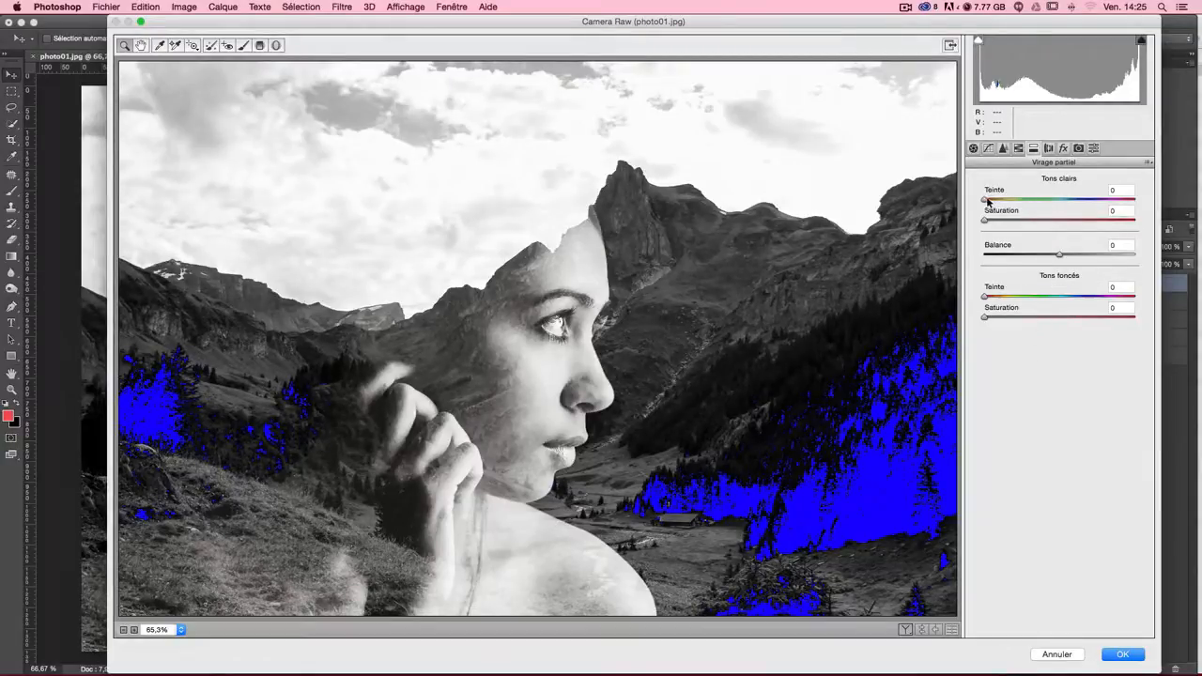
left_click_drag(987, 203, 1006, 204)
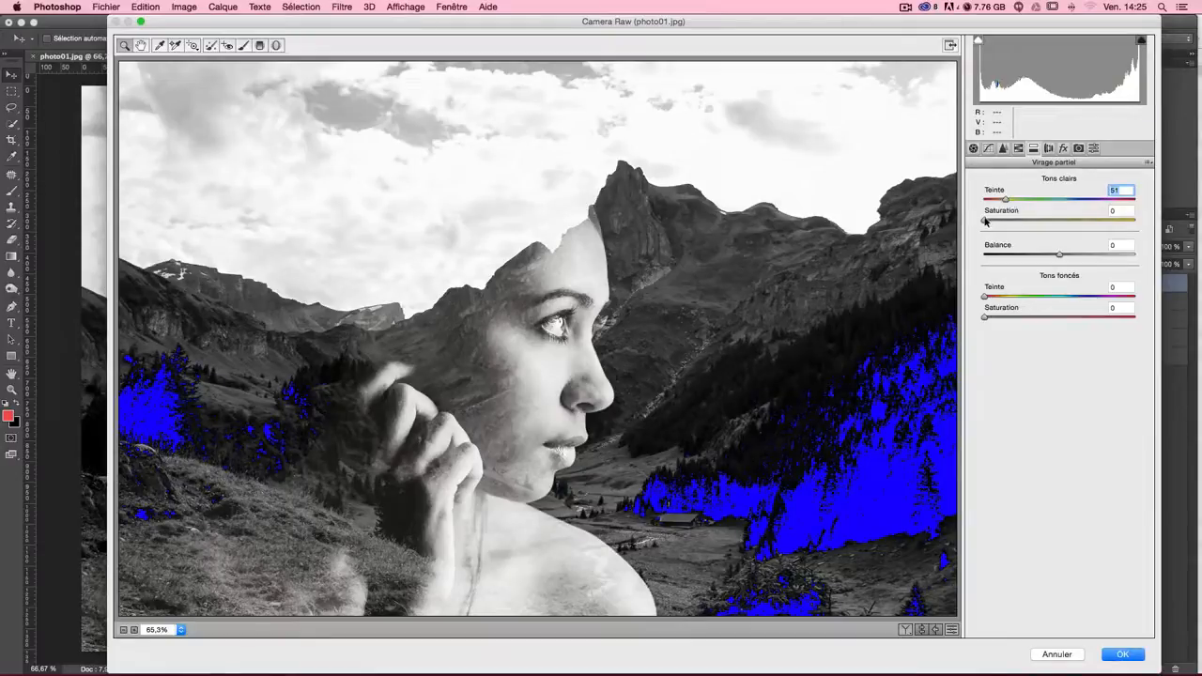
left_click_drag(986, 222, 1038, 224)
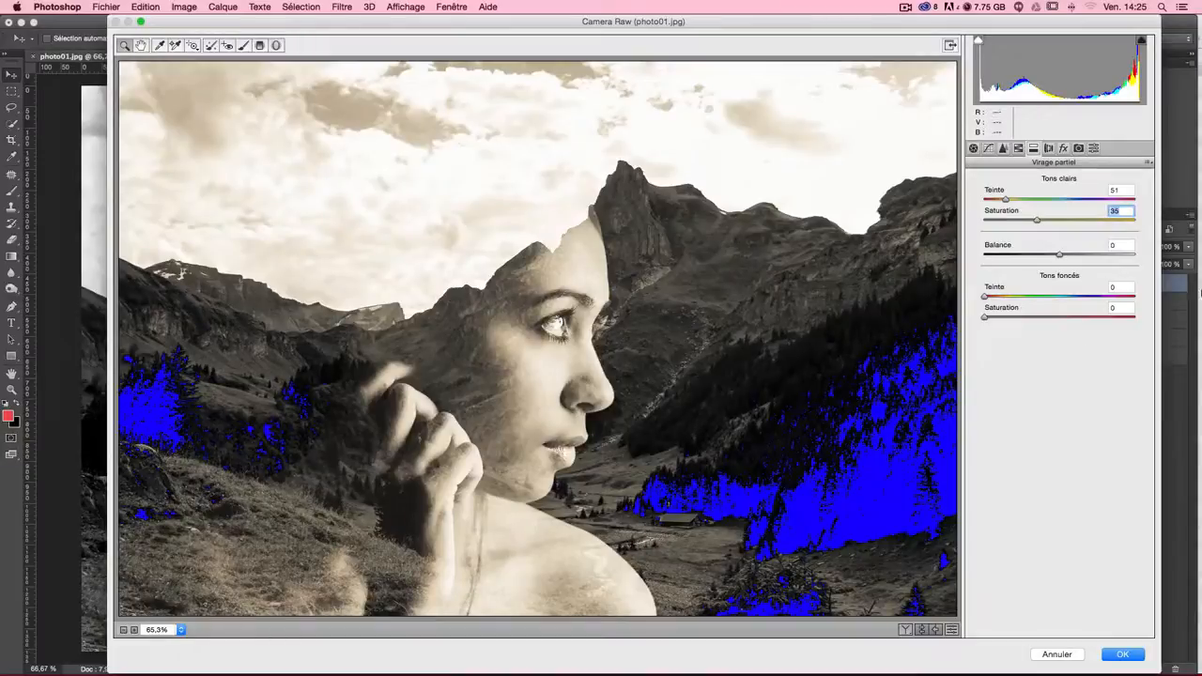
Split-tone the shadows with Teinte 215 and Saturation 47, set Balance to -16, and apply the filter
left_click_drag(989, 298, 1081, 303)
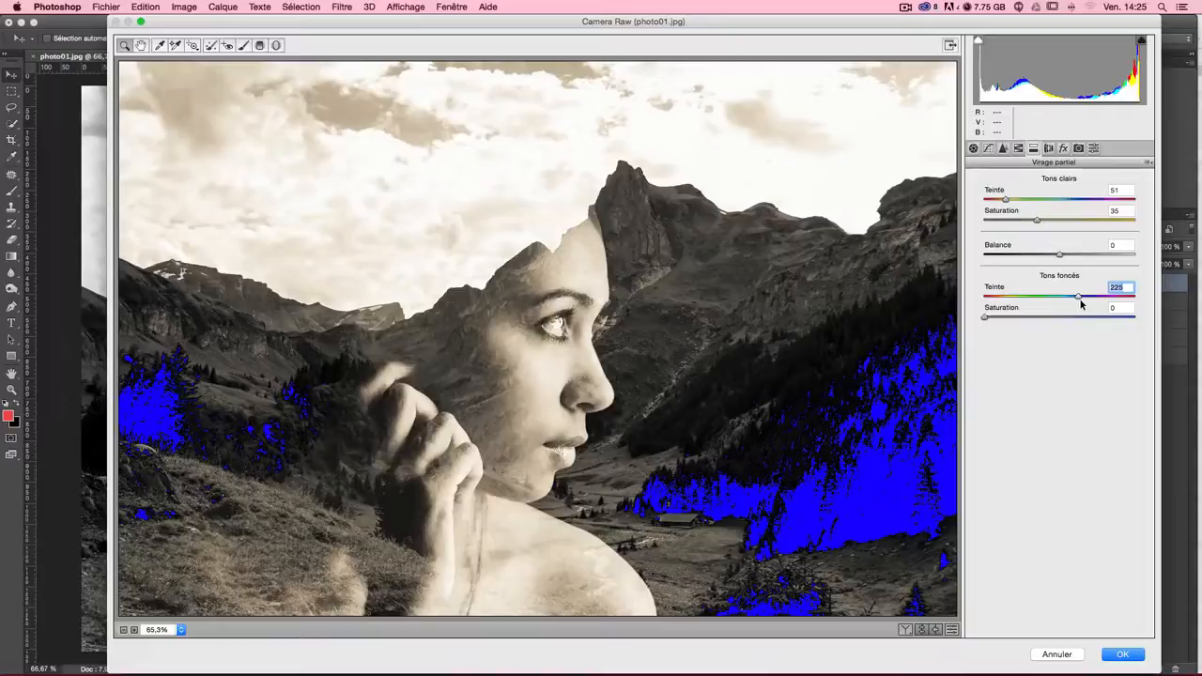
left_click_drag(1082, 303, 1077, 303)
left_click_drag(986, 318, 1057, 321)
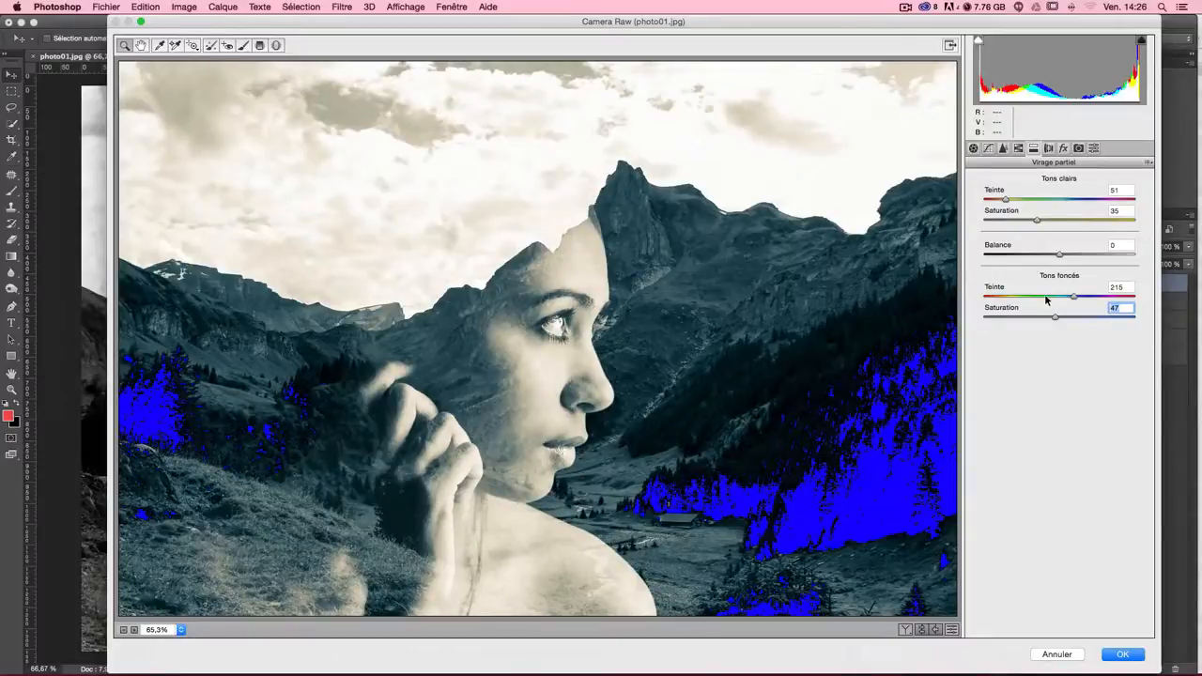
left_click_drag(1060, 256, 1153, 256)
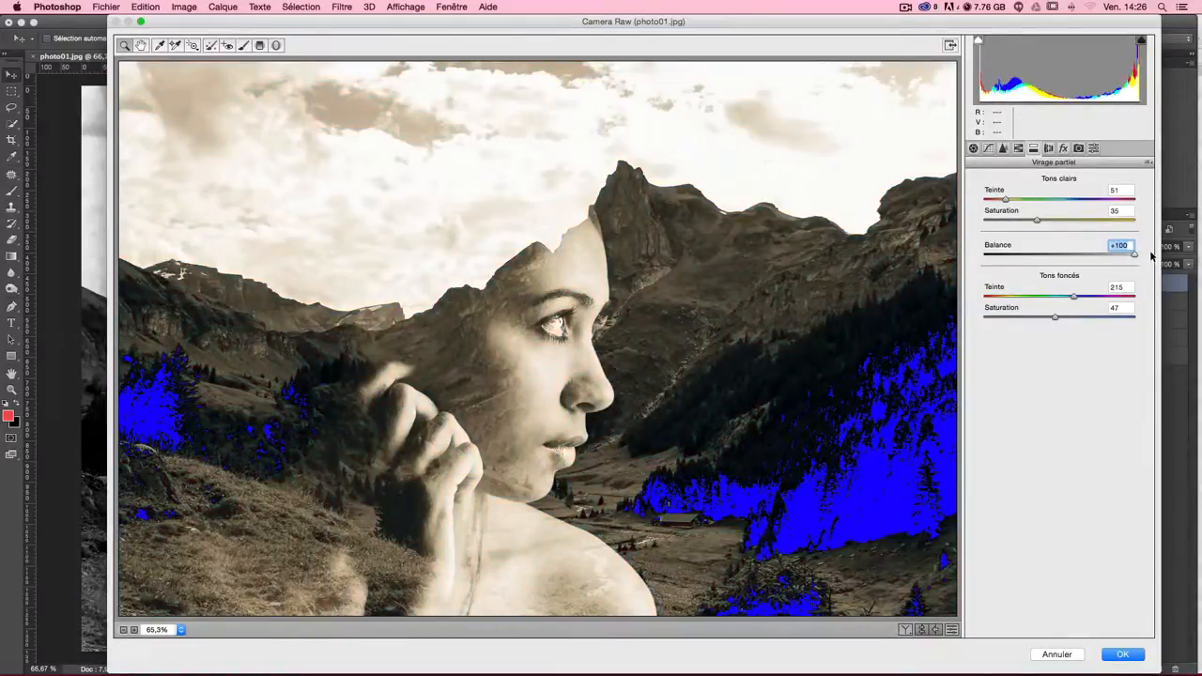
left_click_drag(1146, 255, 1045, 260)
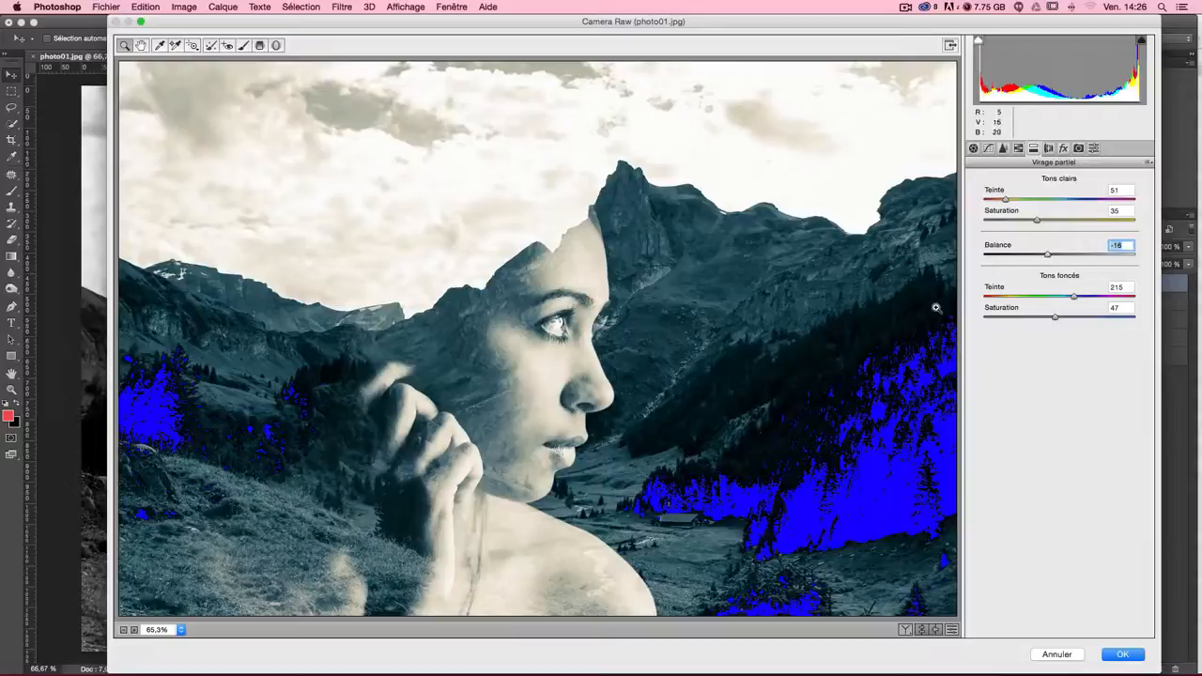
left_click(1123, 654)
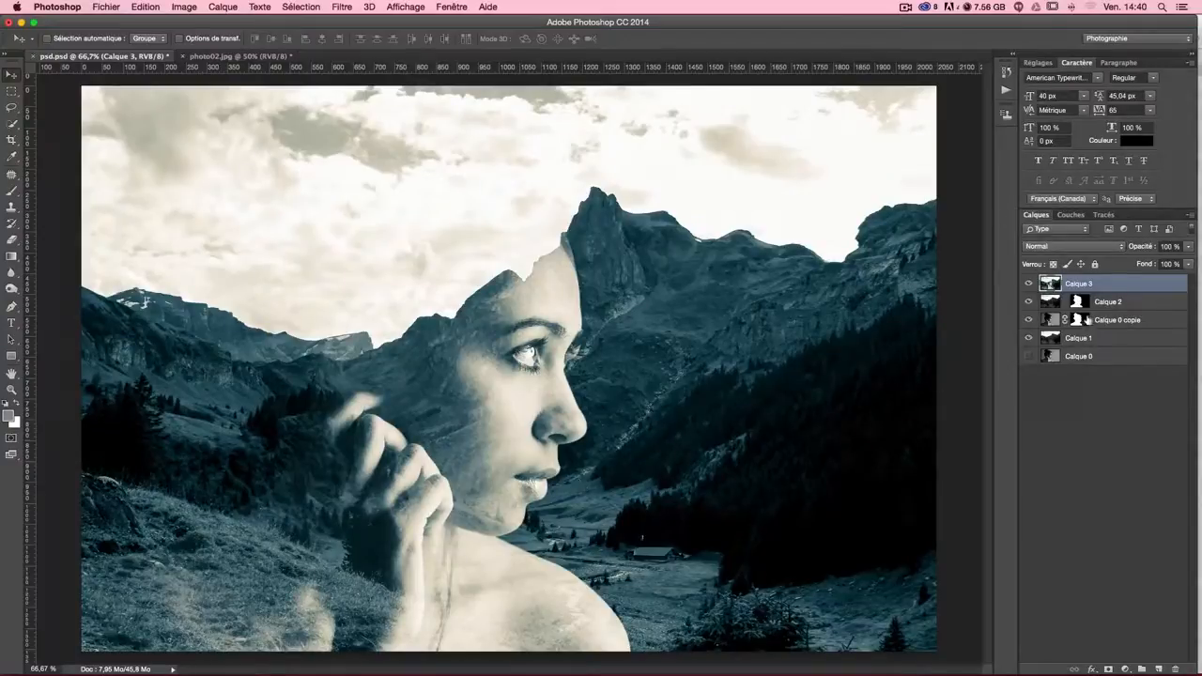
Hide Calque 3 and lower the opacity of Calque 1 to 70 %
left_click(1028, 284)
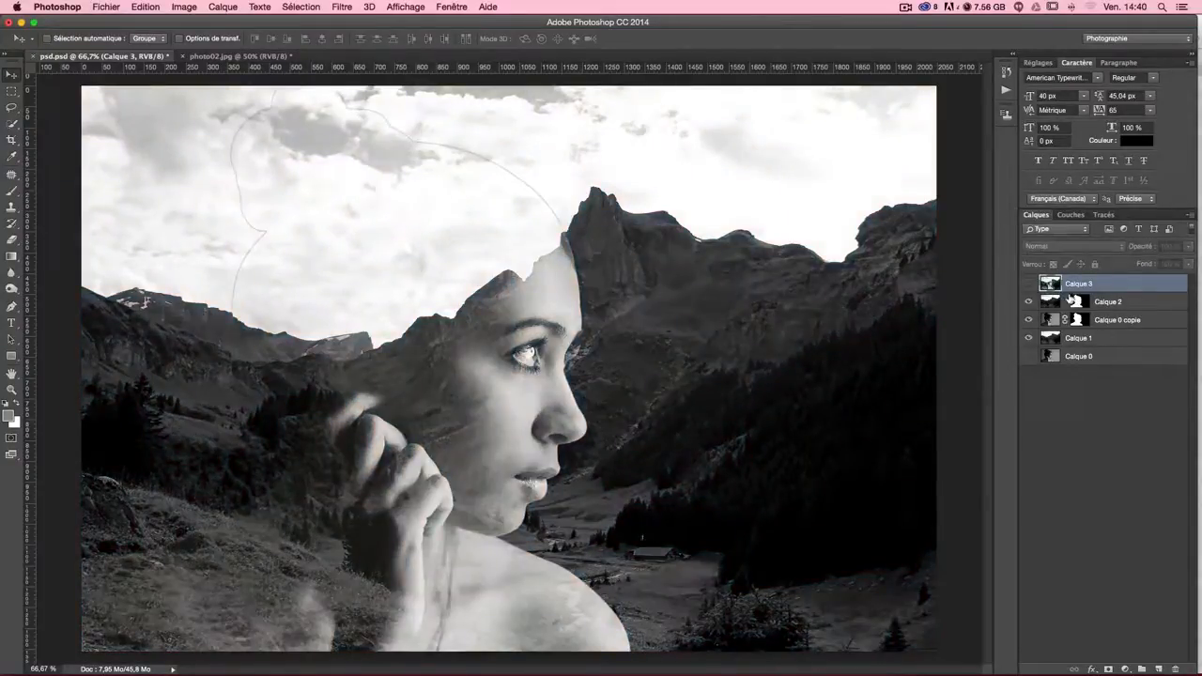
left_click(1108, 305)
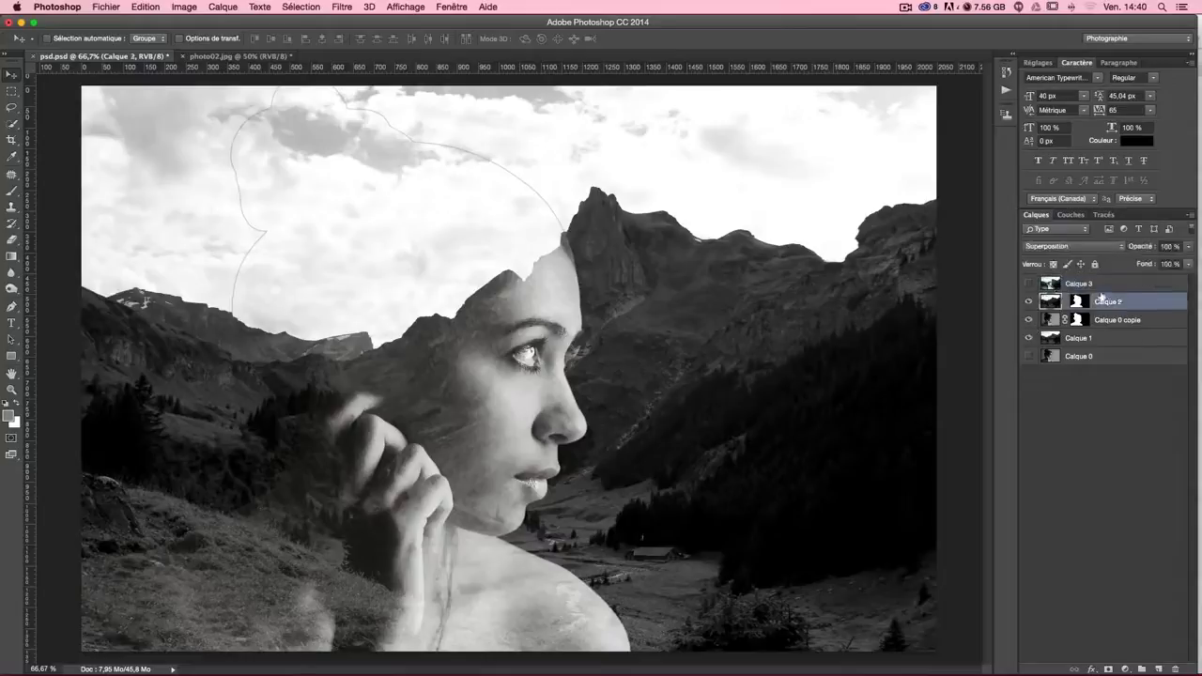
left_click(1103, 342)
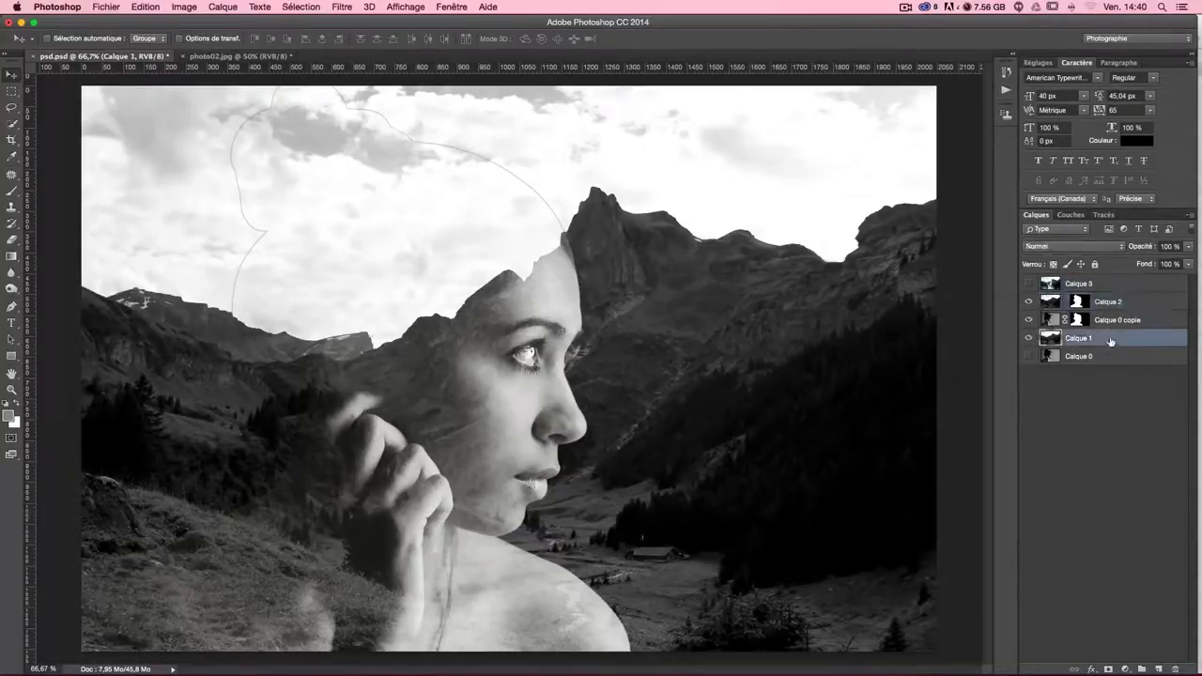
left_click(1188, 247)
left_click_drag(1182, 260, 1171, 260)
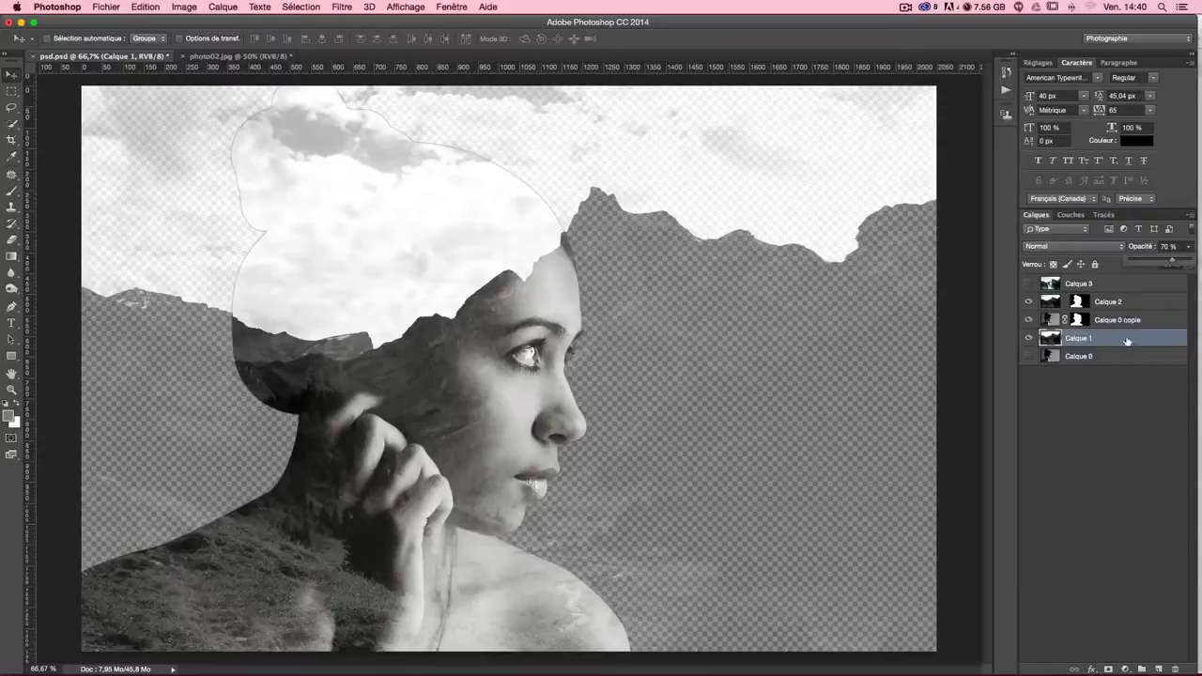
Add a new empty layer directly above Calque 0 and beneath Calque 1
left_click(1127, 343)
left_click(1112, 357)
left_click(1158, 668)
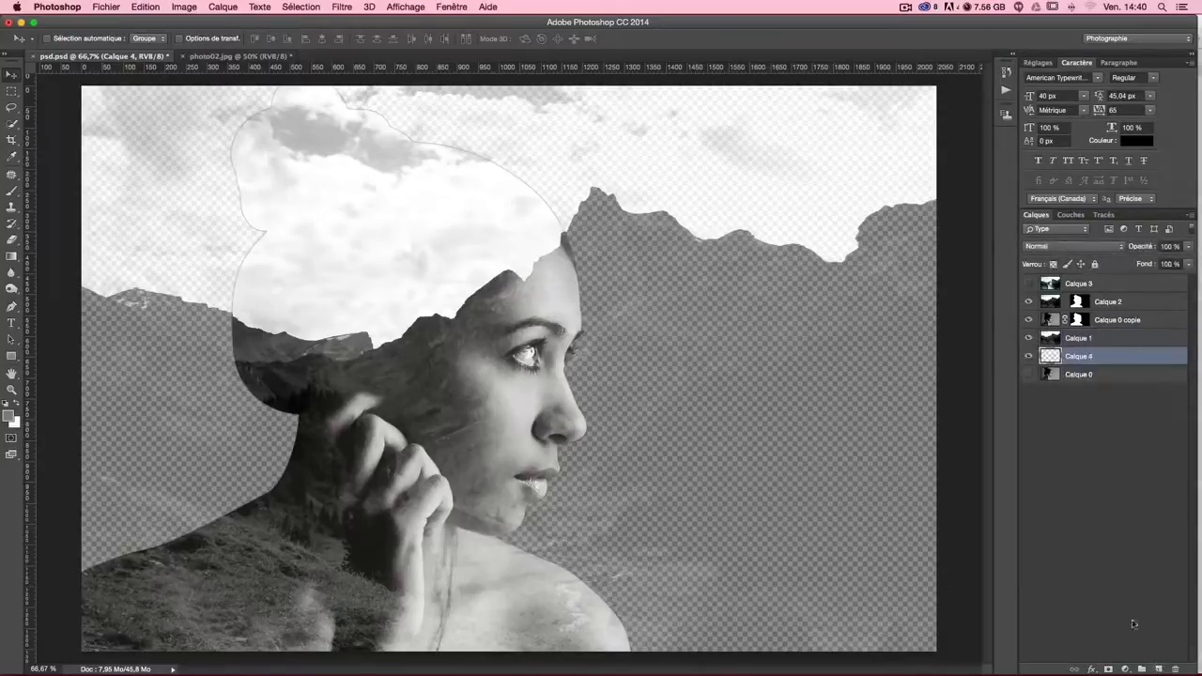
Fill Calque 4 with a dark grey foreground colour sampled around the woman's eye
left_click(8, 418)
left_click_drag(469, 403, 516, 359)
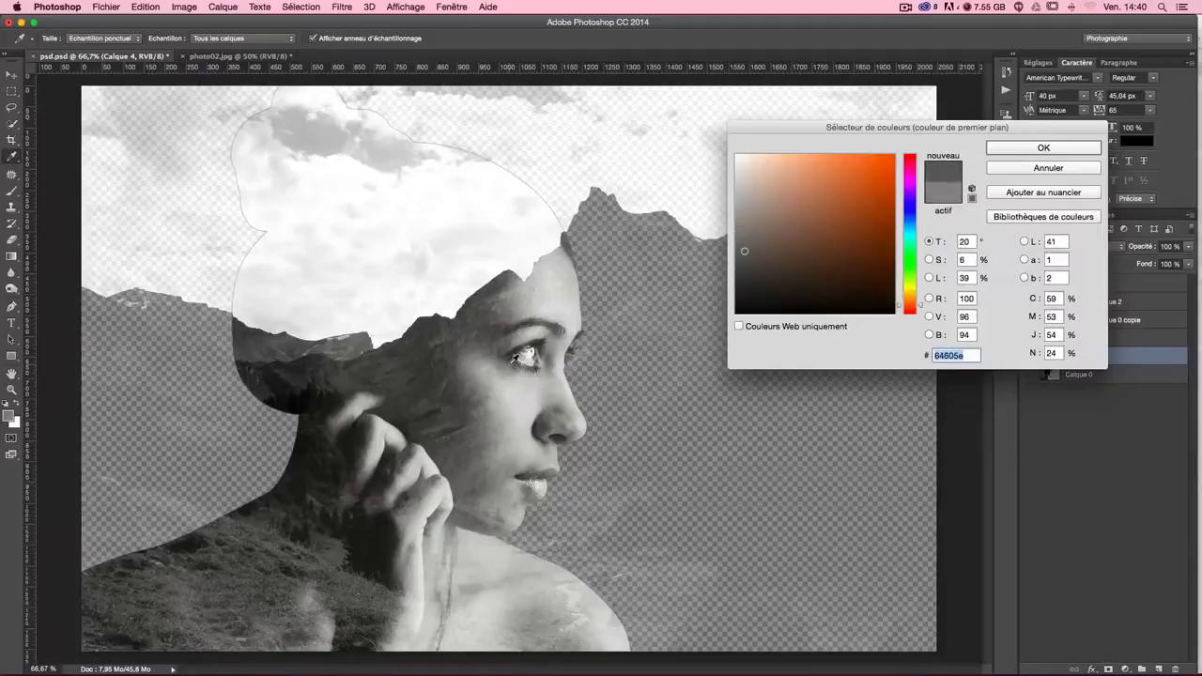
key("Return")
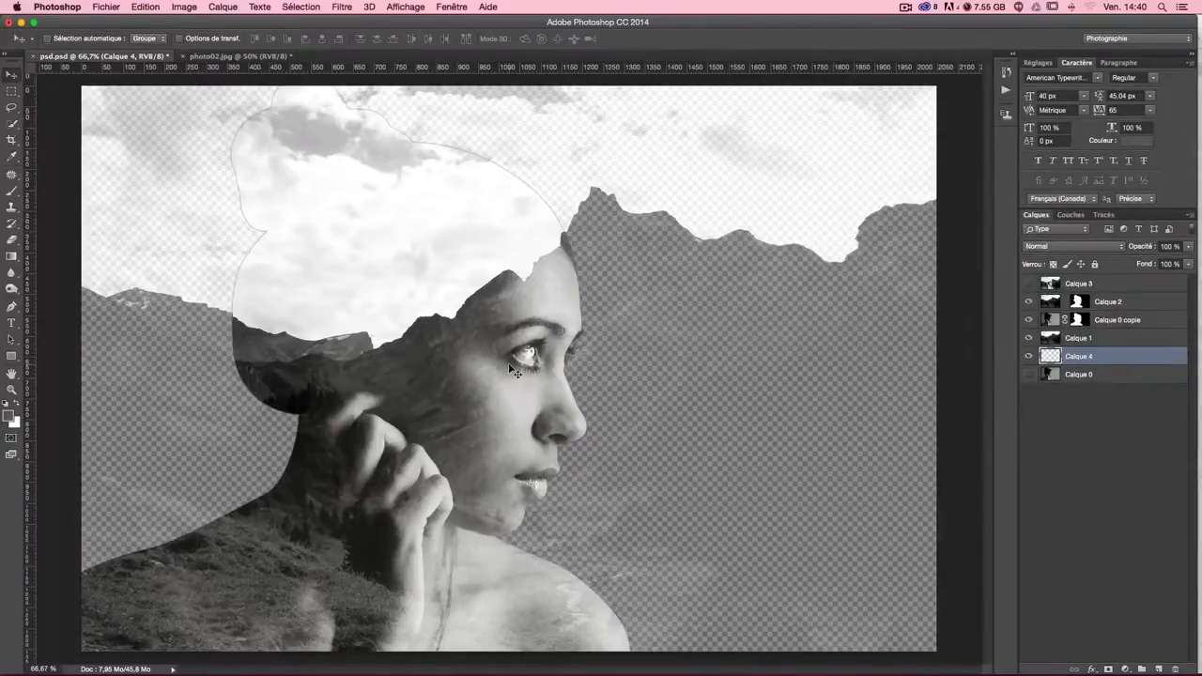
key("shift+BackSpace")
key("Return")
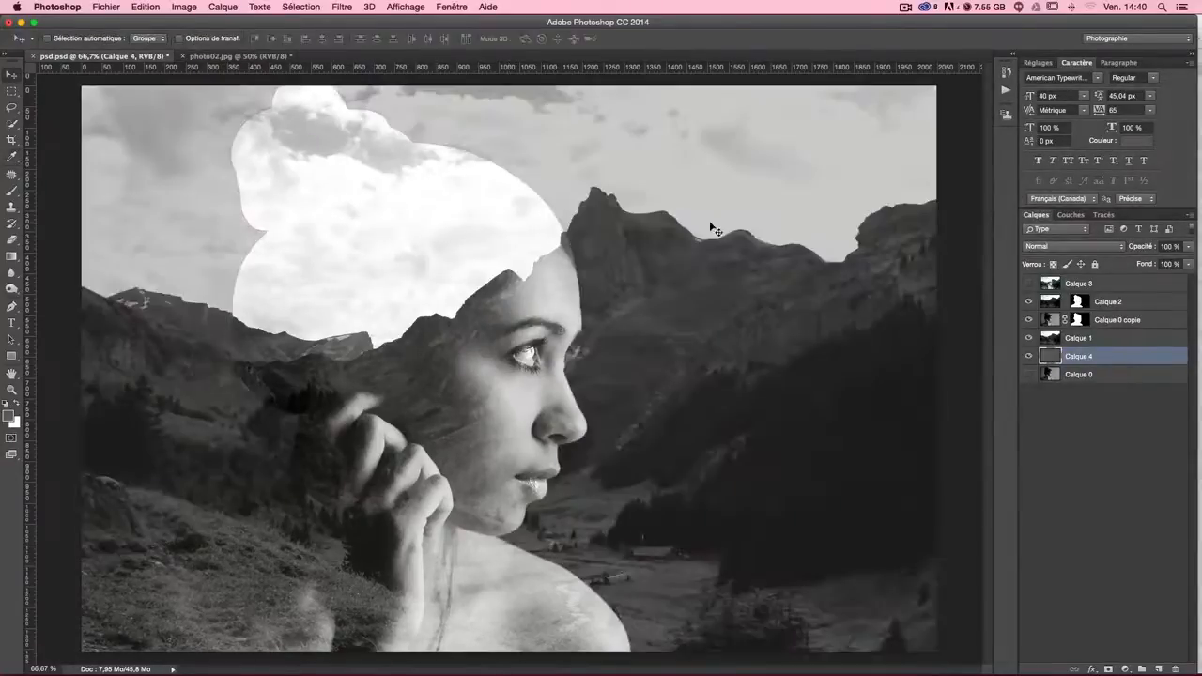
Lower the opacity of Calque 1 to 42 %
left_click(1146, 337)
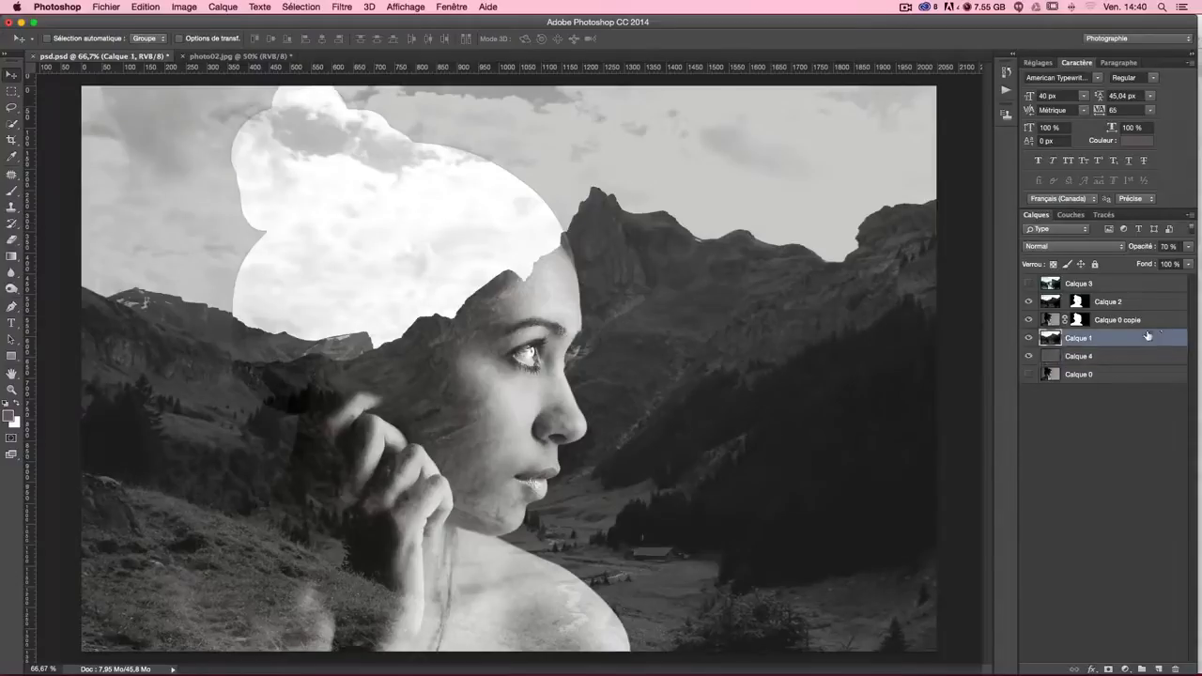
left_click(1188, 246)
left_click_drag(1170, 260, 1153, 262)
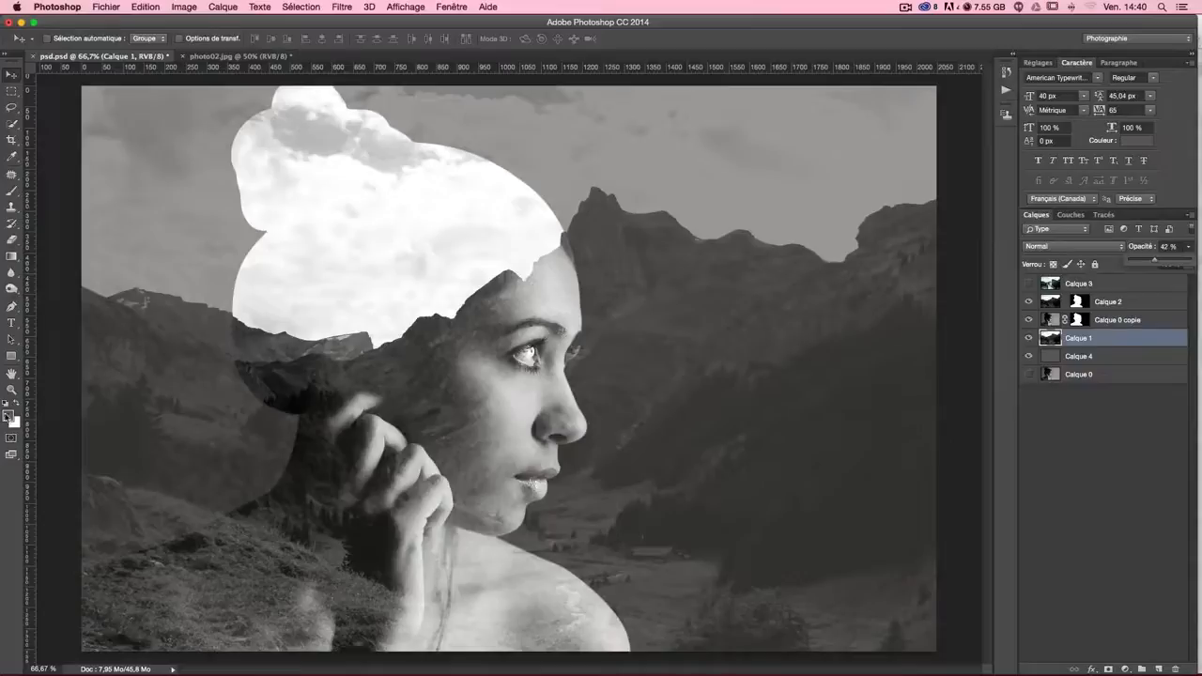
Sample a light grey from the woman's cheek as foreground colour and fill Calque 4 with it
left_click(8, 414)
left_click(531, 402)
left_click(508, 404)
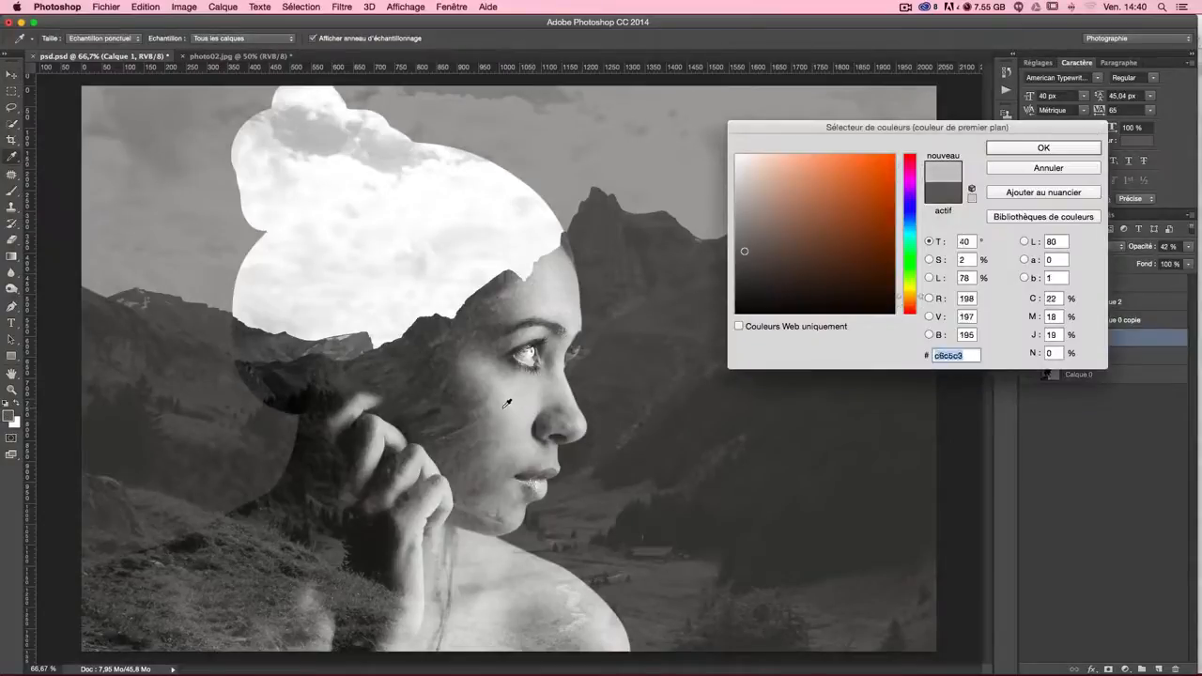
left_click(506, 404)
key("Return")
key("shift+BackSpace")
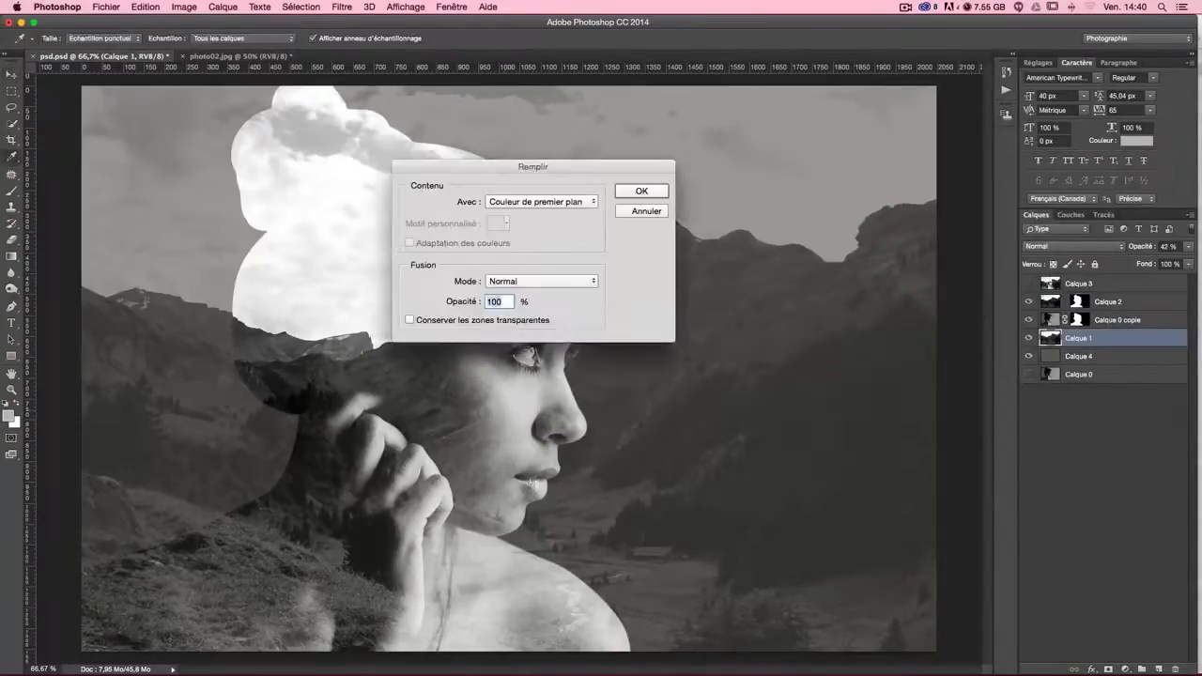
key("Return")
left_click(1072, 357)
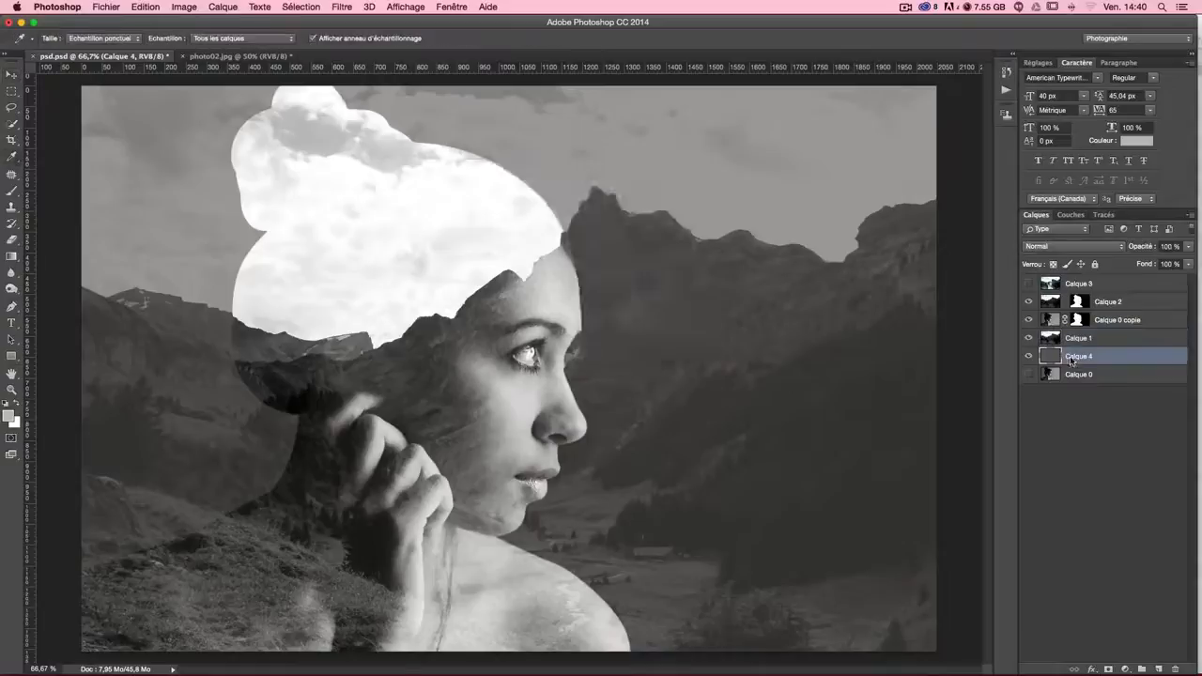
key("v")
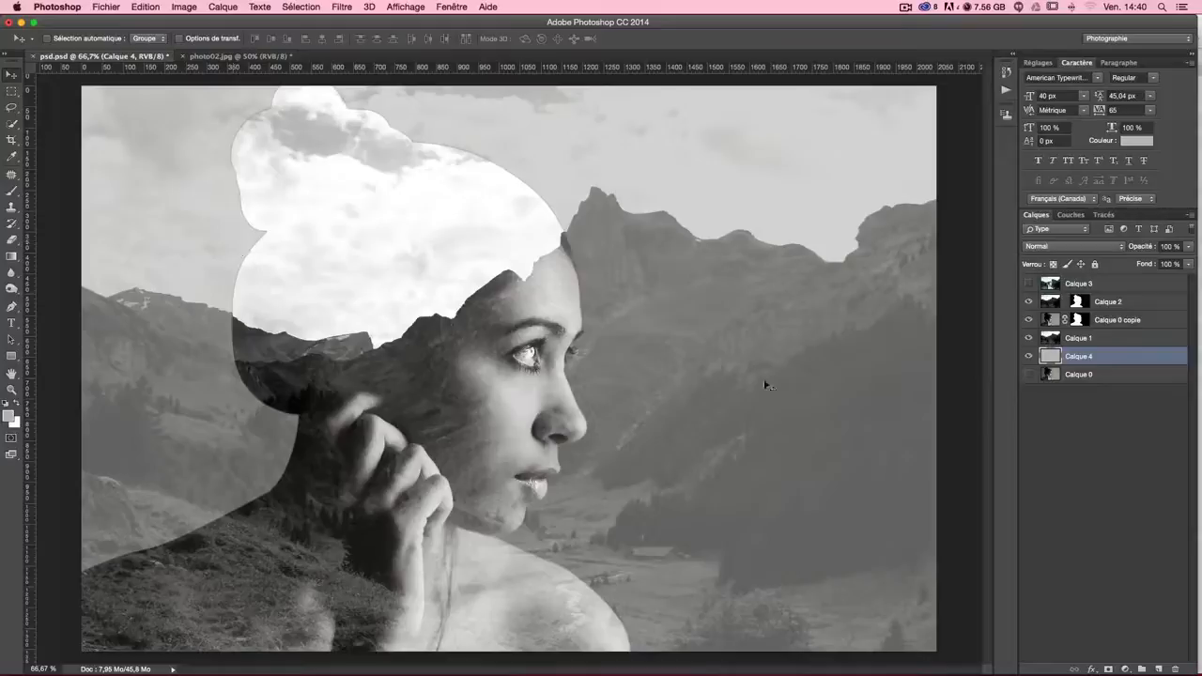
Show Calque 3 and darken its edges with a lens-correction vignette, Quantité -27 and Milieu +31, applying the filter three times
left_click(1029, 283)
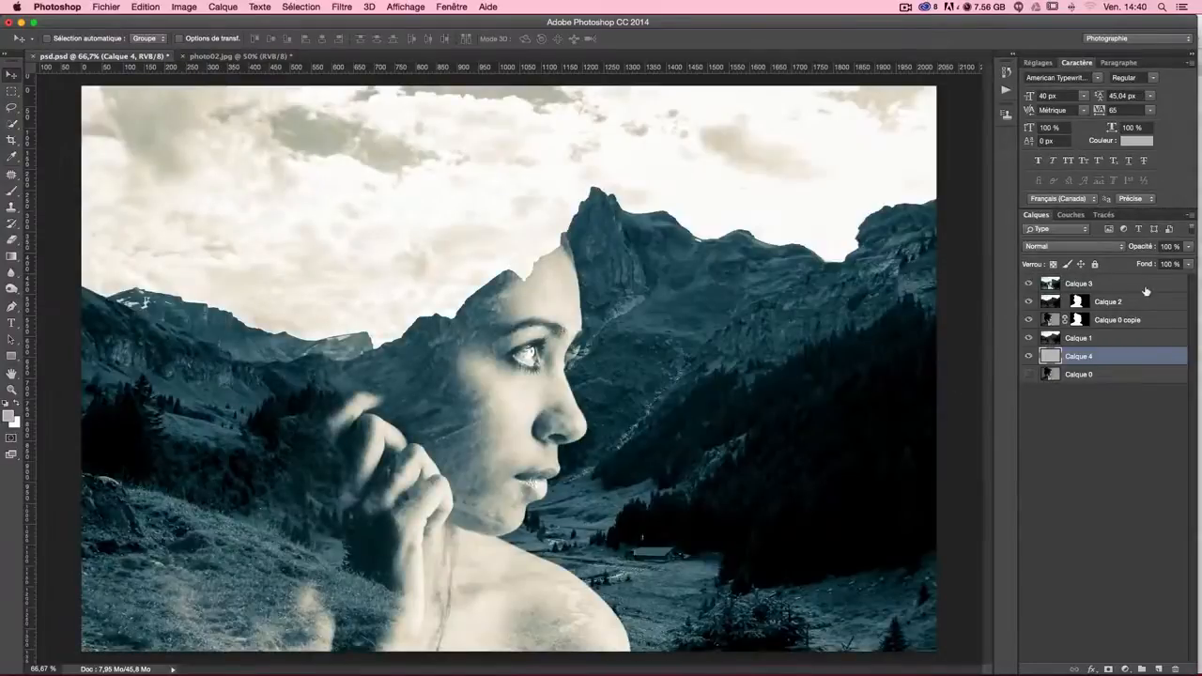
left_click(1142, 290)
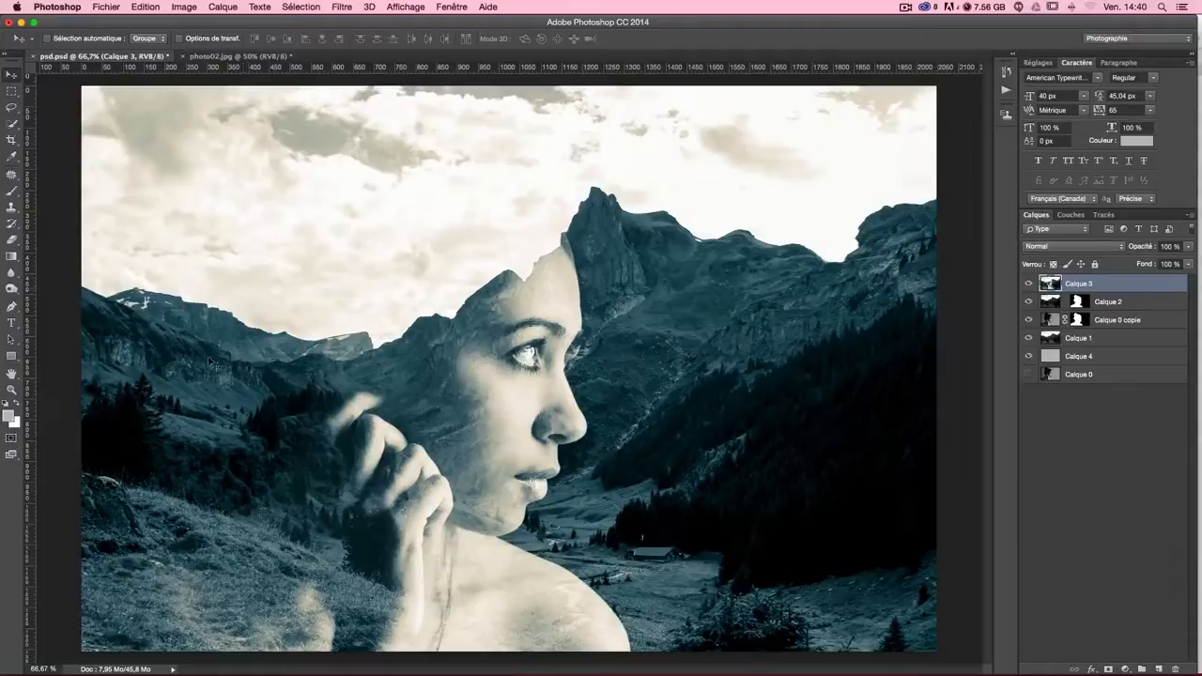
left_click(342, 6)
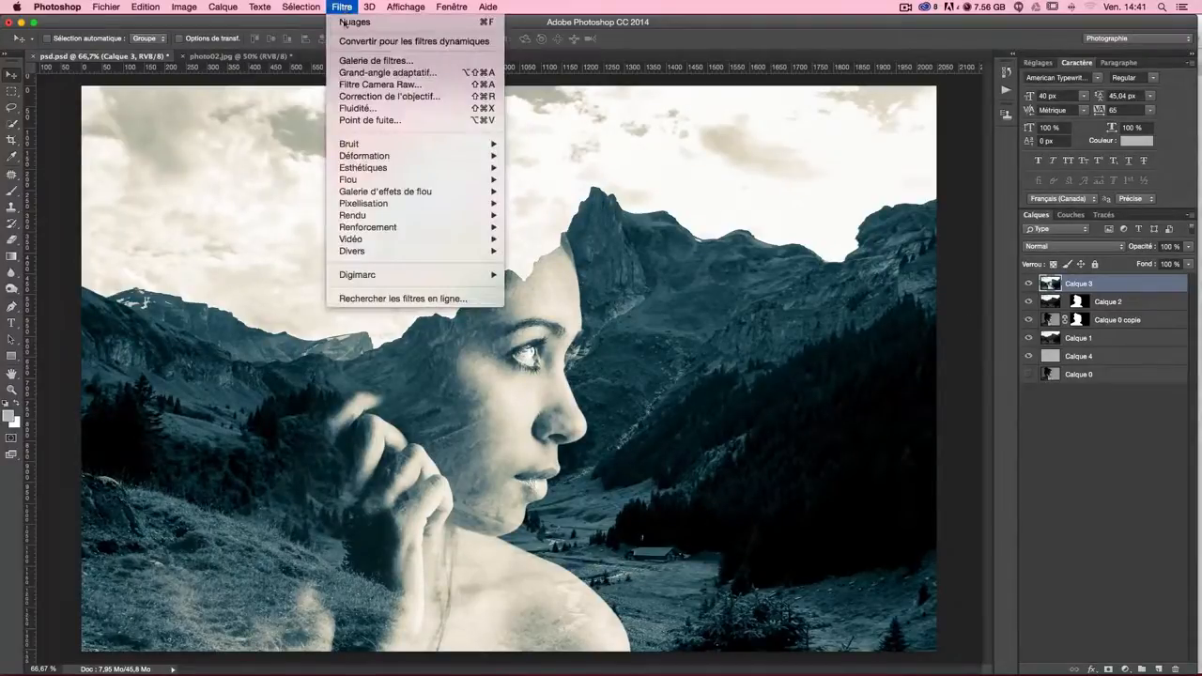
left_click(393, 97)
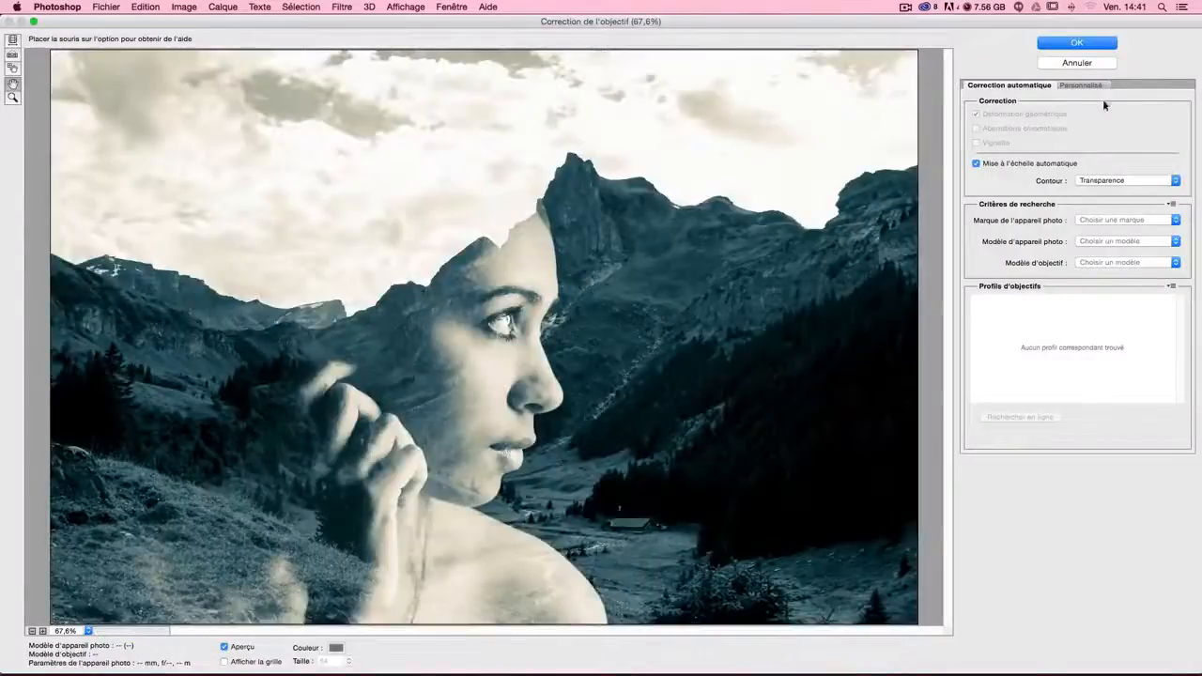
left_click(1074, 87)
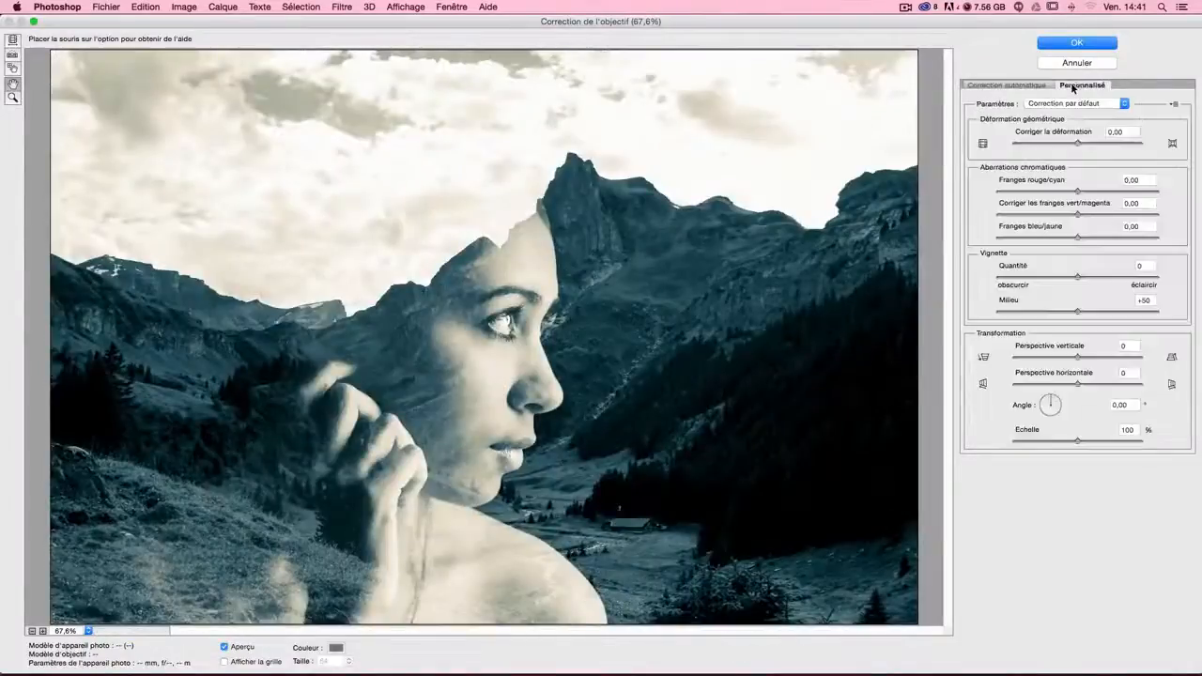
left_click_drag(1078, 278, 1047, 311)
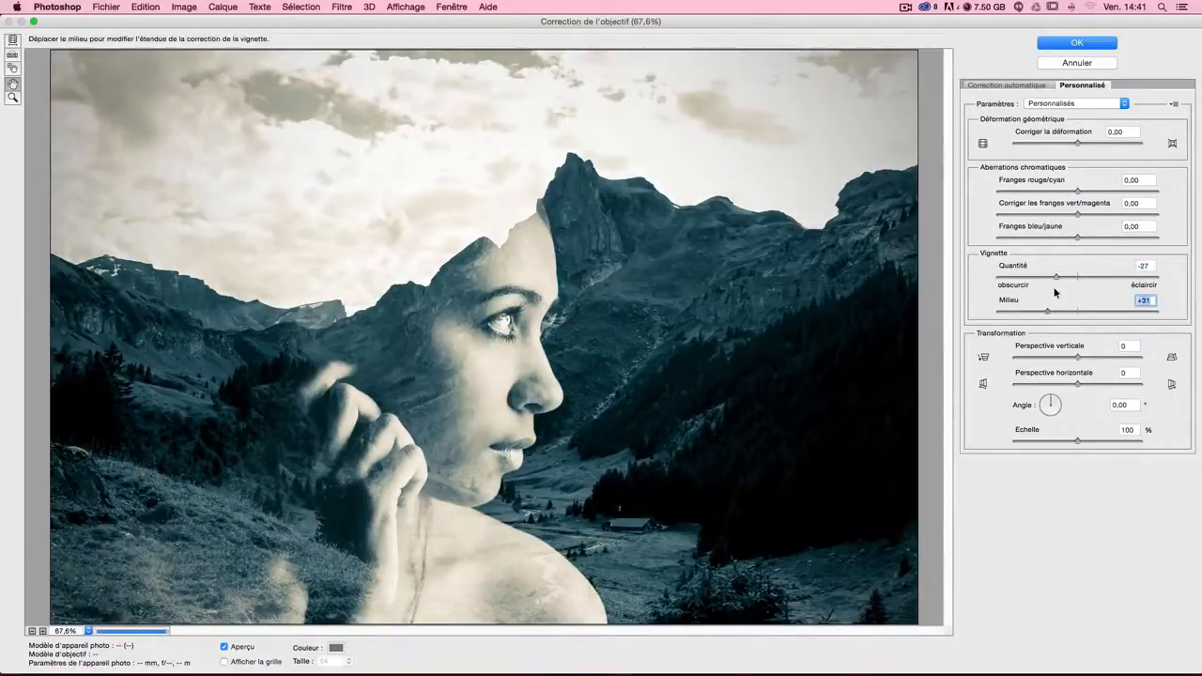
left_click(1076, 42)
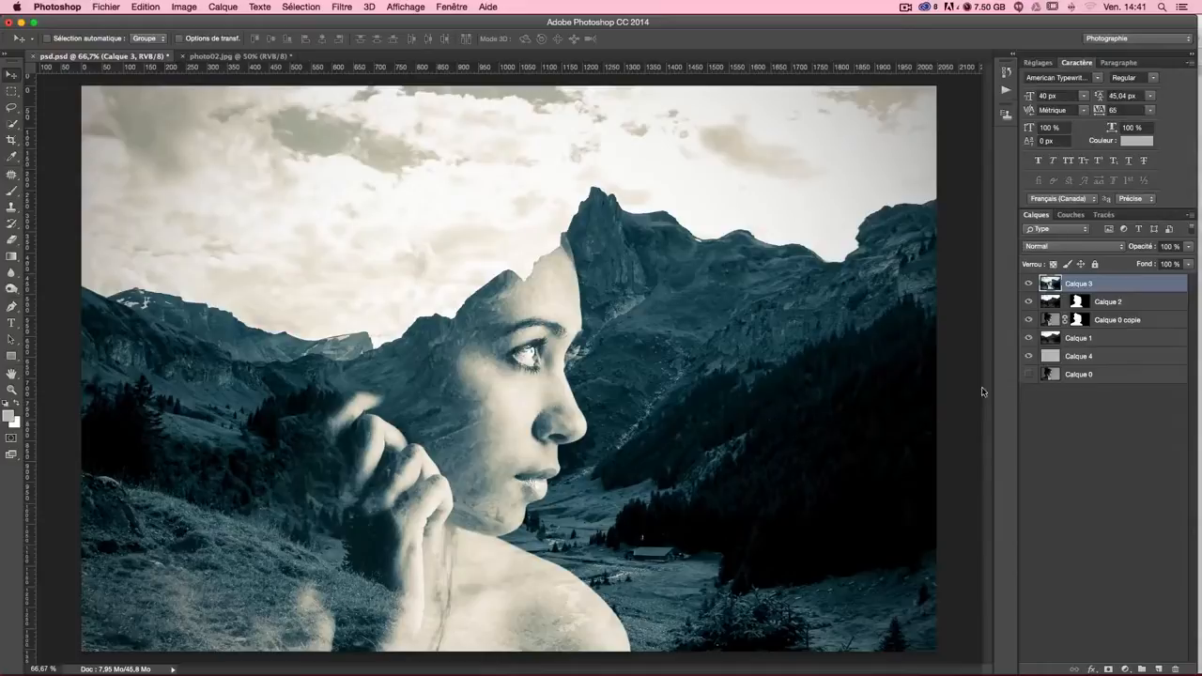
key("super+f")
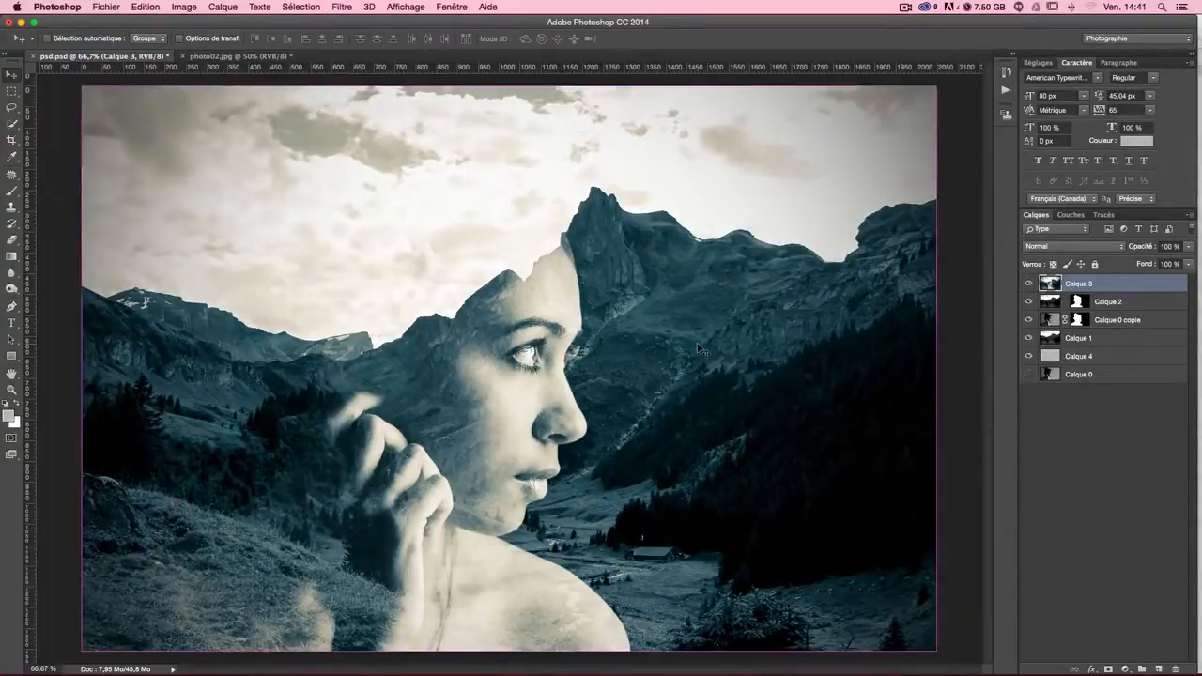
key("super+f")
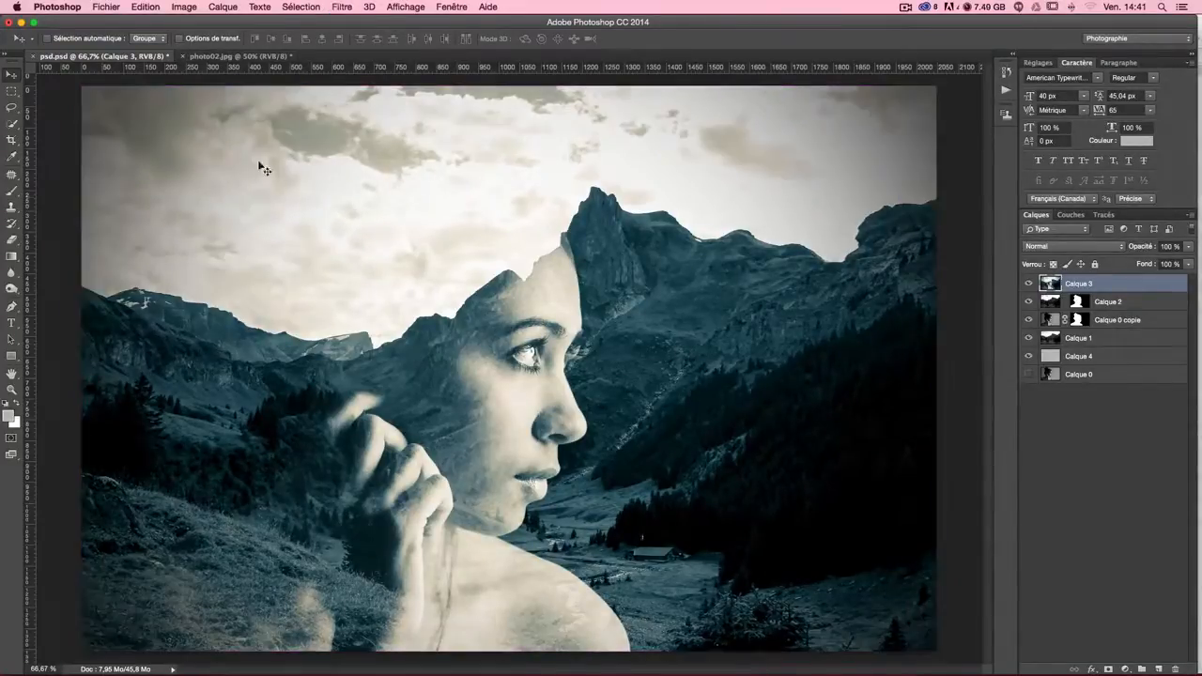
Add a solid colour fill layer above Calque 3 in red #f25454
key("x")
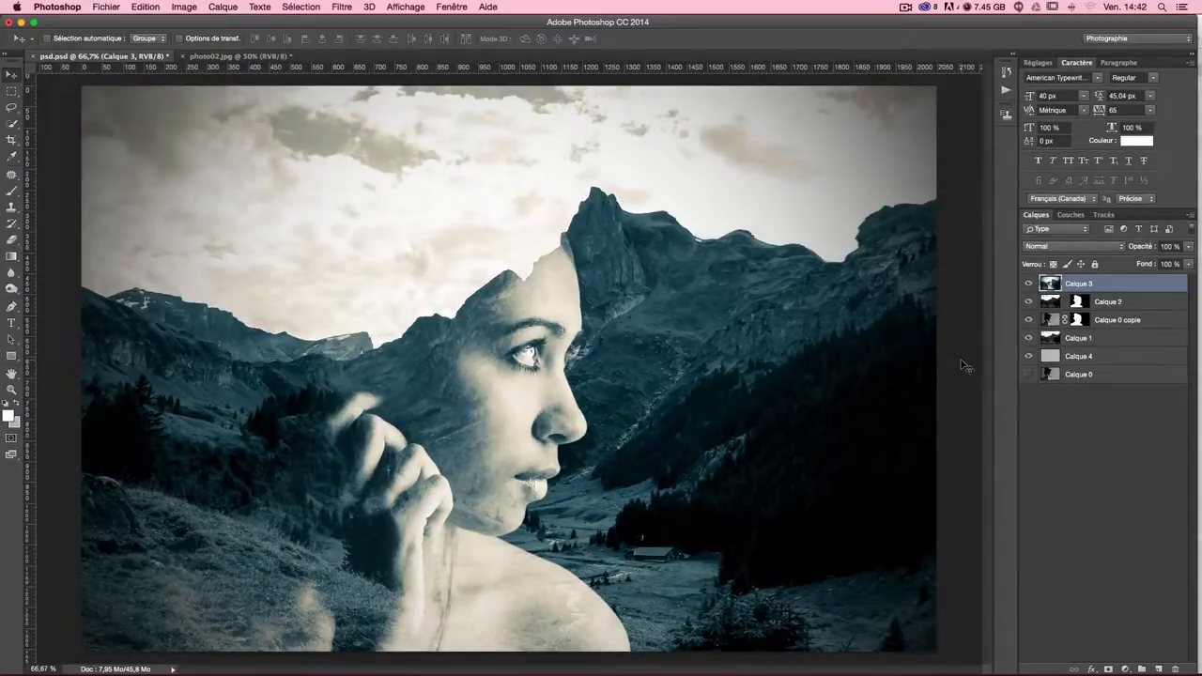
left_click(1126, 669)
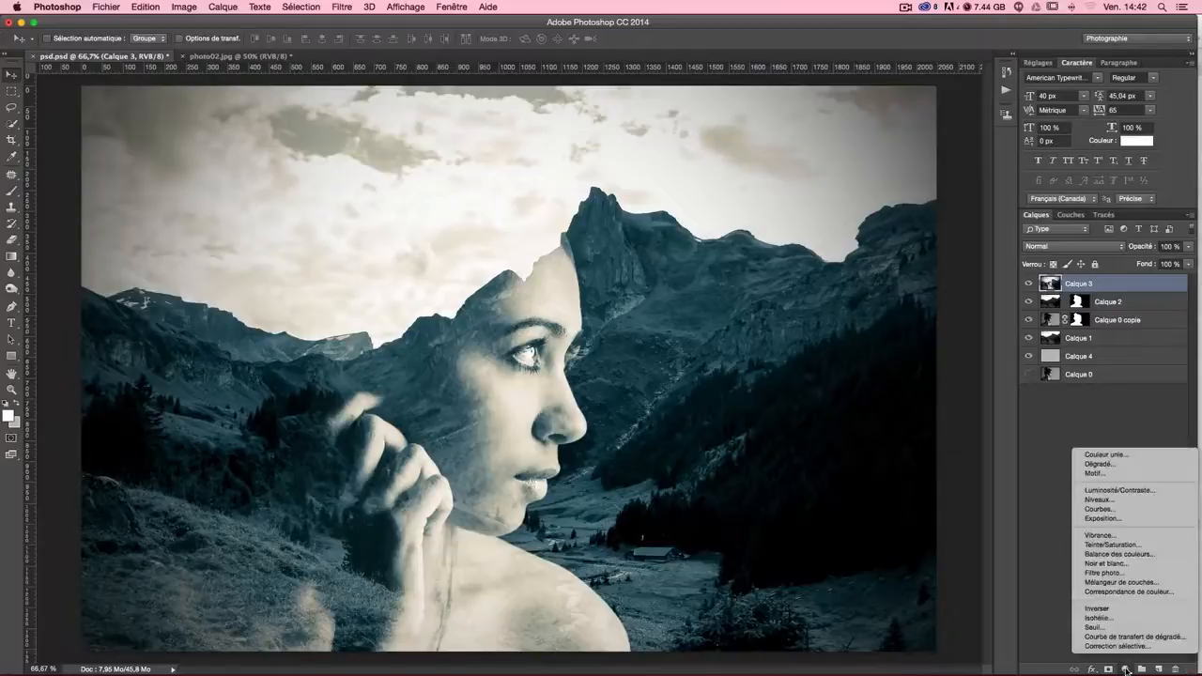
left_click(1122, 458)
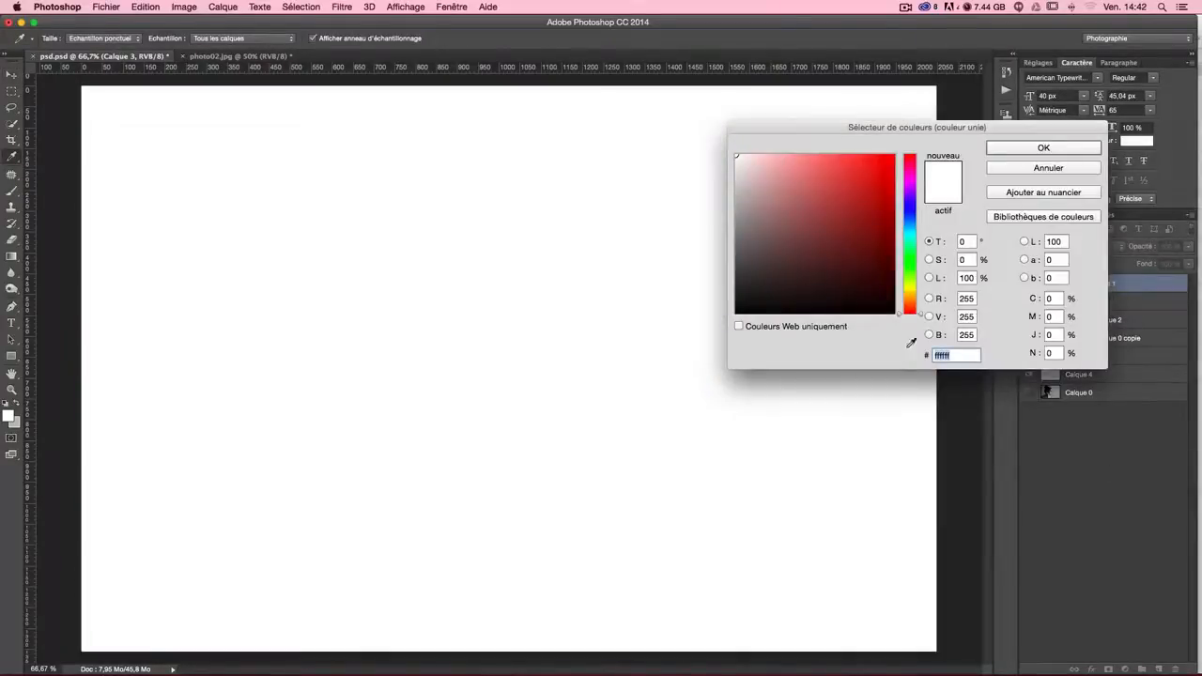
left_click(840, 163)
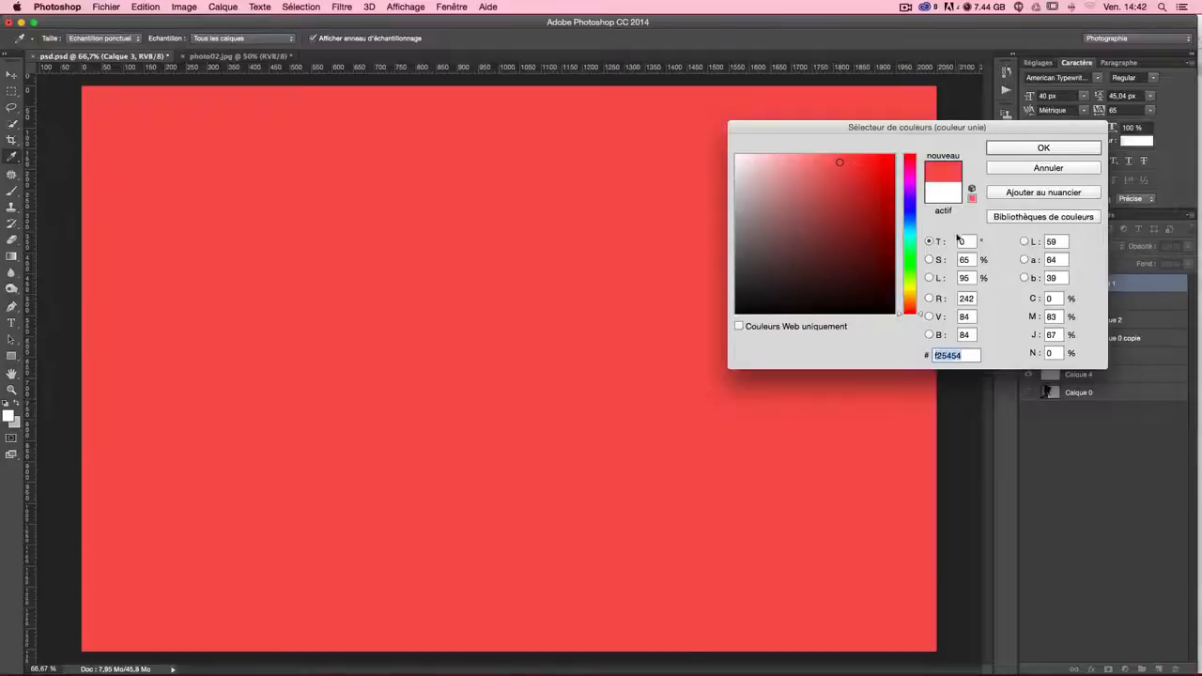
left_click(1050, 148)
Try the Incrustation blend mode on the red fill layer, and settle on Lumière tamisée
left_click(1050, 247)
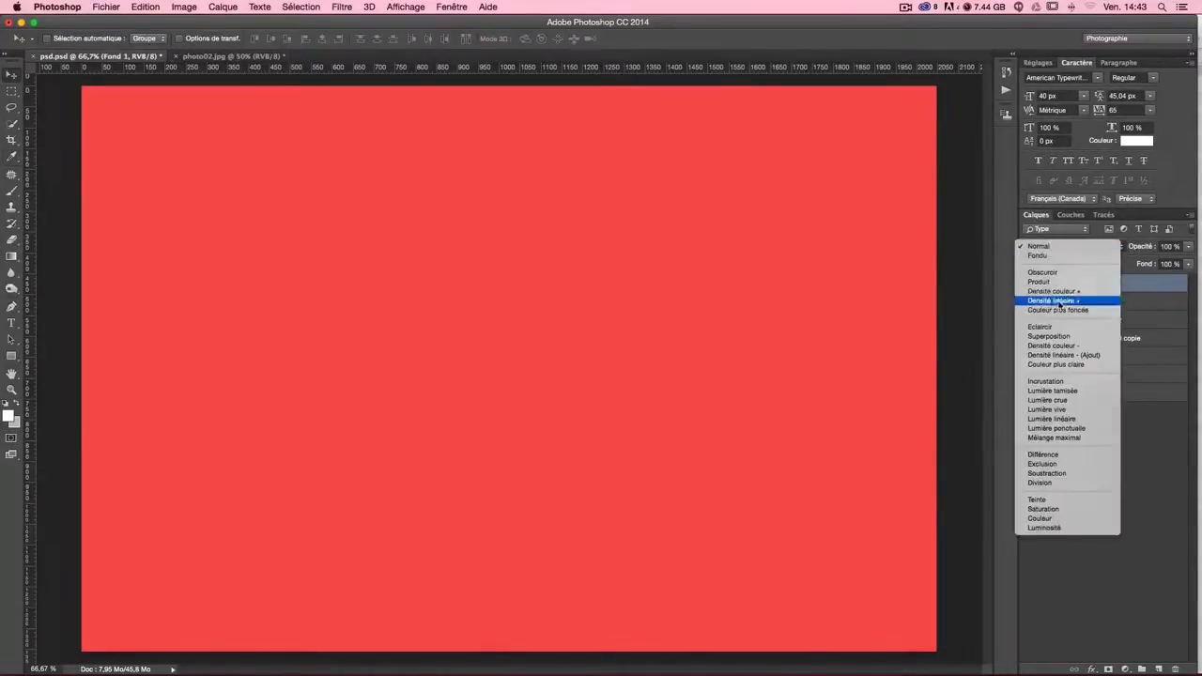
left_click(1070, 382)
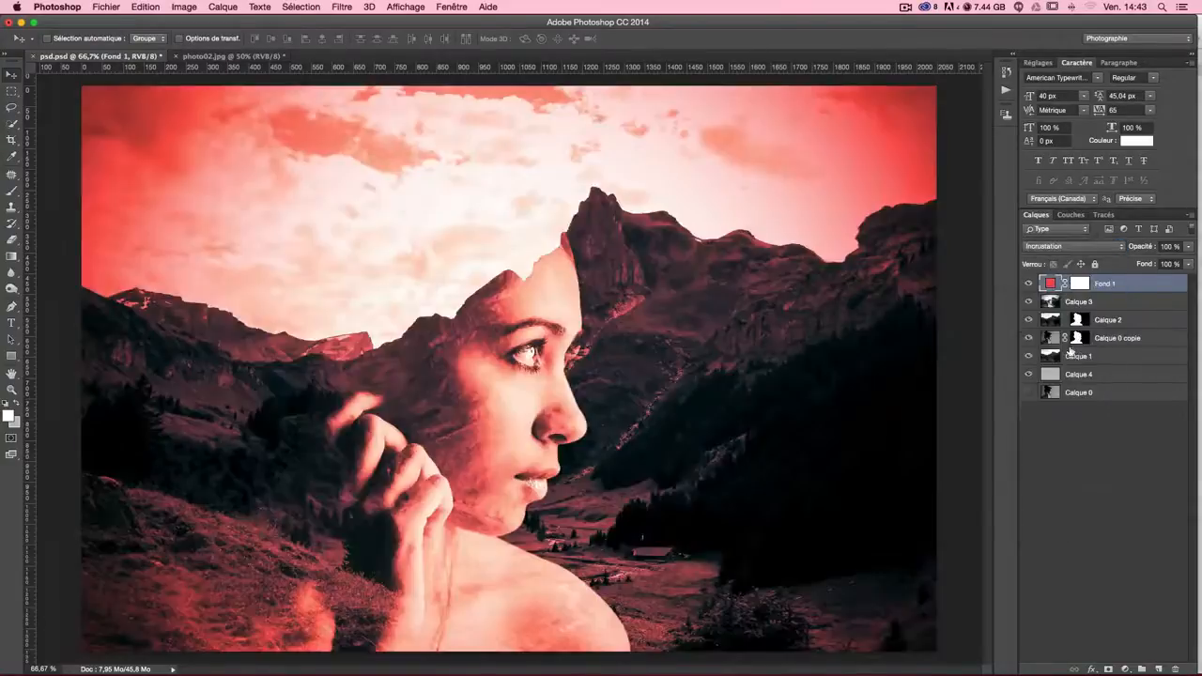
left_click(1063, 248)
left_click(1064, 260)
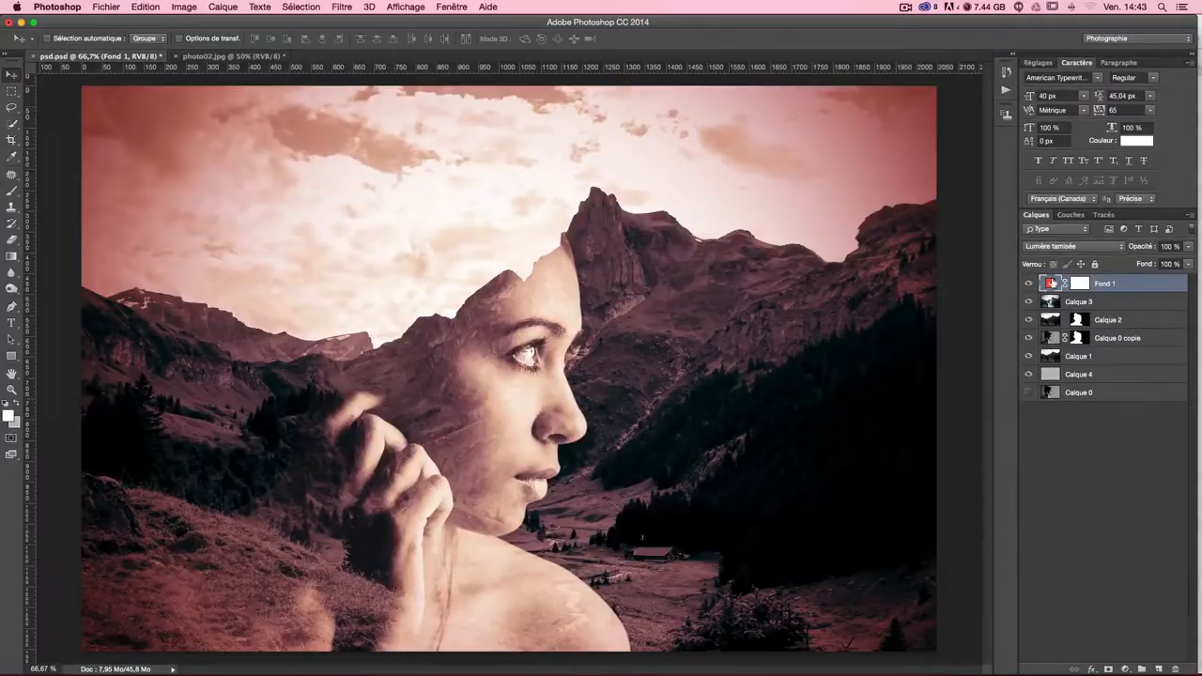
double_click(1052, 283)
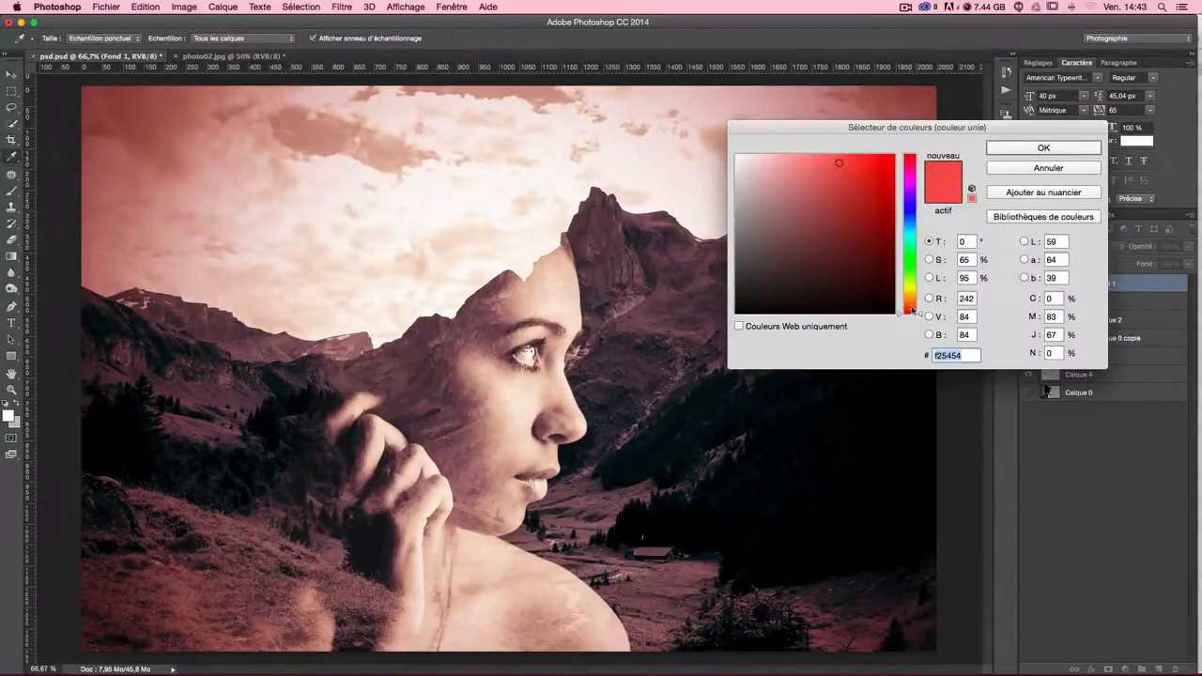
left_click_drag(916, 310, 907, 222)
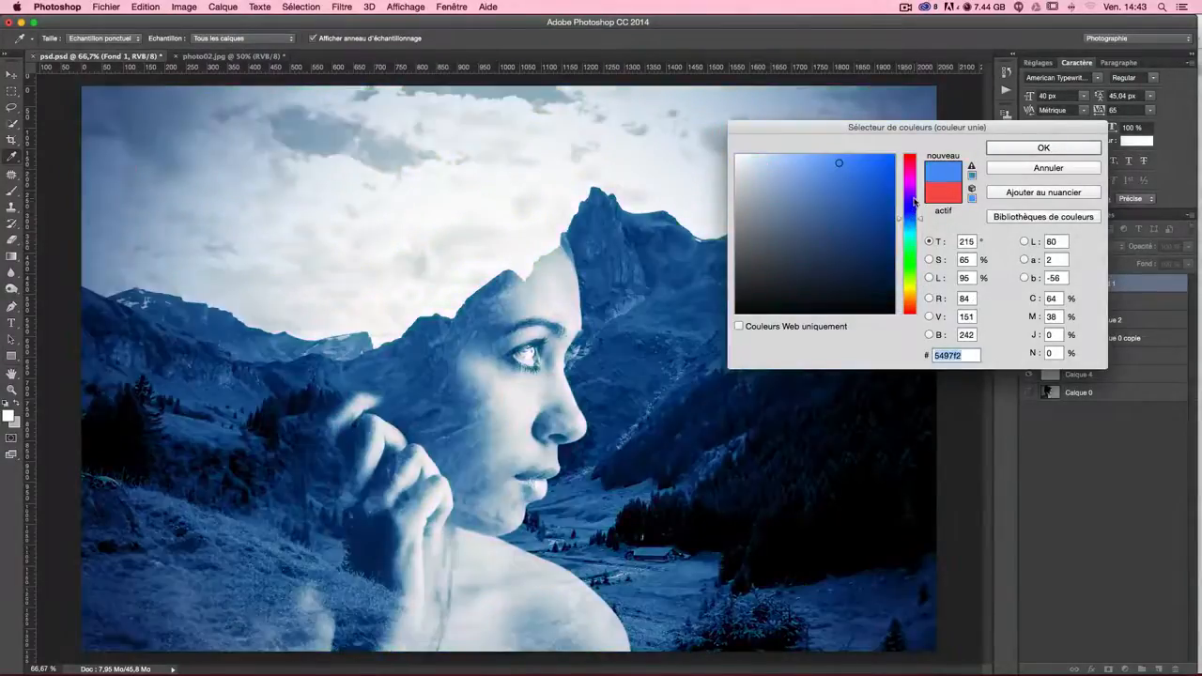
key("Escape")
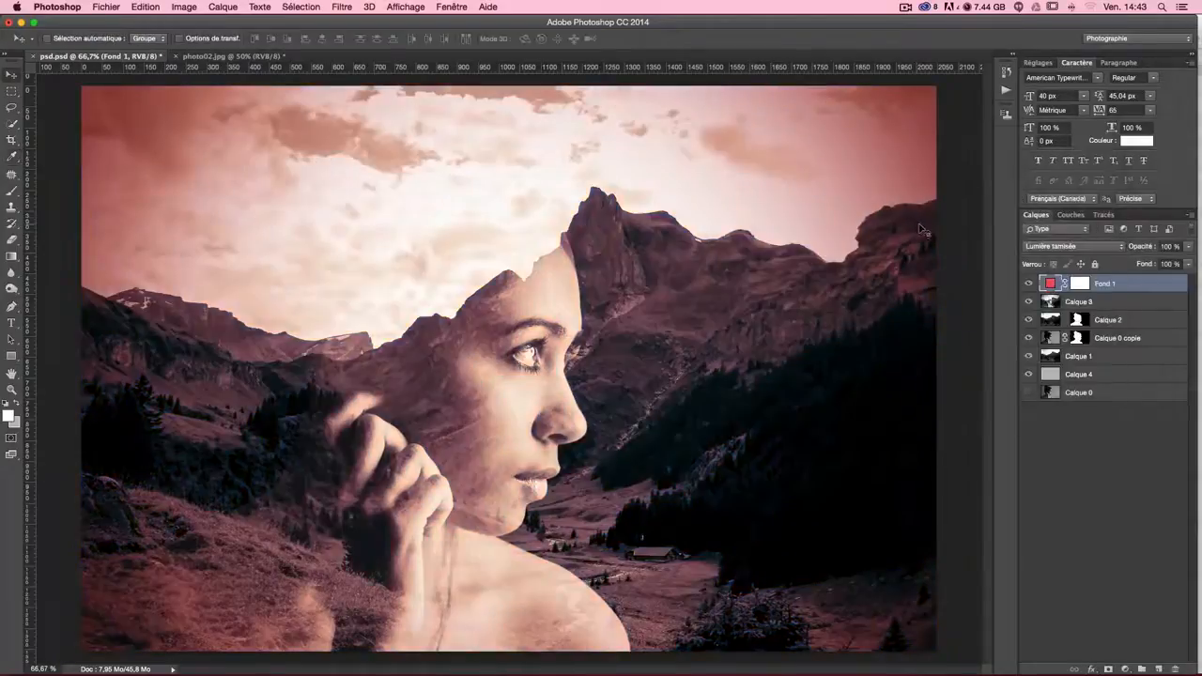
Target the layer mask of Fond 1 and set the Brush tool's opacity to 84 %
left_click(1080, 282)
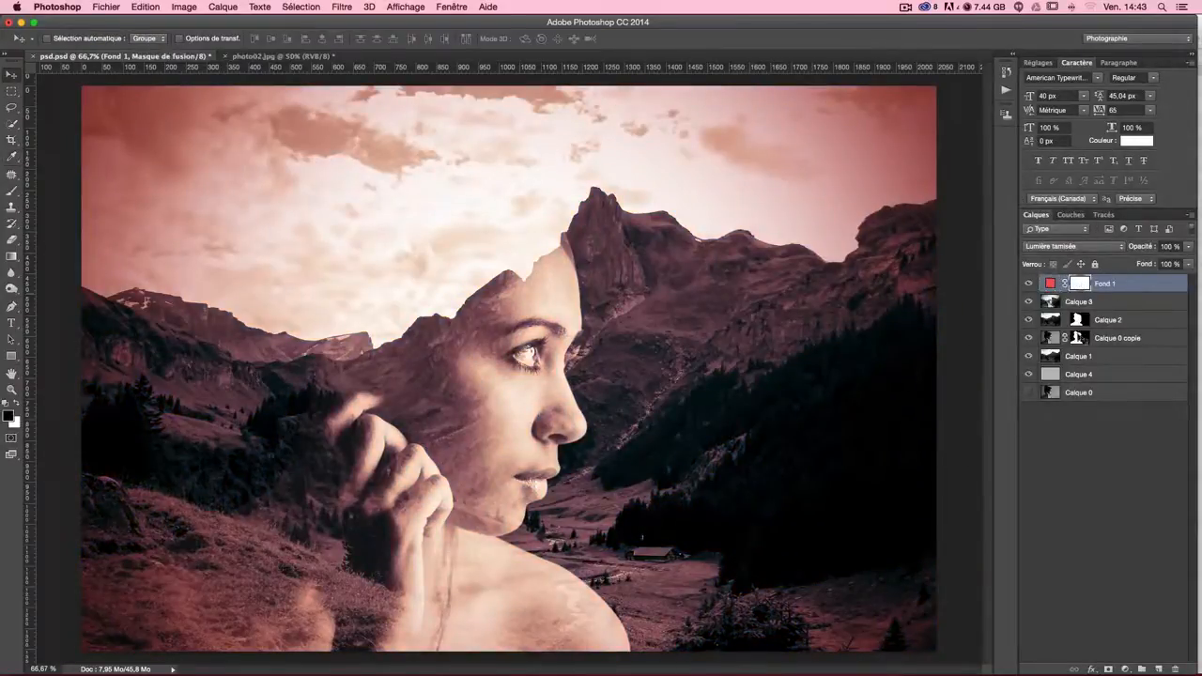
left_click(11, 190)
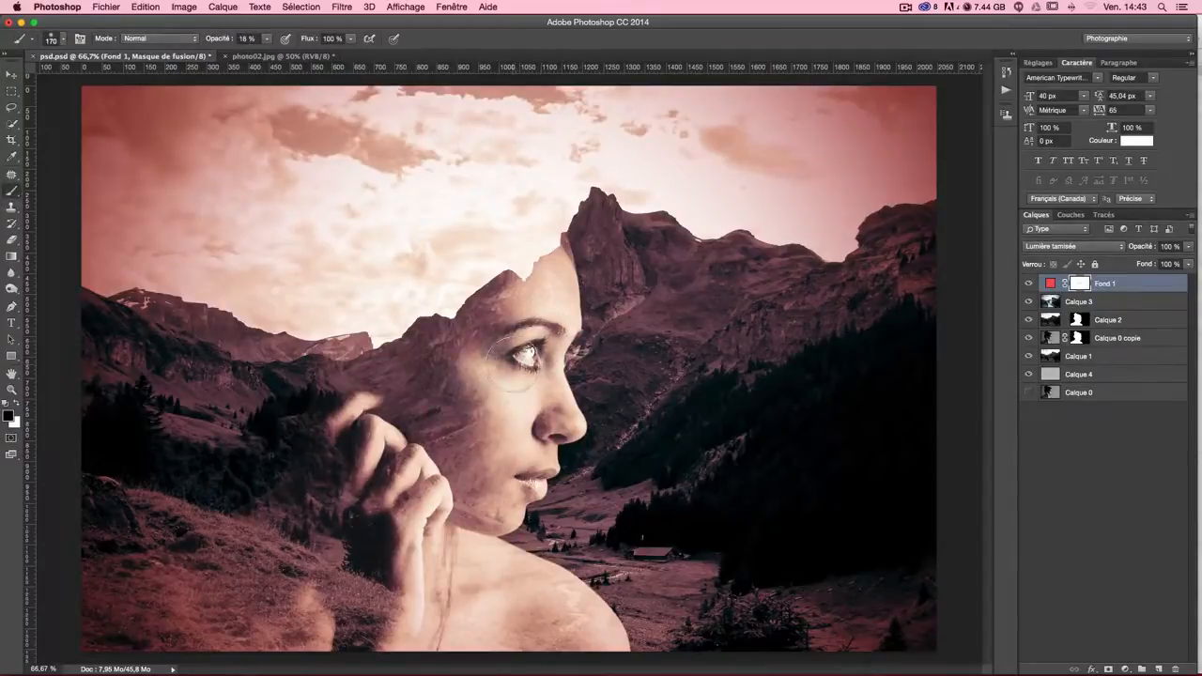
left_click(269, 38)
left_click_drag(270, 41, 316, 53)
Paint black over the woman's face on the Fond 1 mask, and refill the mask with white
mouse_move(512, 399)
left_mouse_down()
mouse_move(543, 319)
mouse_move(489, 507)
mouse_move(549, 367)
mouse_move(537, 236)
mouse_move(512, 493)
mouse_move(441, 470)
left_mouse_up()
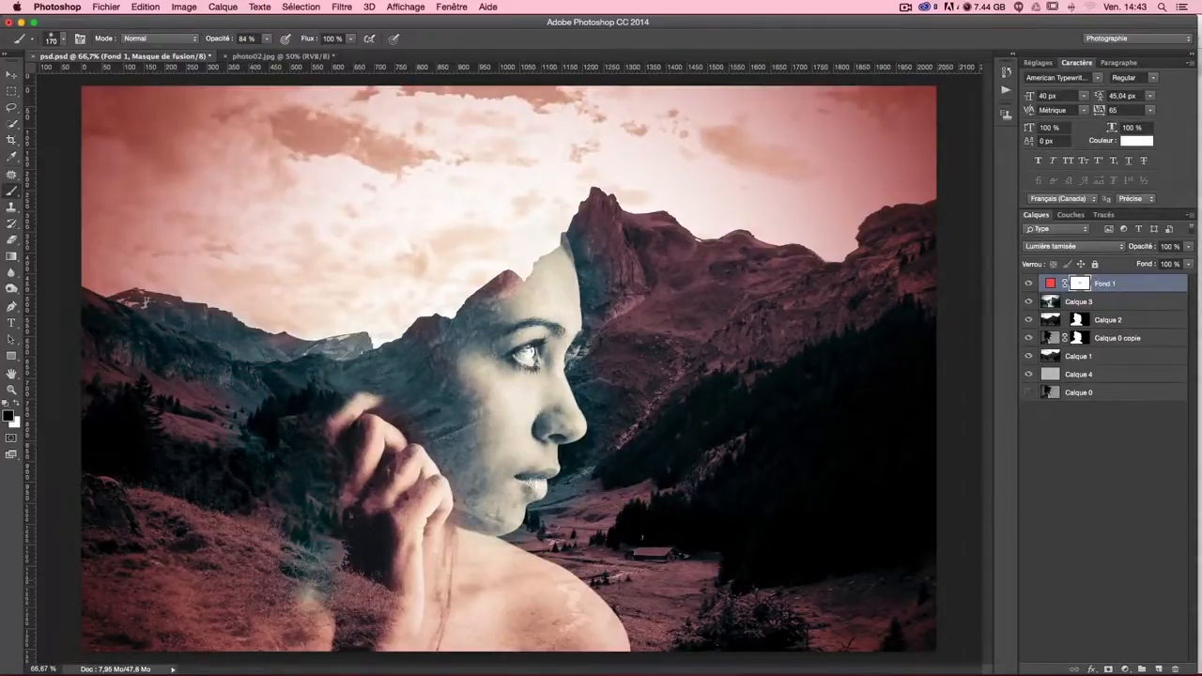
key("super+BackSpace")
Paint black on the Fond 1 mask with a 377 px brush over the mountains and sky facing the woman and the upper-left sky
mouse_move(625, 426)
left_mouse_down()
mouse_move(733, 428)
mouse_move(617, 322)
mouse_move(636, 235)
mouse_move(670, 430)
mouse_move(617, 502)
mouse_move(617, 492)
mouse_move(724, 625)
mouse_move(902, 617)
mouse_move(738, 569)
mouse_move(792, 408)
mouse_move(738, 295)
mouse_move(891, 352)
mouse_move(832, 301)
mouse_move(927, 255)
mouse_move(921, 221)
mouse_move(808, 103)
left_mouse_up()
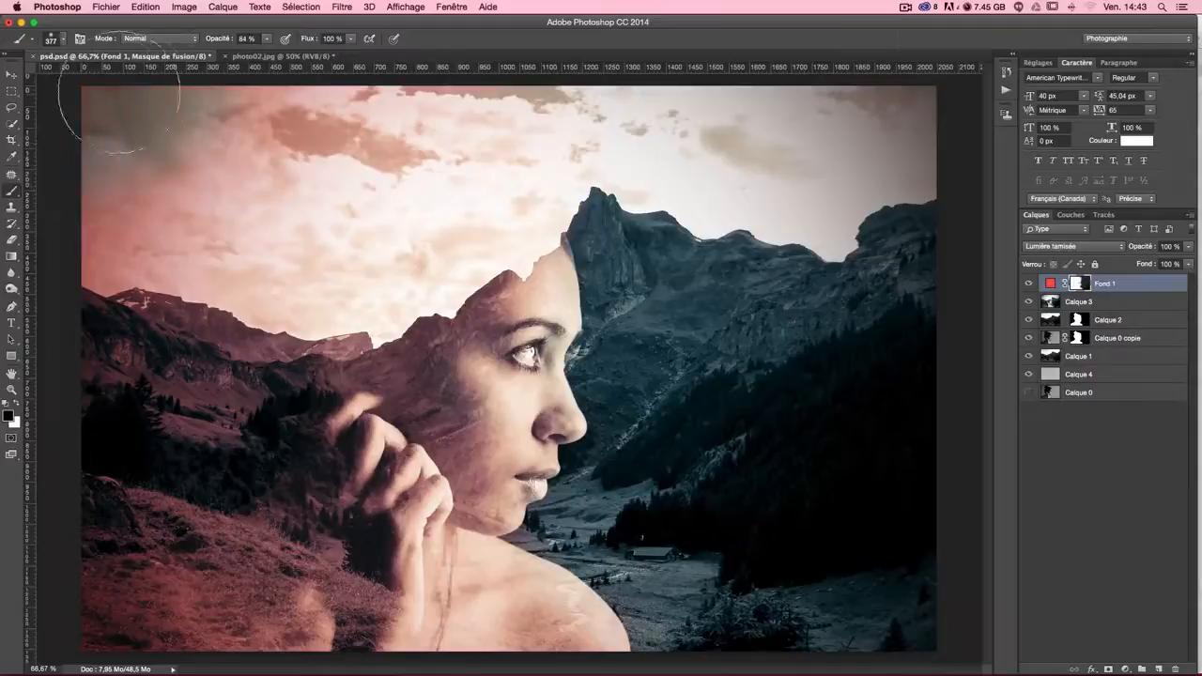
mouse_move(120, 103)
left_mouse_down()
mouse_move(53, 161)
mouse_move(67, 228)
left_mouse_up()
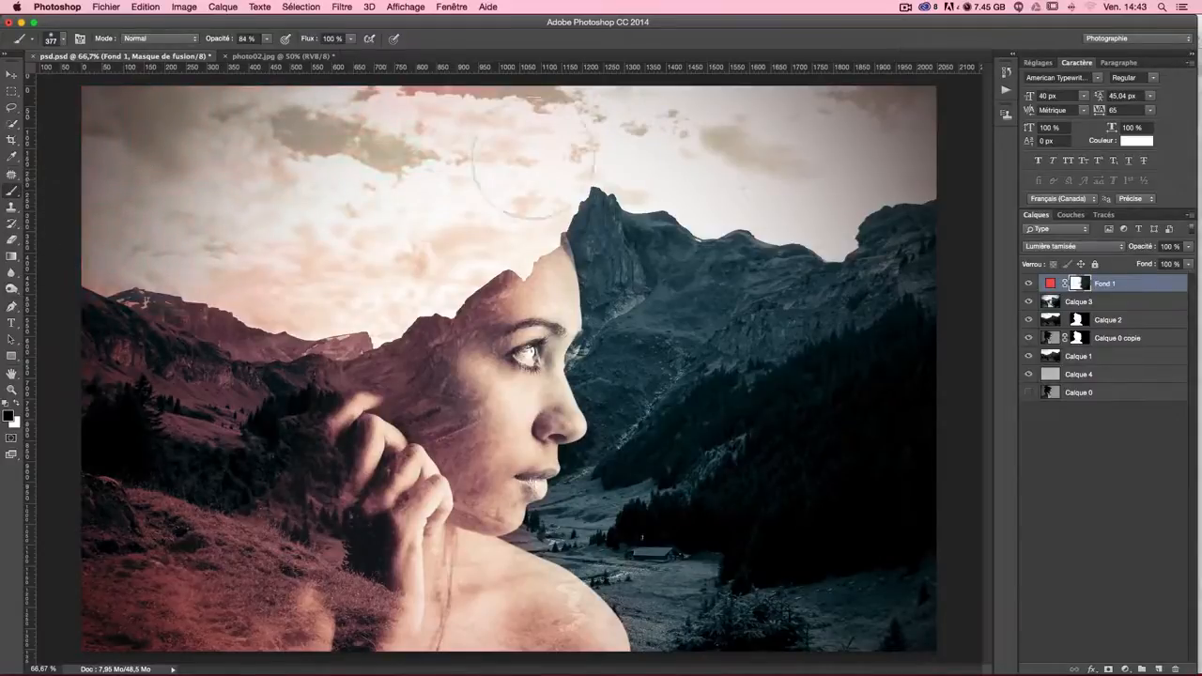